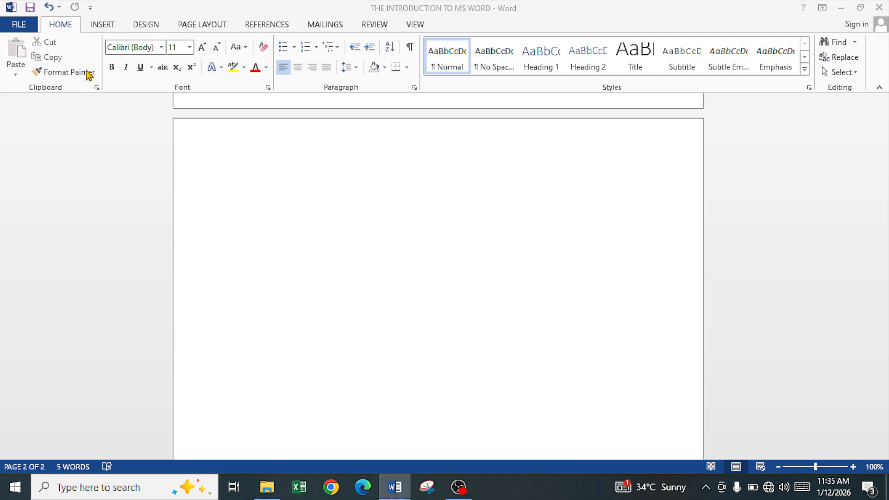
Open the Font dialog, examine its Font and Advanced tabs, and cancel without changes.
left_click(233, 87)
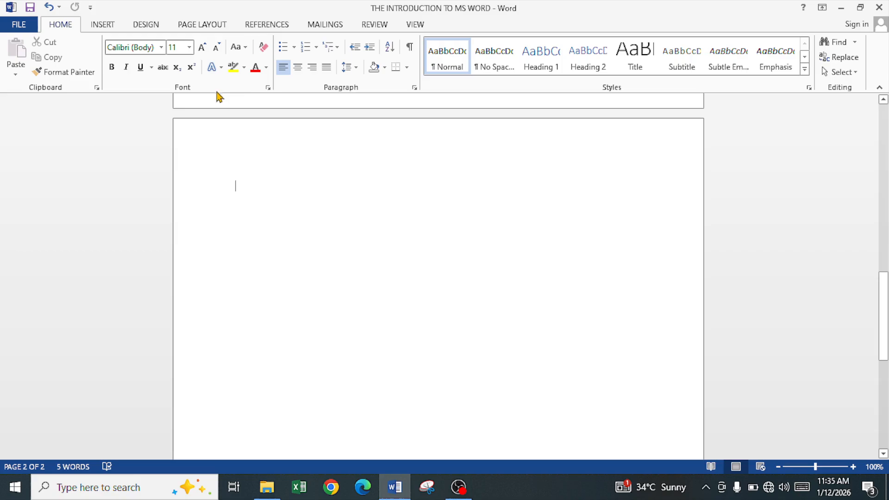
left_click(268, 88)
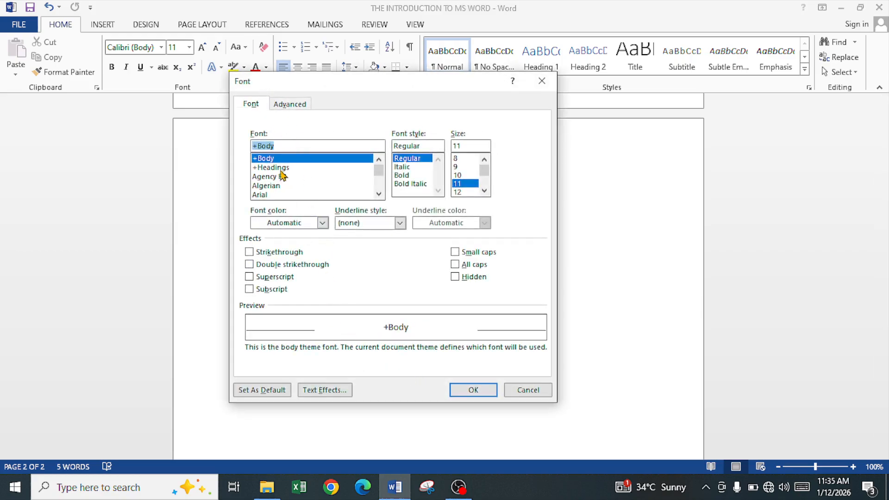
left_click(287, 105)
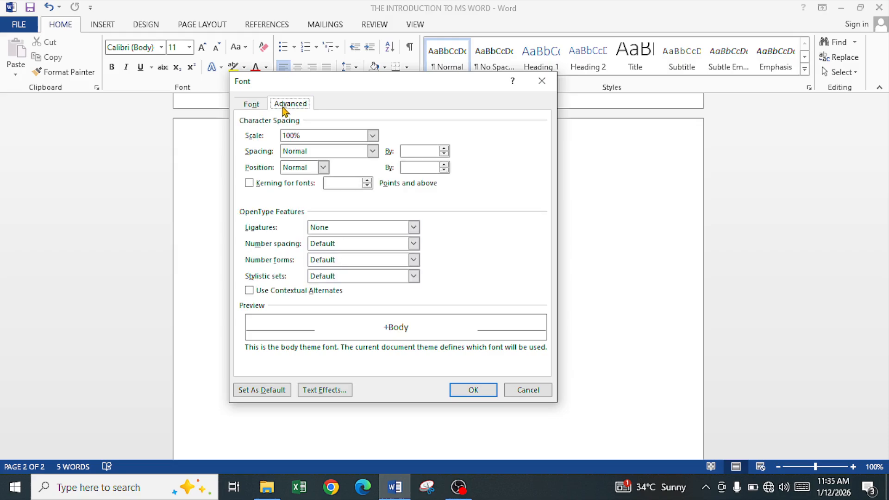
left_click(261, 106)
left_click(528, 390)
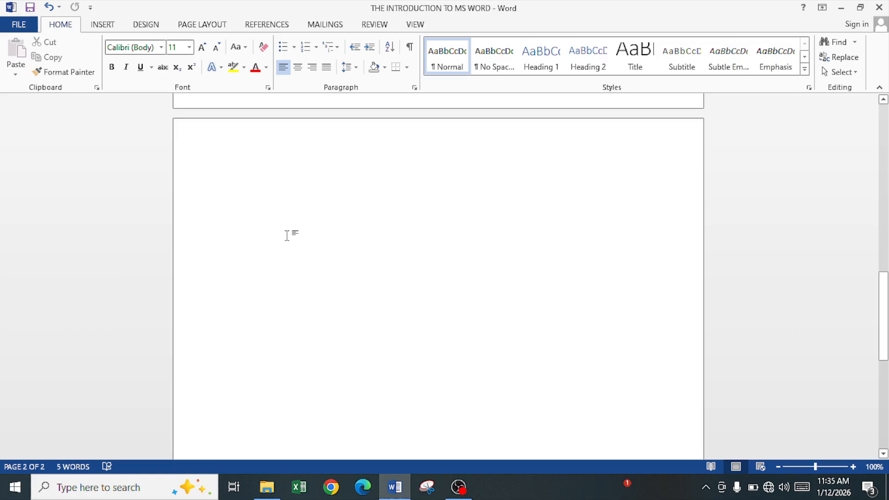
Type the line HOME MENU FOR EDITING at the top of the blank page.
type("HOME MENU FOR EDITING")
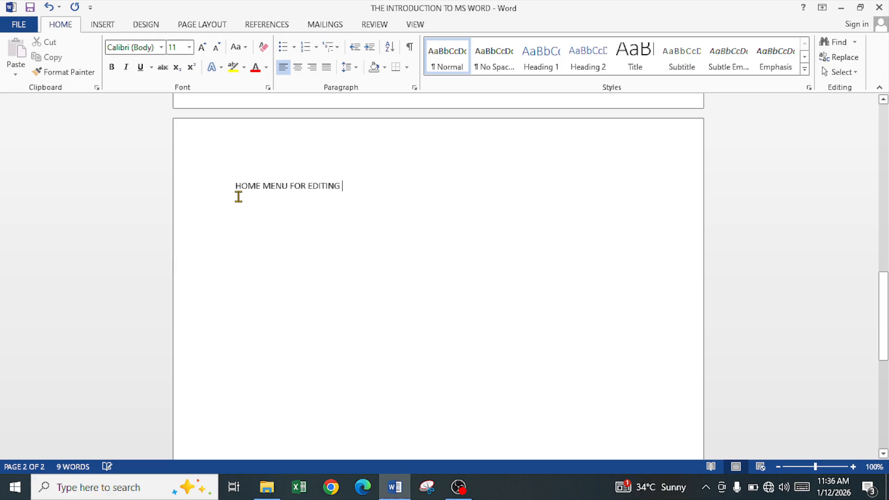
key("ctrl+a")
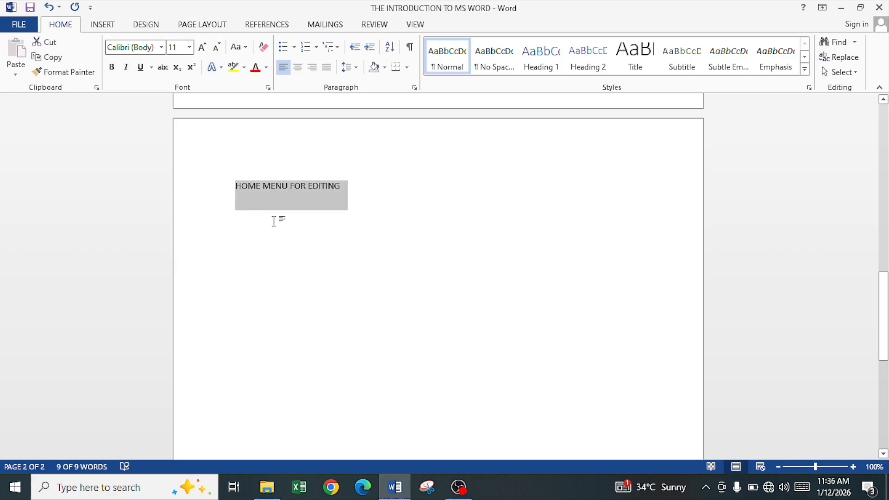
left_click(271, 220)
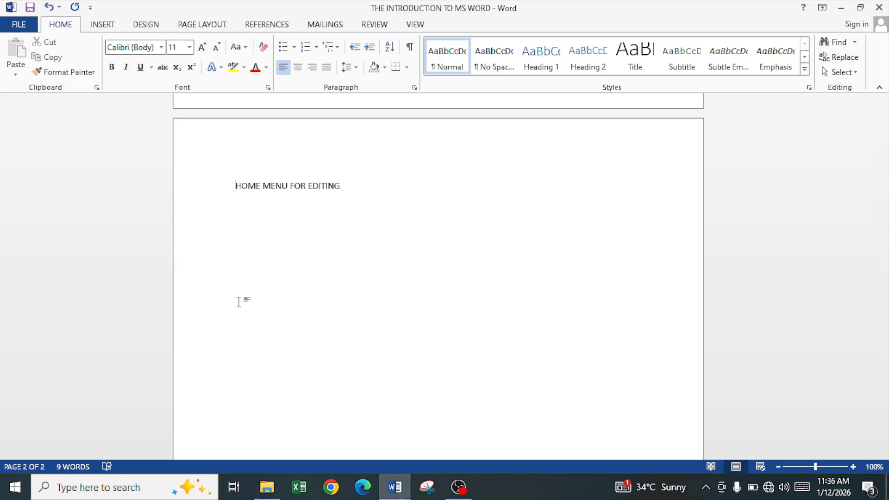
key("shift+Right")
key("shift+Right")
key("shift+Right")
key("shift+Right")
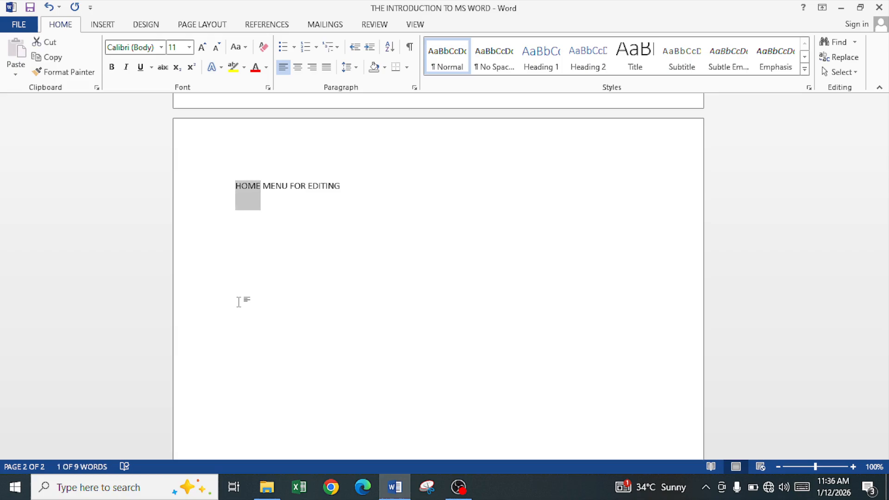
key("shift+Right")
key("shift+Right")
key("shift+Right")
key("shift+Right")
key("shift+Right")
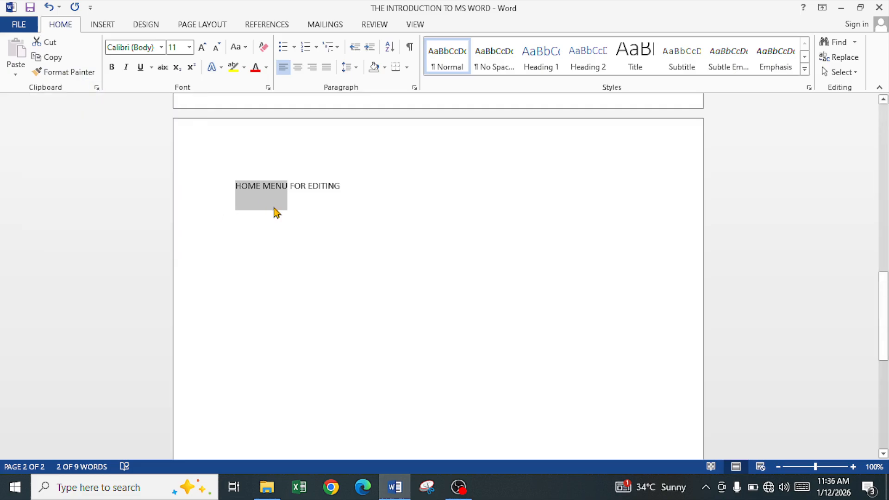
left_click(255, 191)
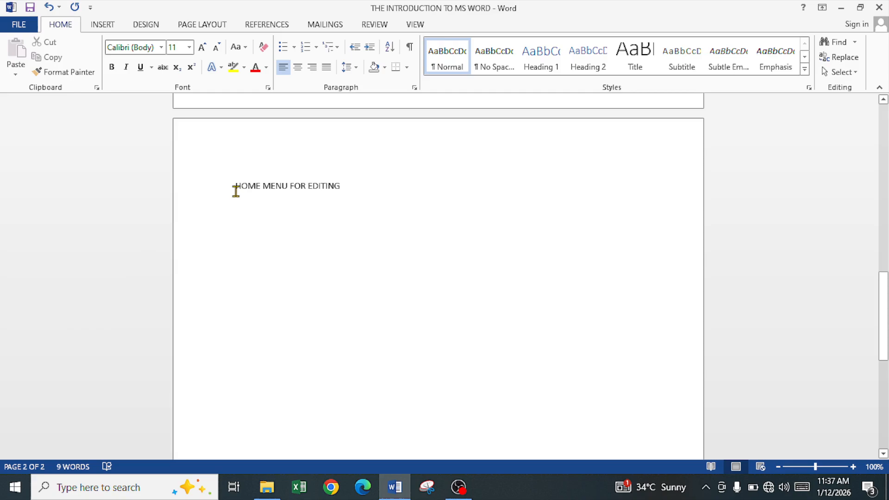
left_click_drag(234, 189, 337, 191)
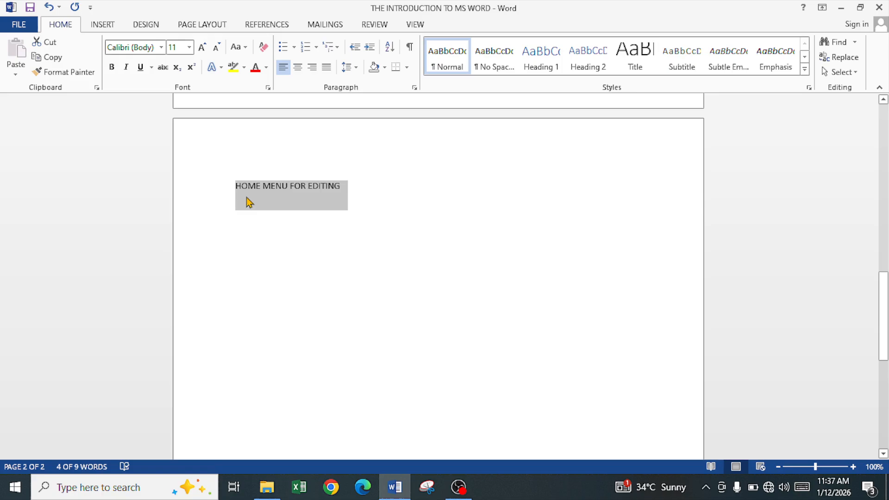
left_click(229, 191)
left_click_drag(232, 187, 339, 207)
left_click(343, 193)
left_click(237, 189)
key("shift+F10")
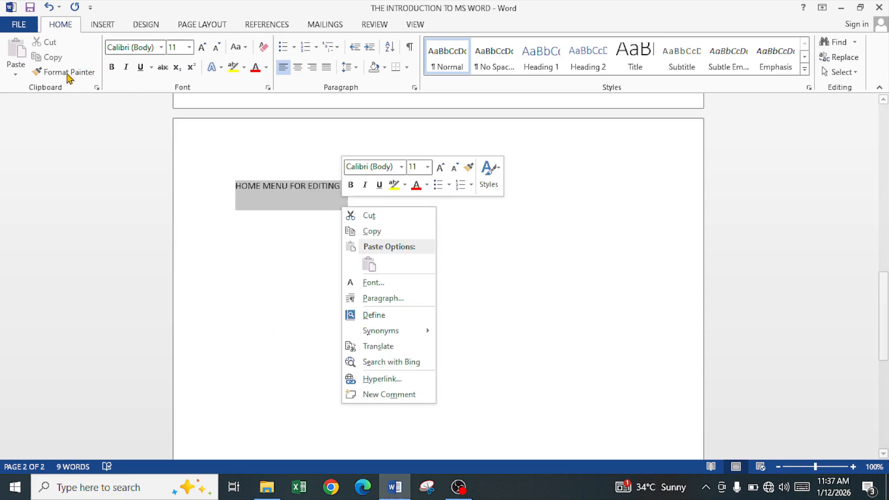
left_click(257, 190)
left_click(255, 187)
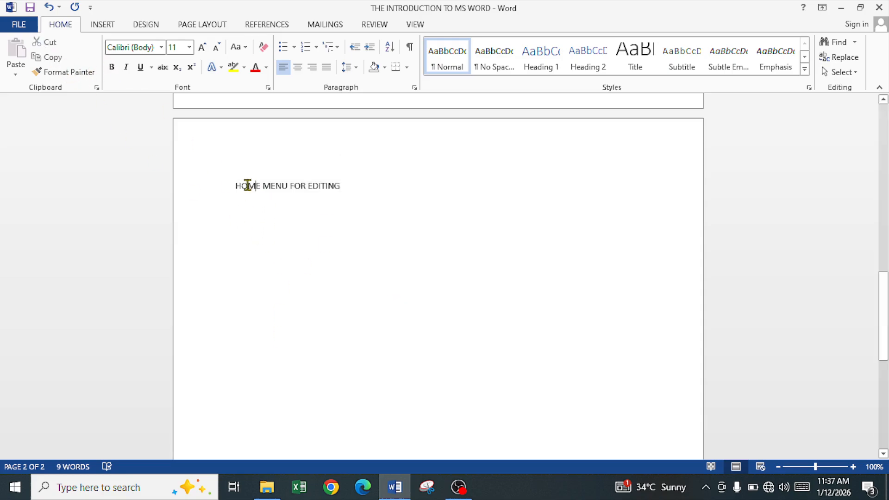
Cut the HOME MENU FOR EDITING line and paste it back three times as separate lines.
left_click_drag(237, 185, 345, 187)
key("ctrl+c")
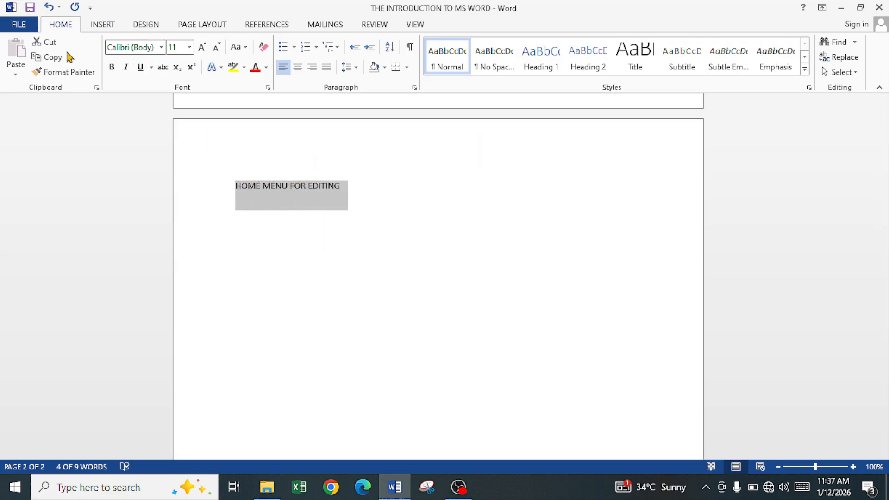
left_click(46, 42)
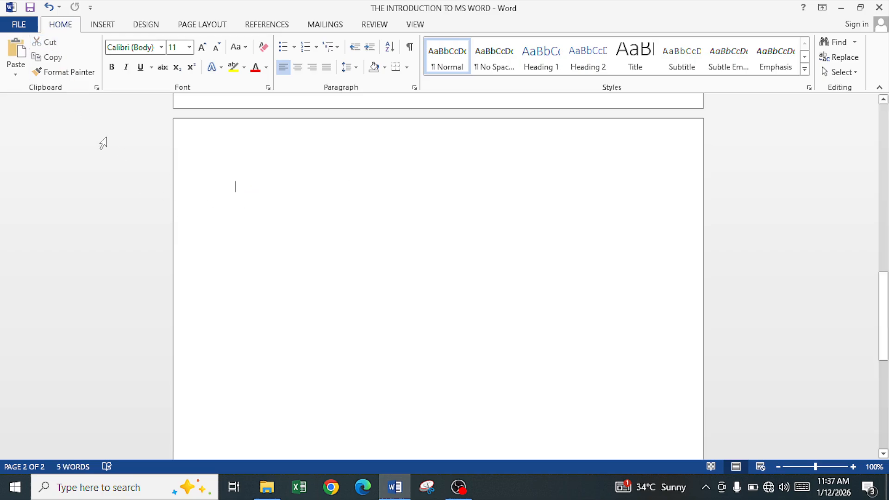
left_click(17, 51)
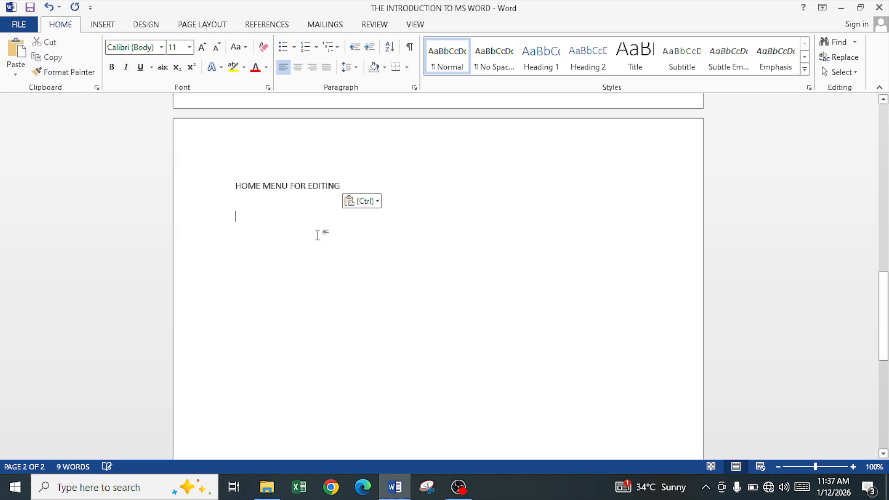
left_click(17, 51)
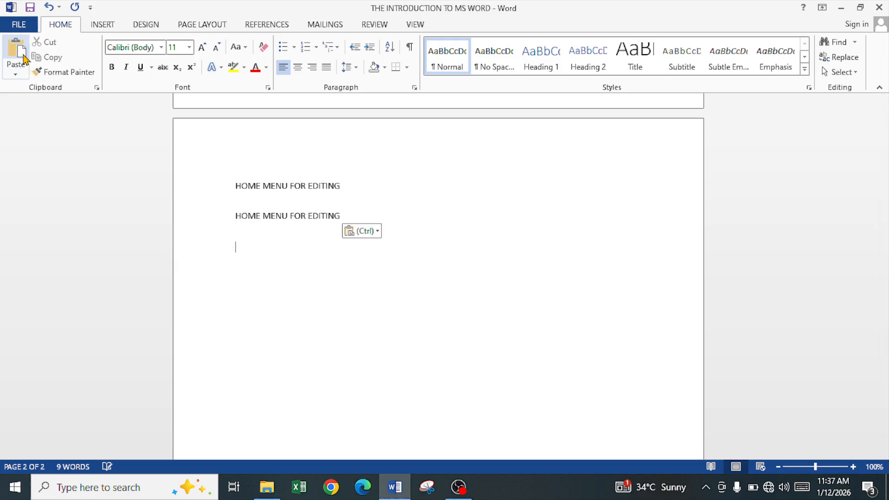
left_click(17, 51)
left_click(256, 216)
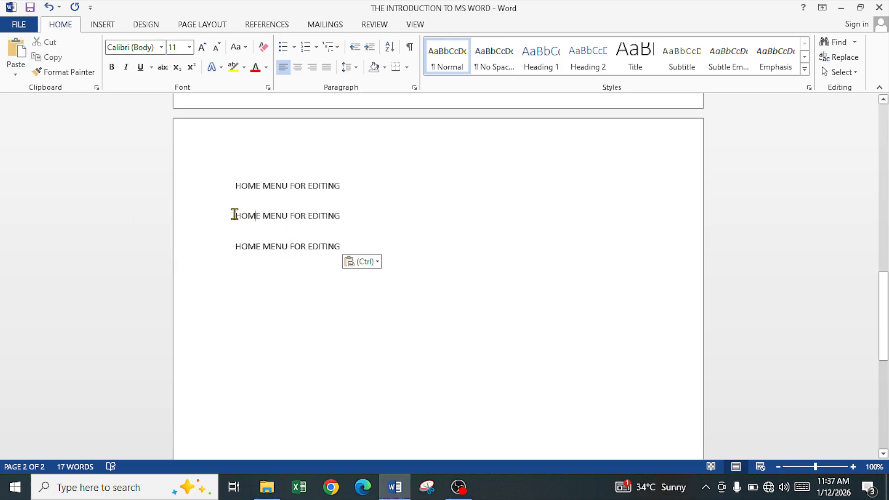
left_click_drag(234, 214, 338, 213)
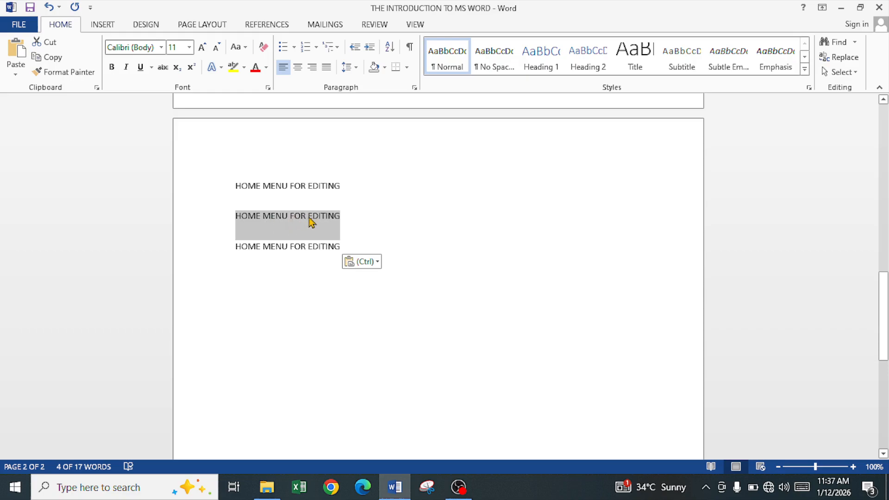
left_click(269, 201)
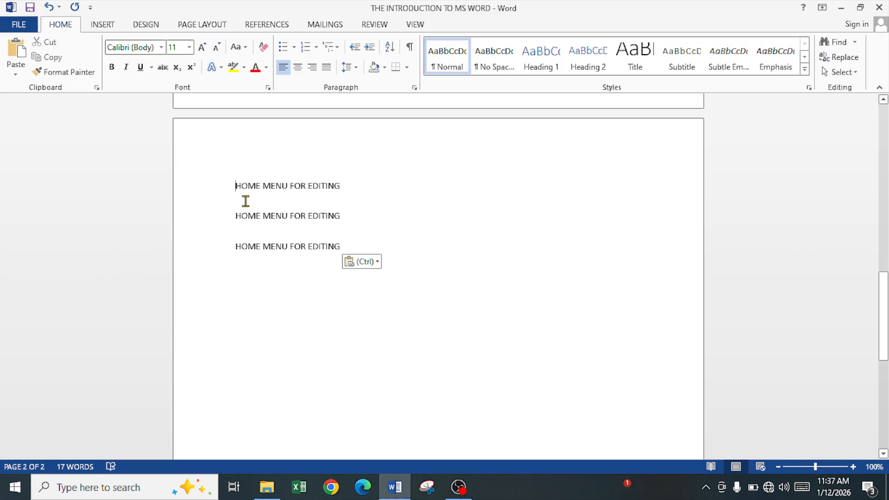
Copy the first line and paste it twice at the end of that same line.
key("shift+Right")
key("shift+Right")
key("shift+Right")
key("shift+Right")
key("shift+Right")
key("shift+Right")
key("shift+Right")
key("shift+Right")
key("shift+Right")
key("shift+Right")
key("shift+Right")
key("shift+Right")
key("shift+Right")
key("shift+Right")
key("shift+Right")
key("shift+Right")
key("shift+Right")
key("shift+Right")
key("shift+Right")
key("shift+Right")
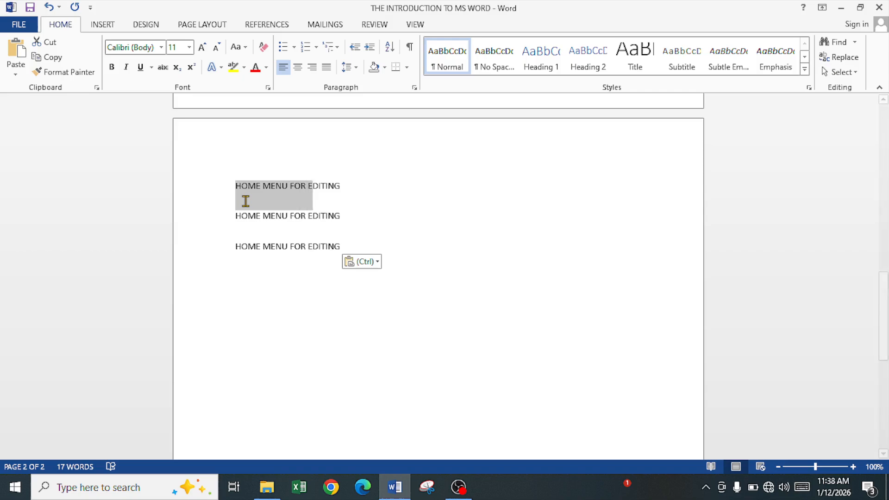
key("shift+Right")
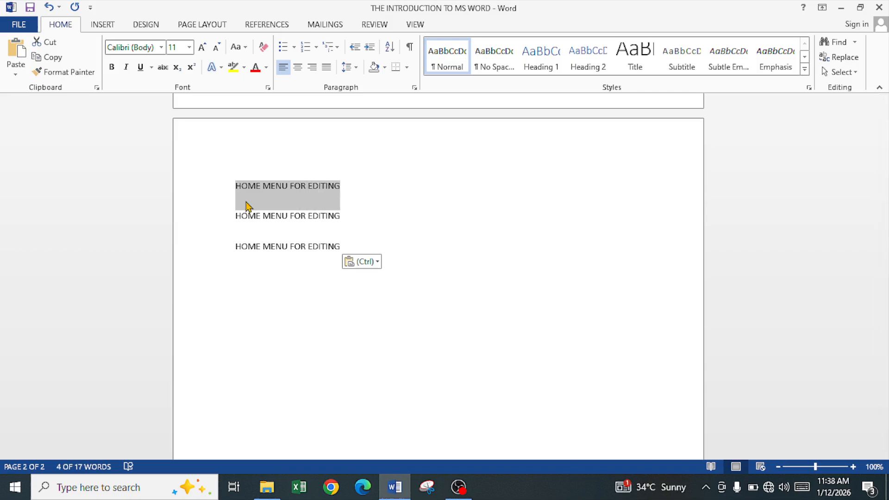
key("ctrl+c")
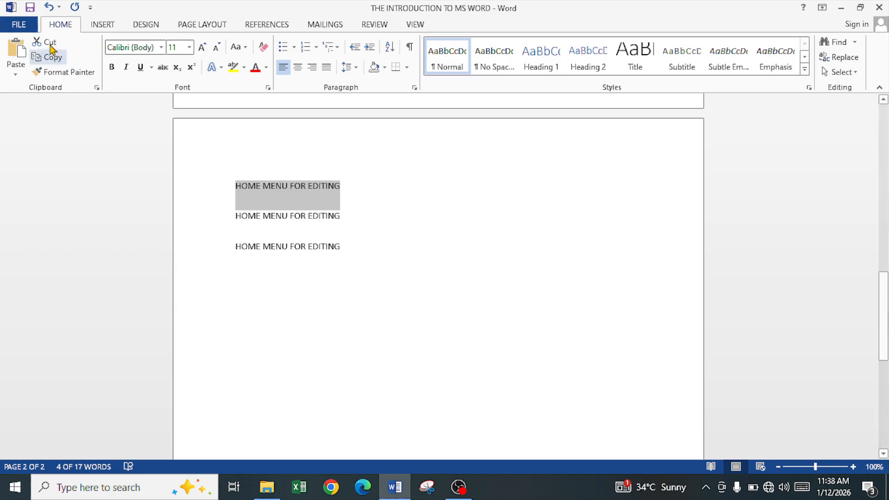
key("Right")
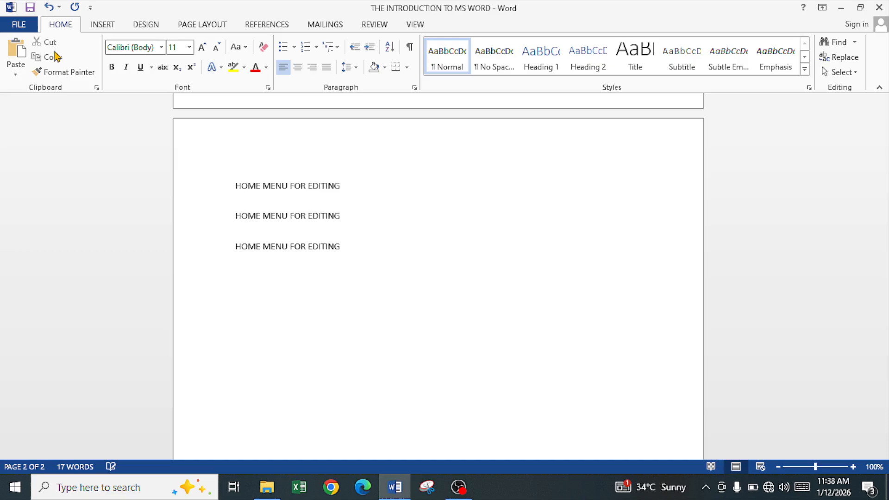
key("ctrl+v")
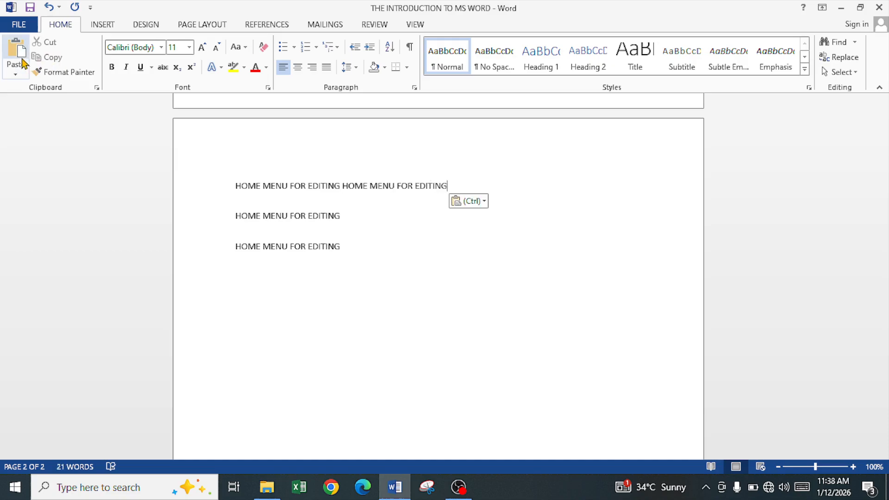
left_click(16, 52)
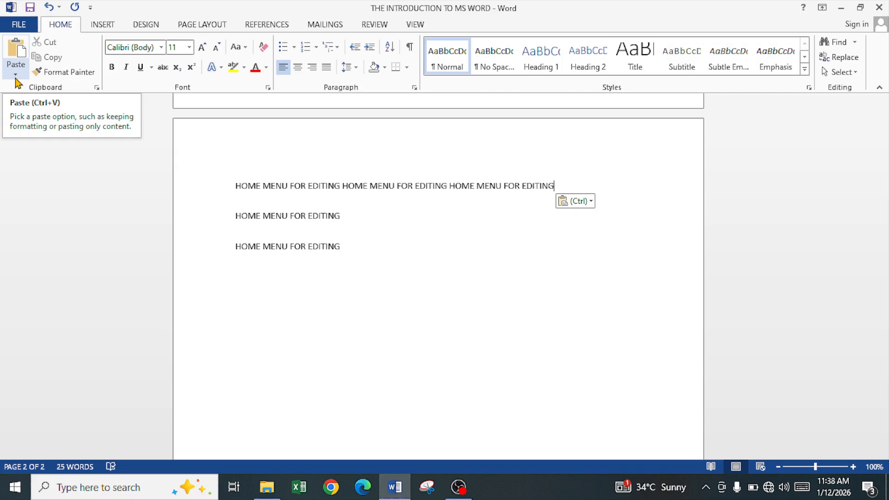
Open the paste options list to view the available paste choices, then close it.
left_click(16, 77)
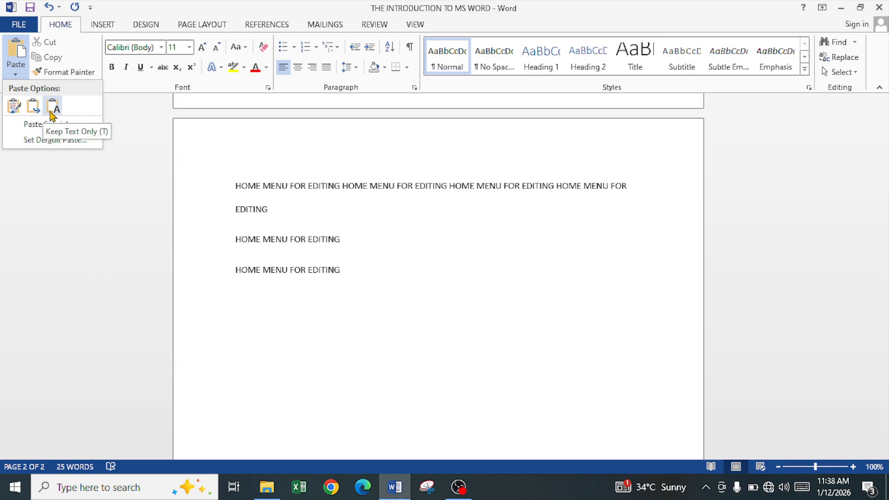
left_click(311, 193)
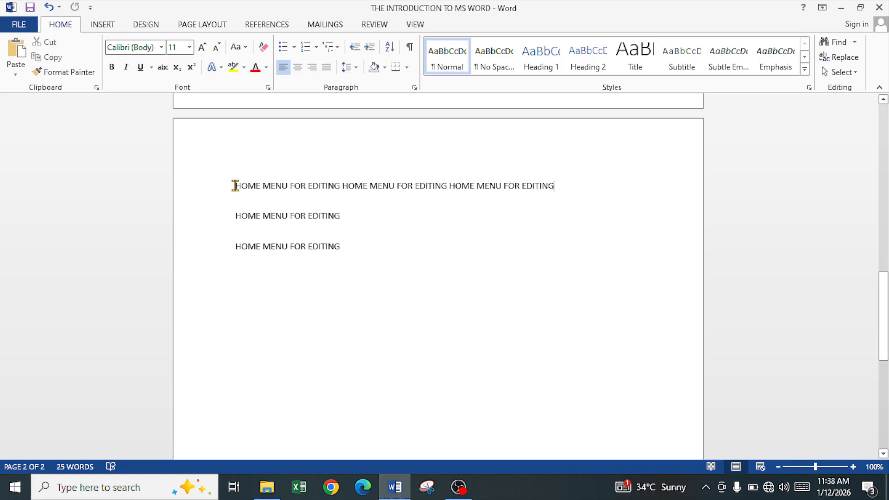
Make the entire first line bold and italic.
left_click_drag(235, 186, 554, 187)
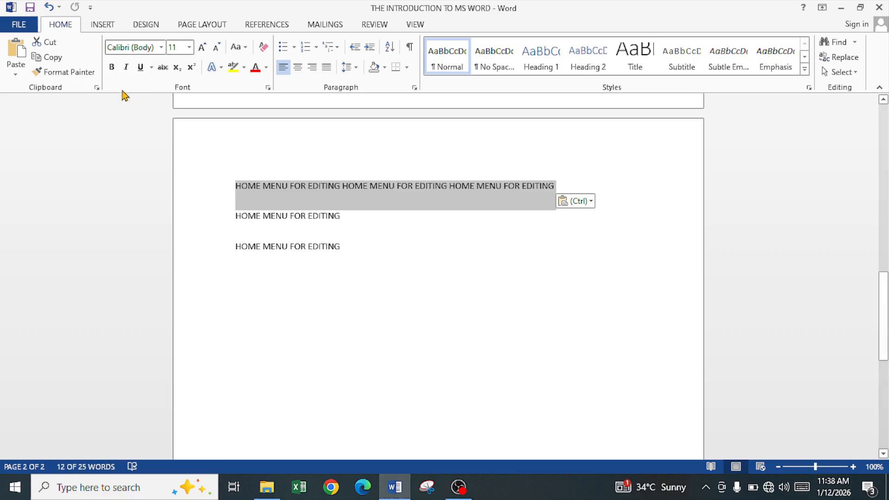
left_click(112, 68)
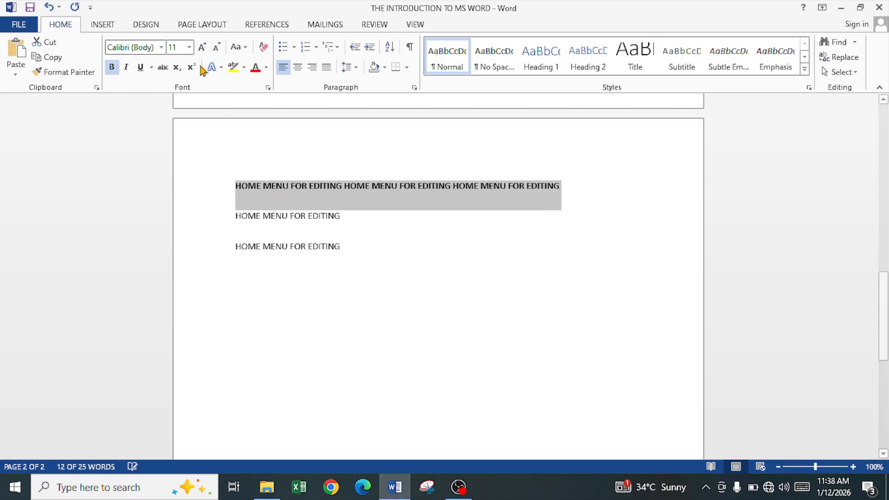
left_click(127, 68)
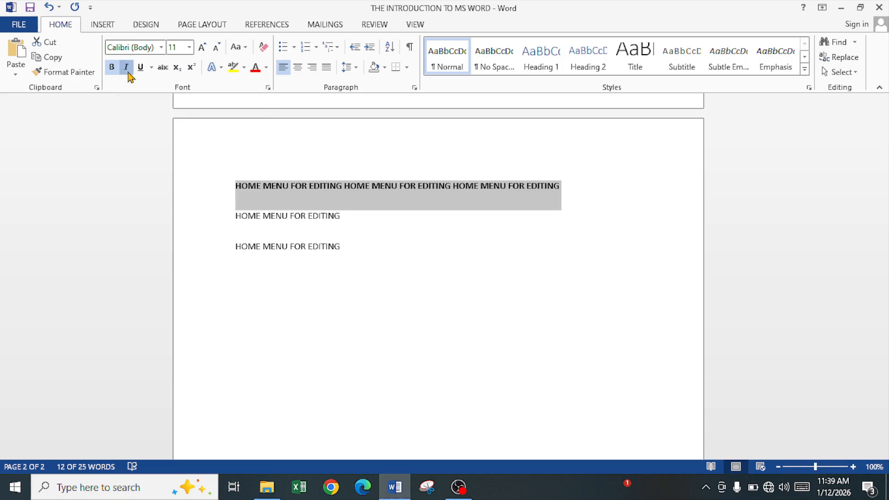
left_click(275, 190)
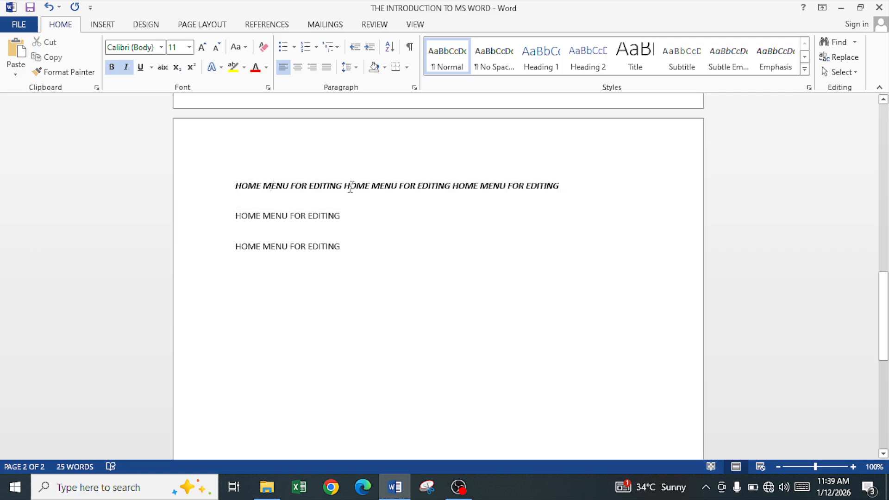
Underline the word MENU in the second phrase of the first line.
left_click_drag(346, 186, 372, 190)
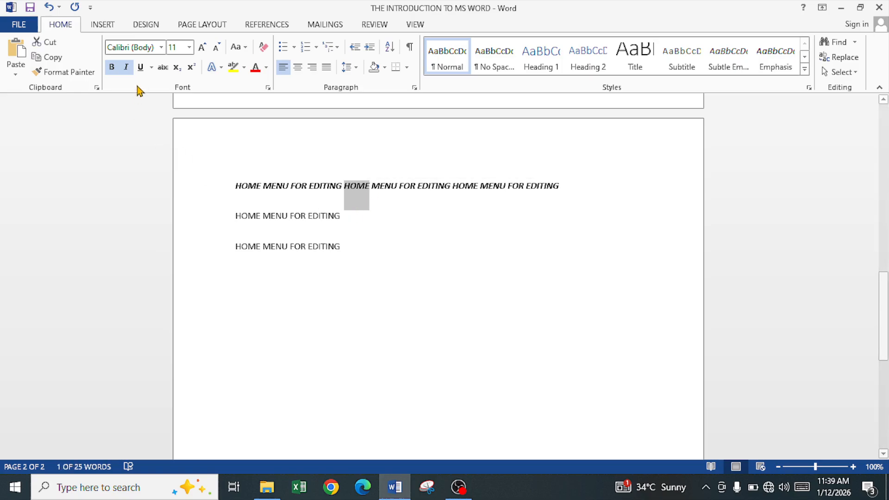
left_click_drag(372, 186, 397, 192)
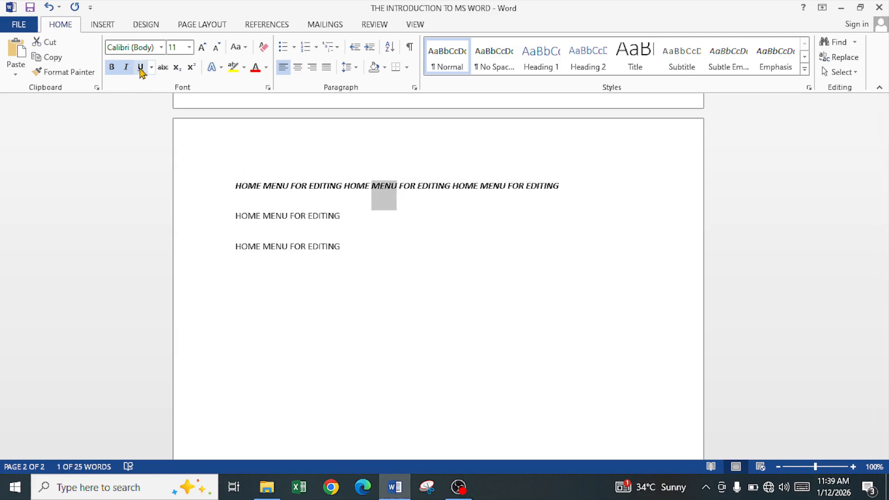
left_click(140, 69)
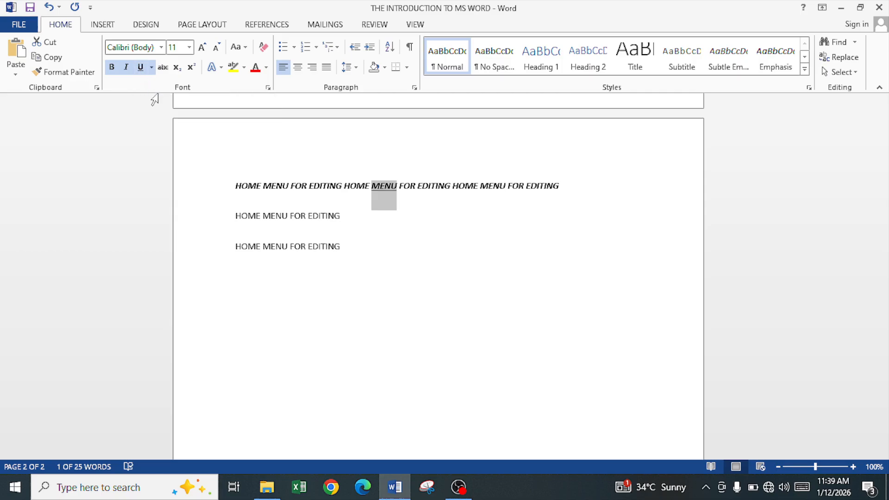
Set the underline colour of the word MENU to red.
left_click(154, 69)
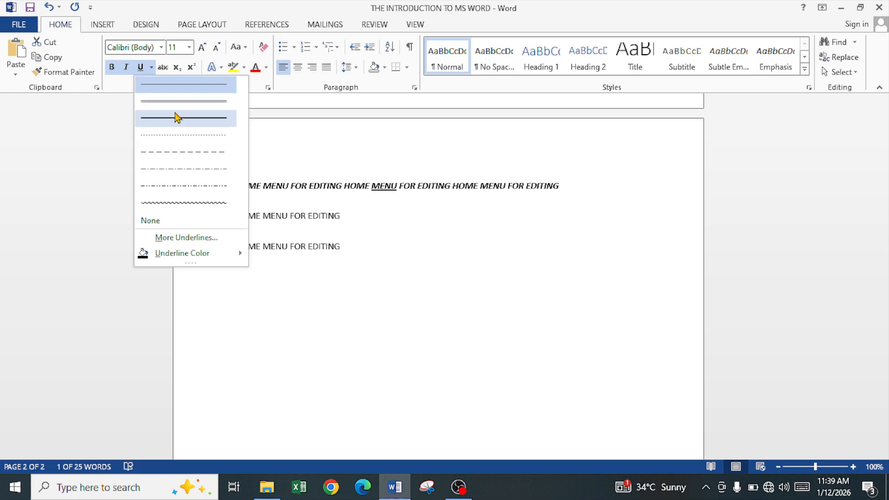
mouse_move(199, 259)
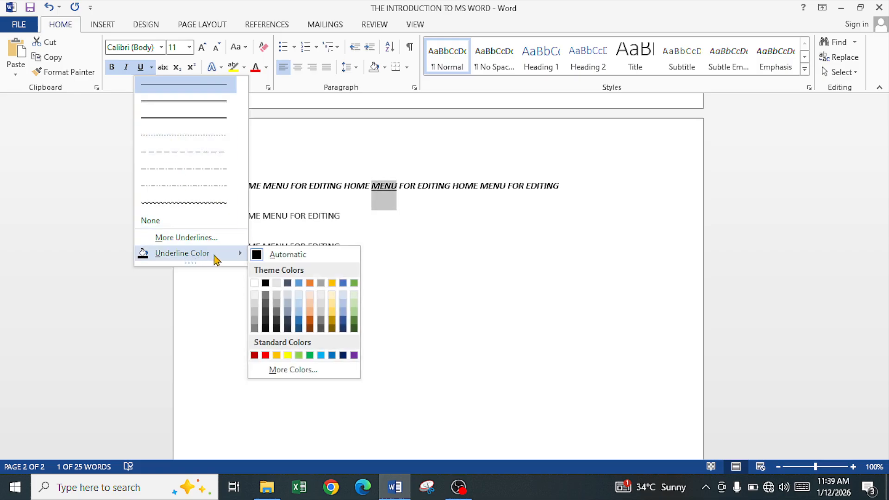
left_click(265, 355)
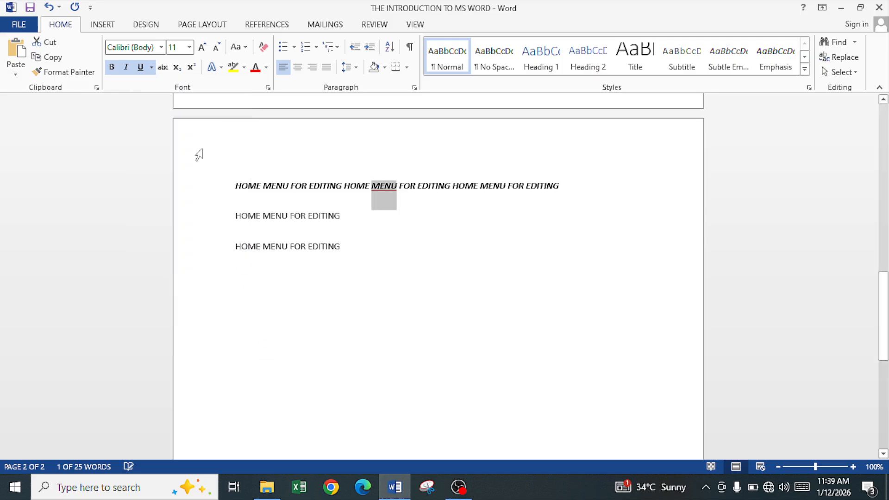
Change the underline of MENU to the wavy style with Automatic underline colour.
left_click(152, 68)
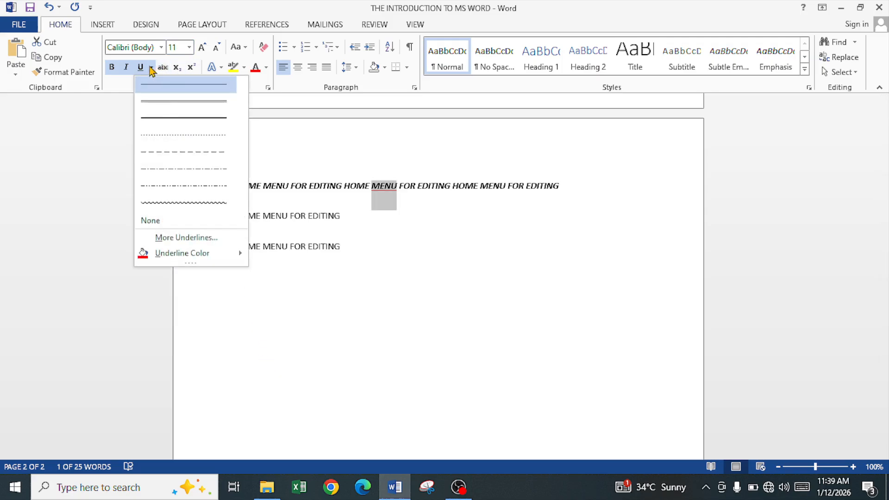
left_click(190, 203)
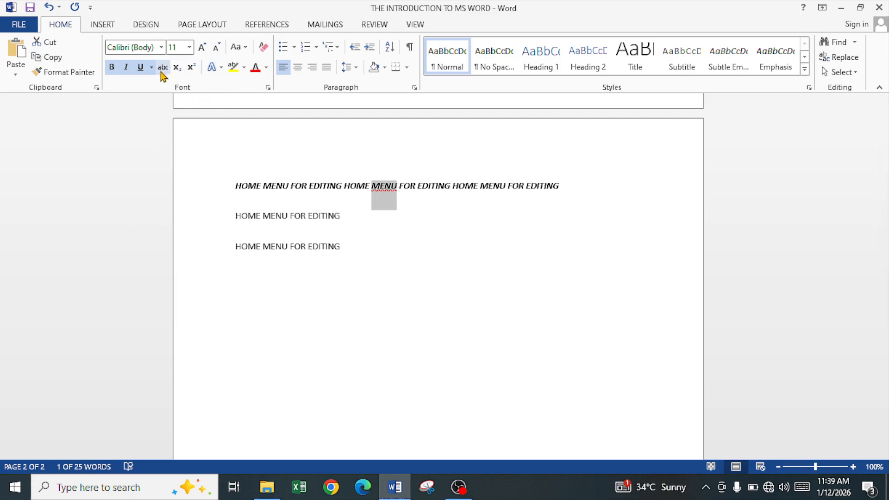
left_click(152, 68)
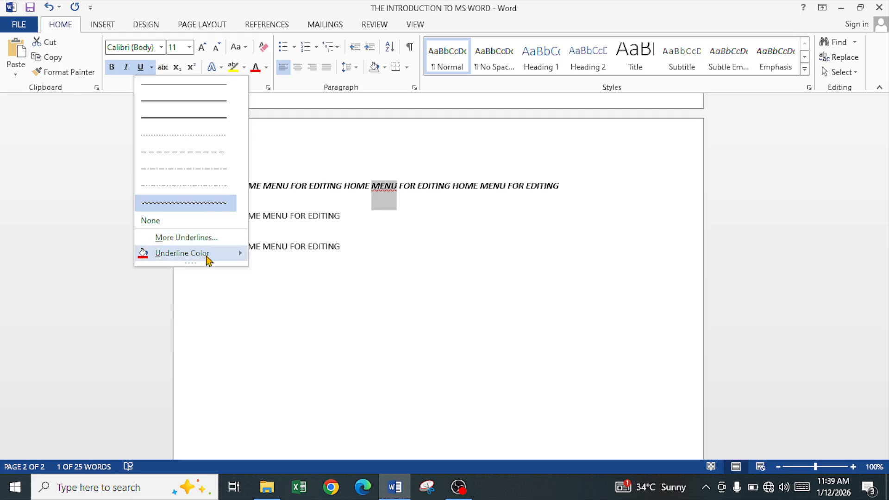
mouse_move(248, 261)
left_click(274, 256)
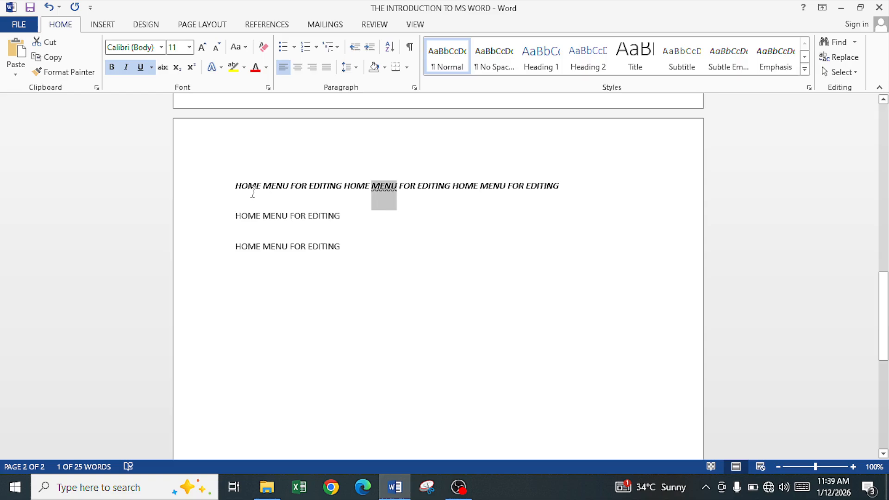
Select all three lines of text and change their font to Arial.
left_click_drag(236, 187, 264, 190)
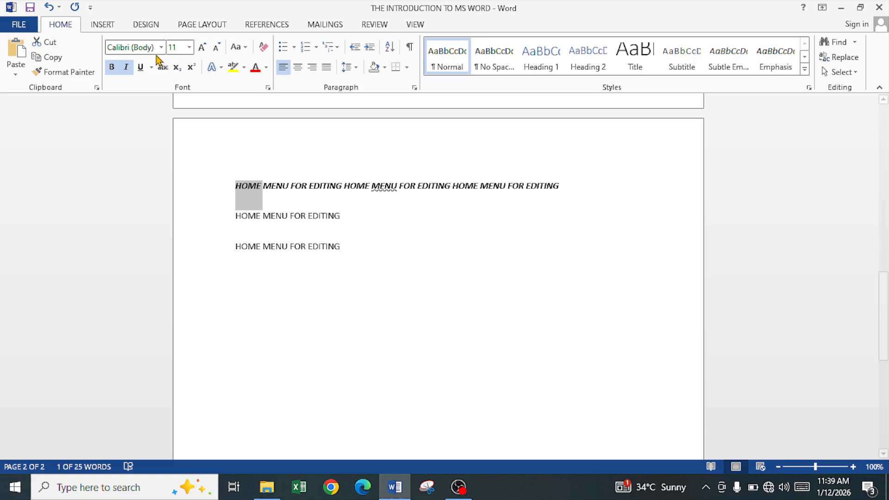
left_click(268, 215)
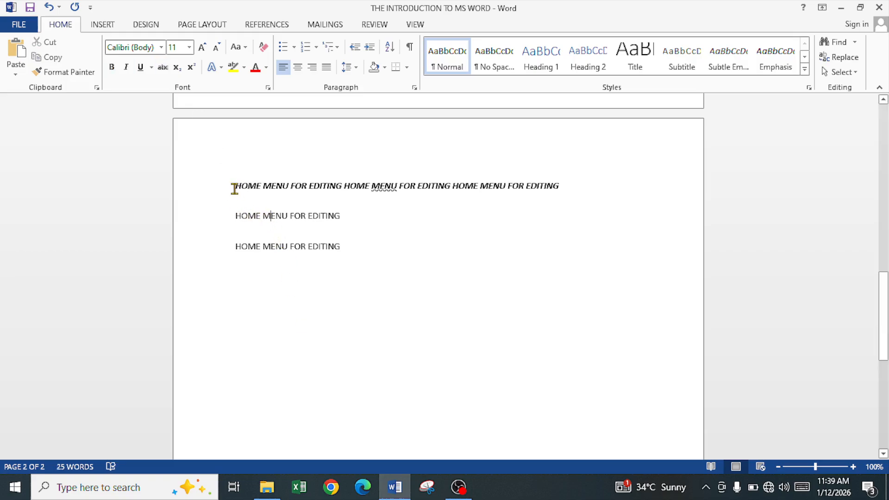
left_click_drag(237, 186, 358, 254)
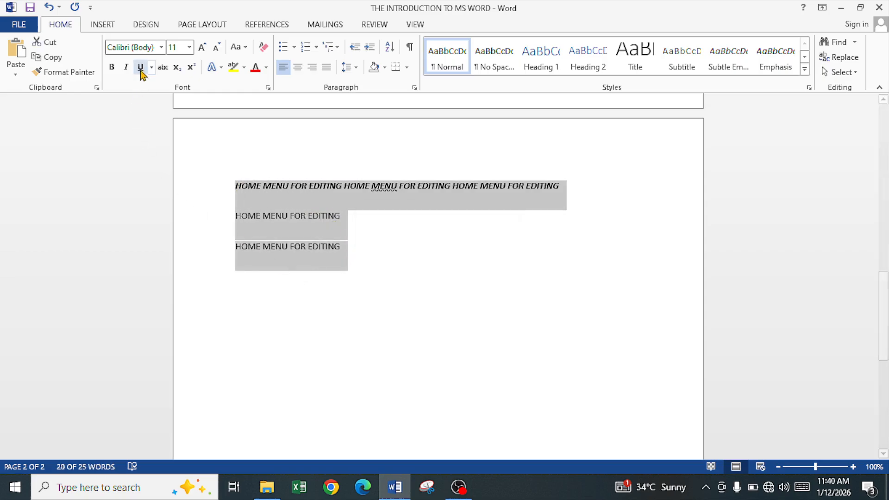
left_click(161, 47)
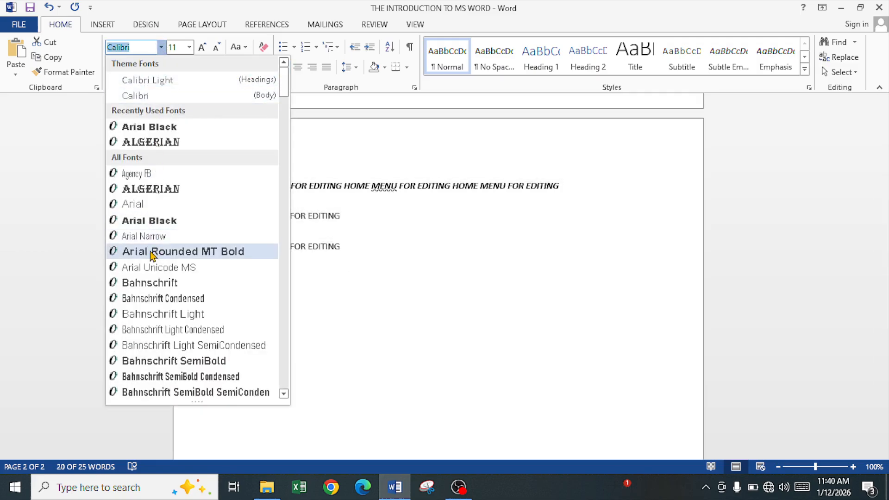
scroll(172, 292, "down", 7)
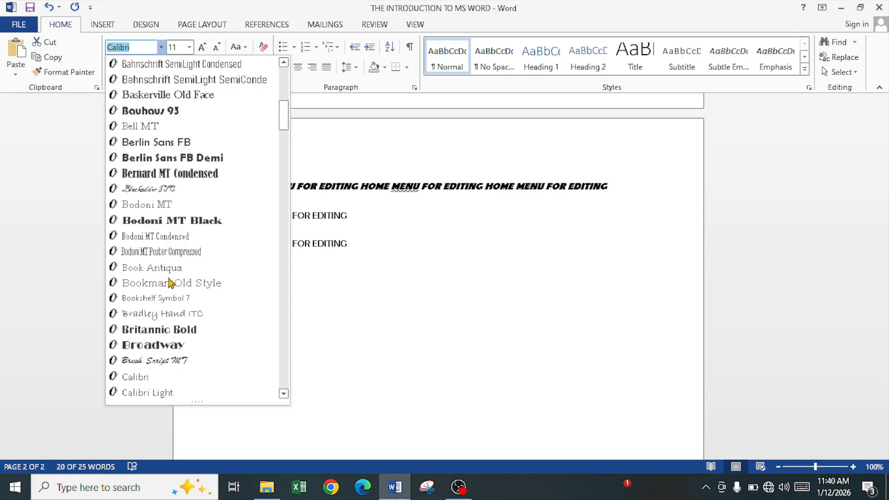
scroll(169, 279, "up", 7)
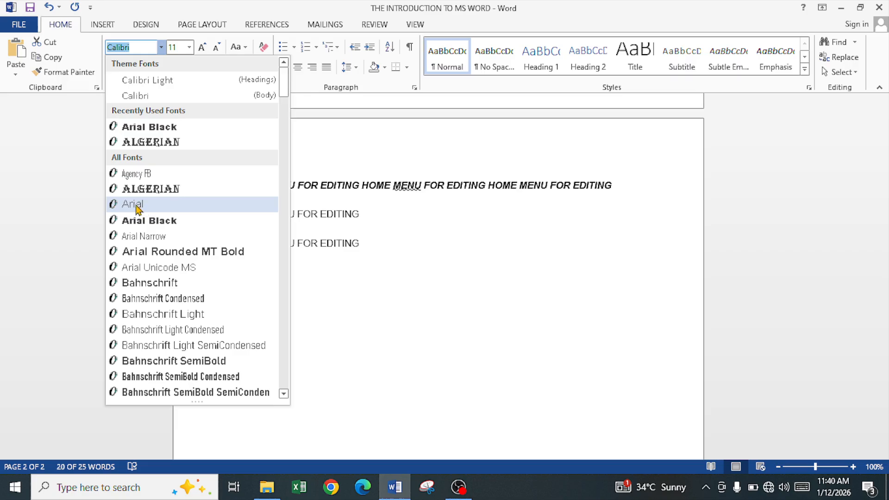
left_click(137, 207)
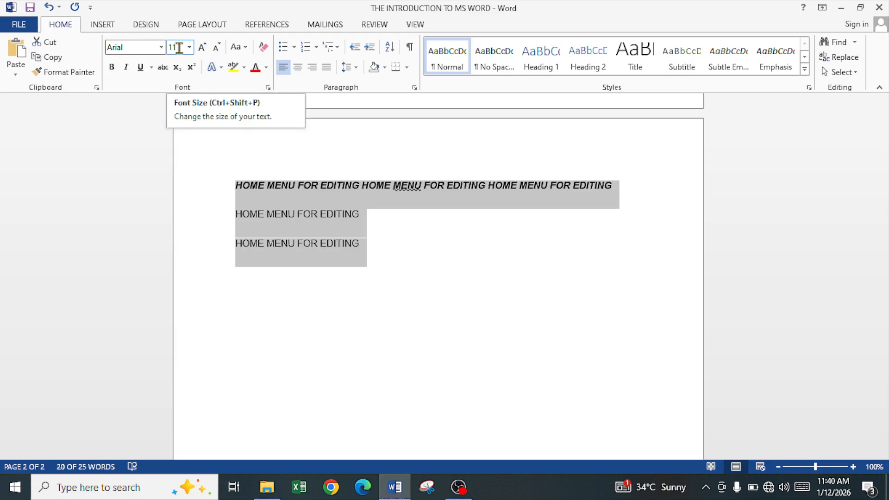
Set the font size of all three lines to 15.
left_click(189, 50)
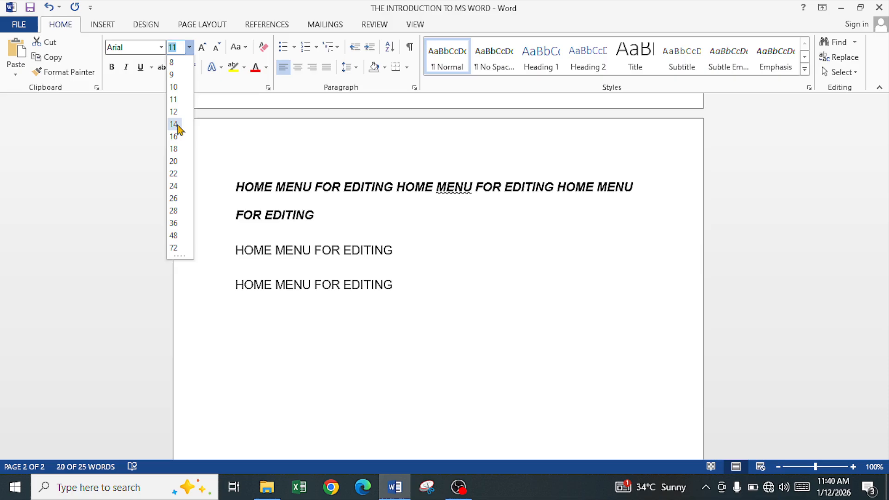
left_click(178, 127)
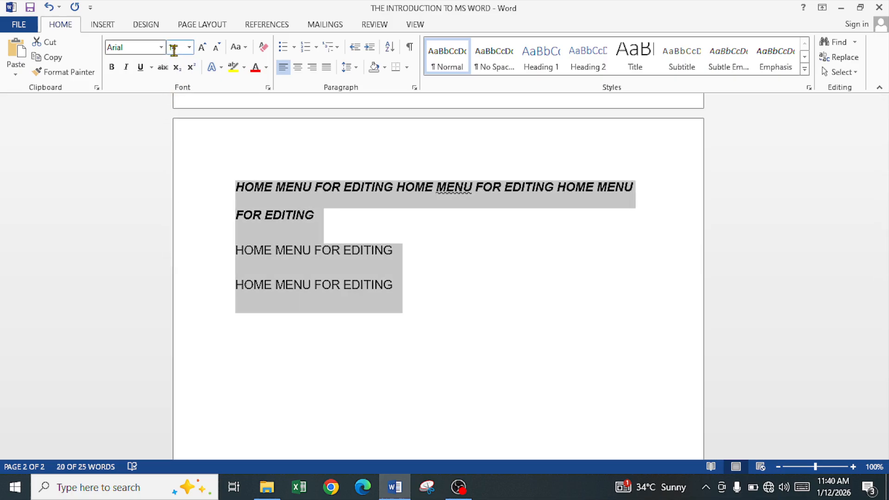
left_click(179, 47)
type("15")
key("Return")
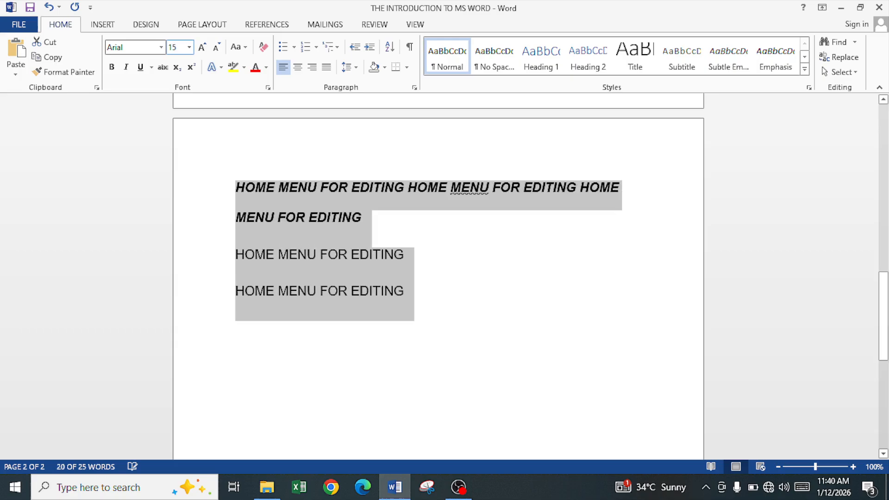
Increase the font size of the first word HOME to 16 by growing and shrinking it.
left_click_drag(236, 188, 274, 189)
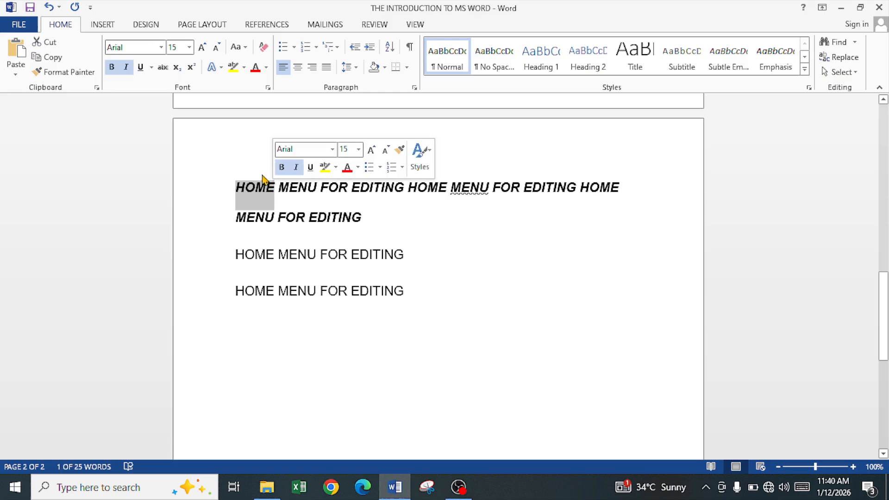
left_click(203, 47)
left_click(203, 48)
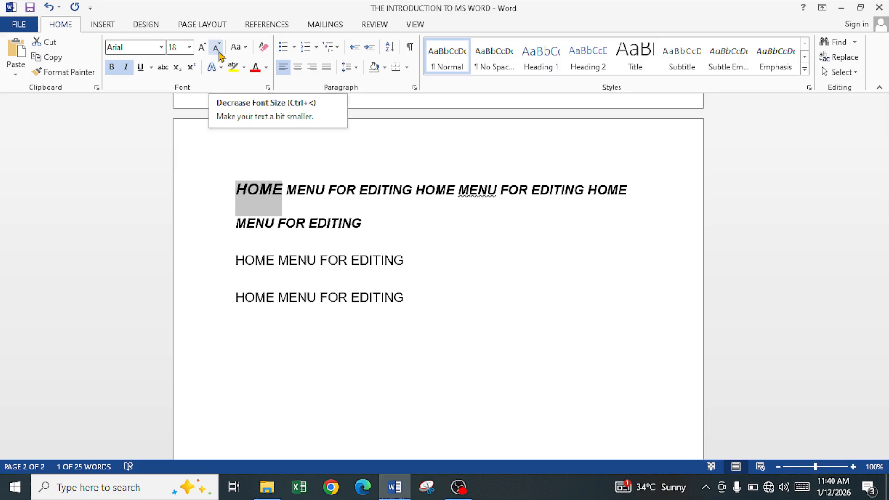
left_click(219, 55)
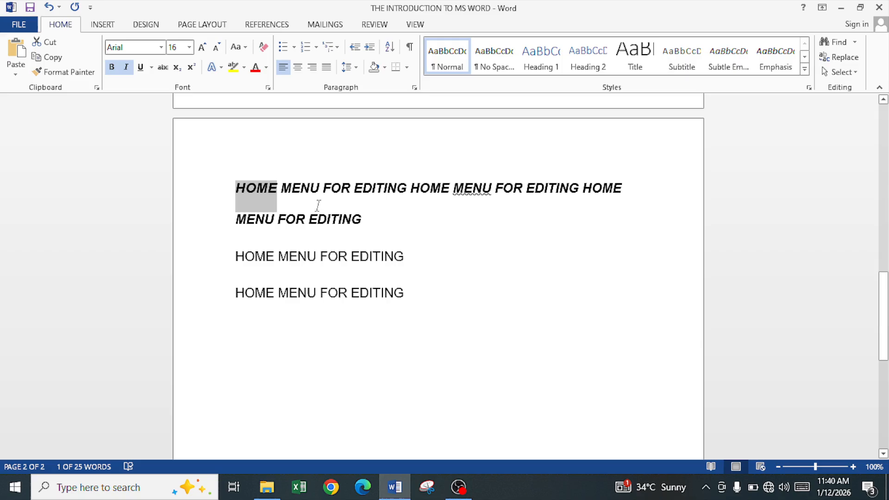
Select the whole first paragraph and change it to Sentence case.
left_click(312, 190)
left_click_drag(247, 188, 363, 231)
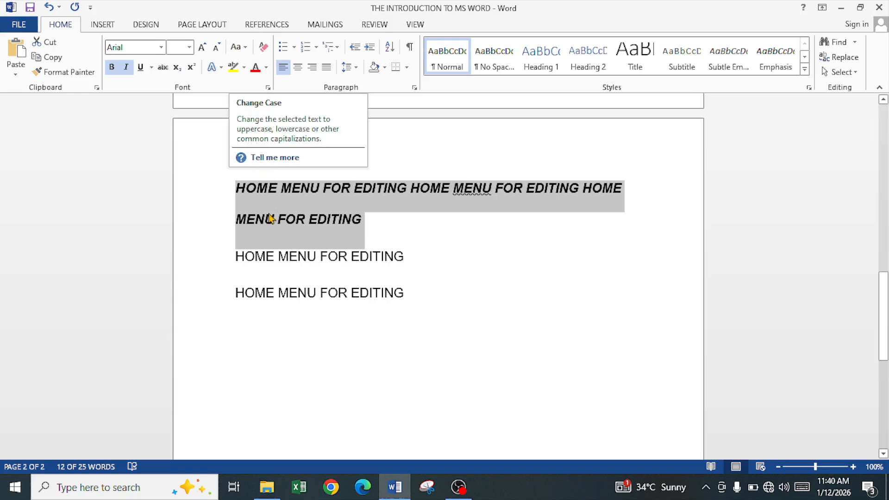
left_click_drag(236, 189, 363, 229)
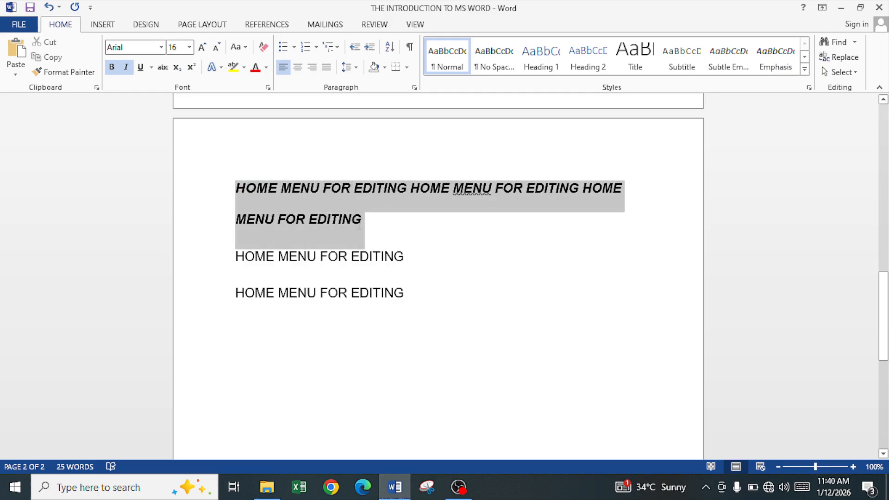
left_click(245, 47)
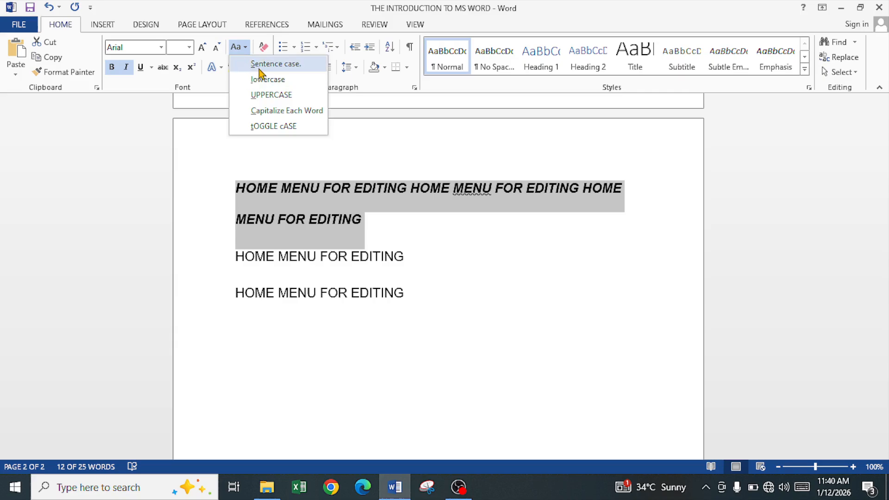
left_click(259, 65)
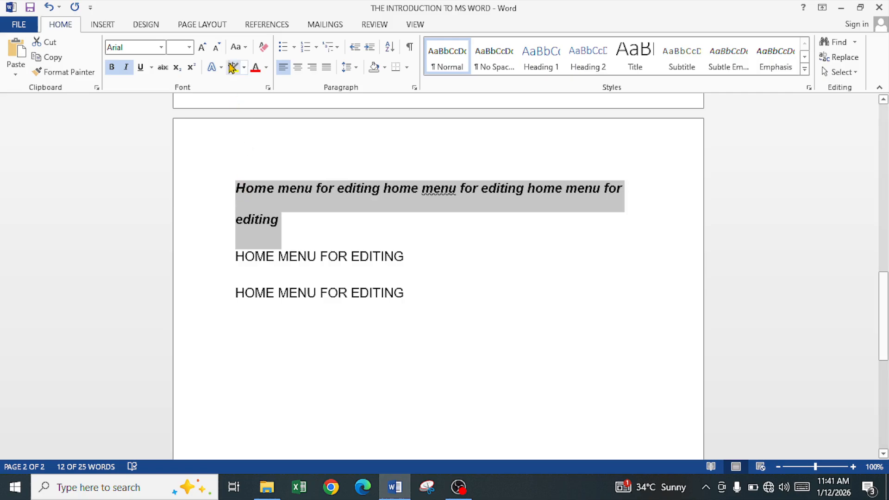
Change the first paragraph to lowercase, then to UPPERCASE.
left_click(243, 48)
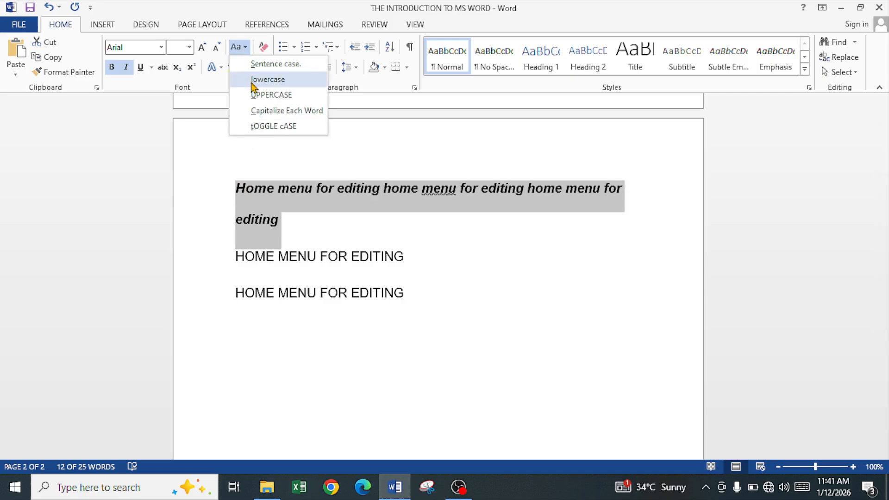
left_click(267, 79)
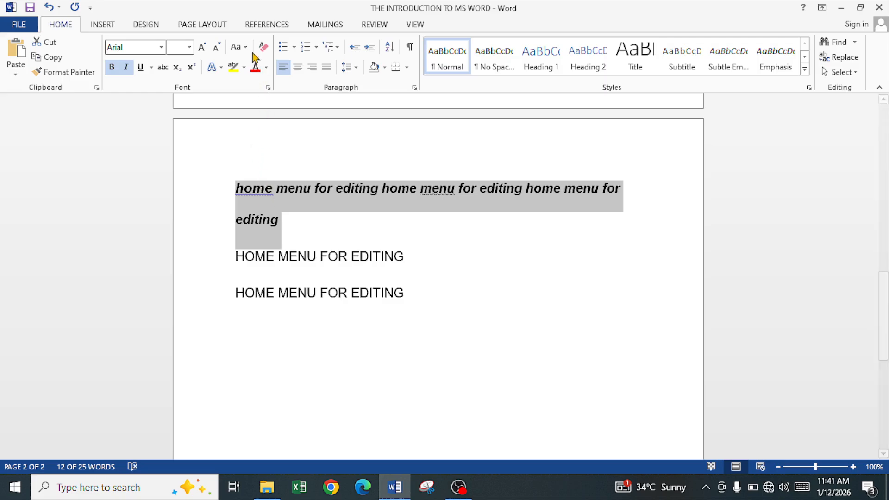
left_click(239, 47)
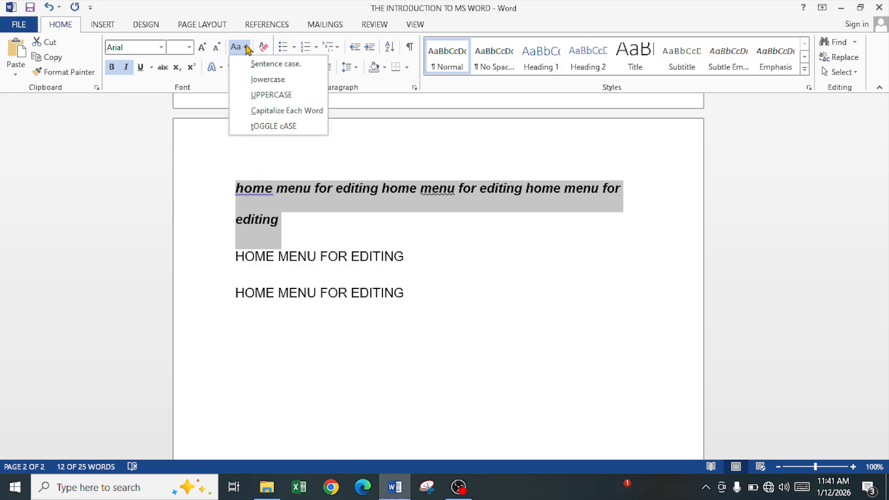
left_click(261, 95)
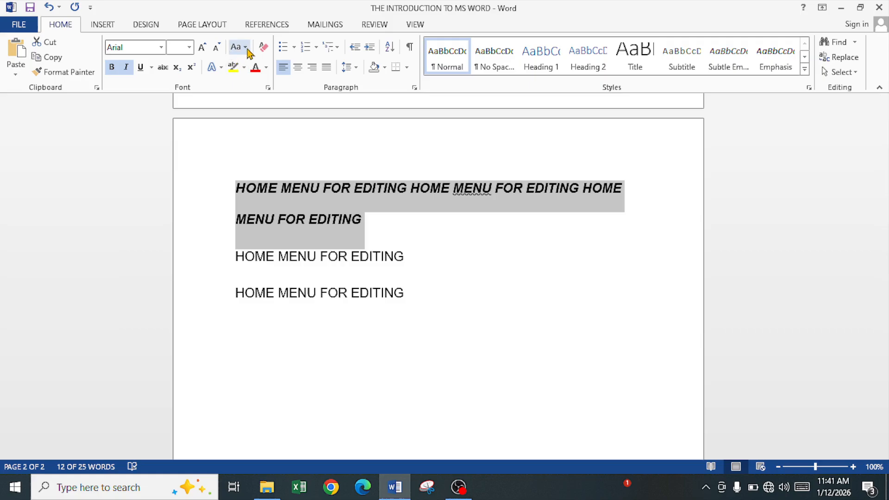
Apply Capitalize Each Word to the first paragraph and cycle its case three times.
left_click(244, 47)
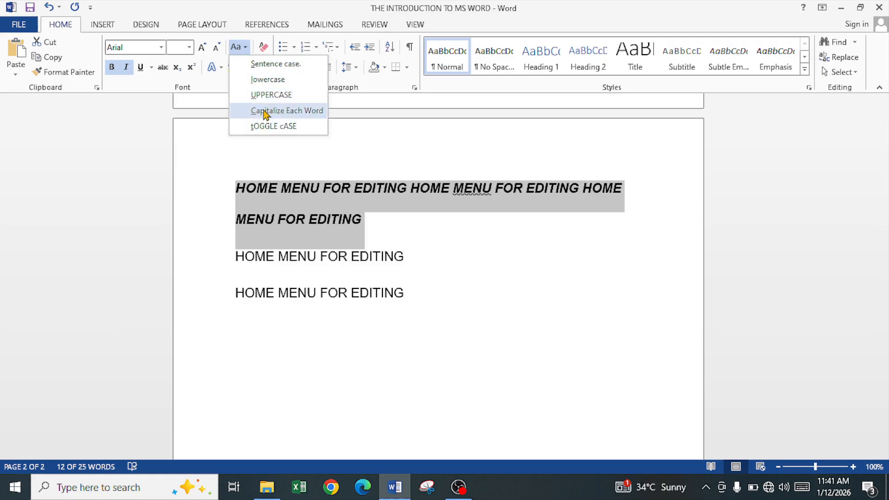
left_click(262, 109)
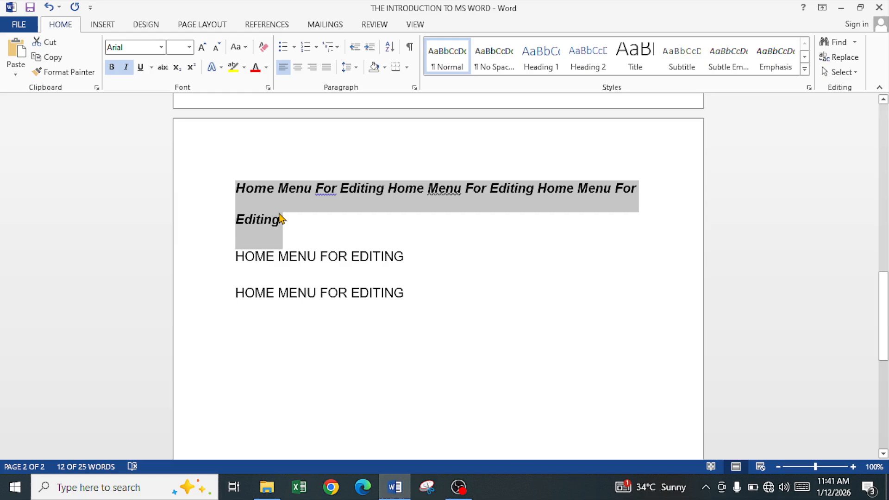
key("shift+F3")
key("shift+F3")
key("shift+F3")
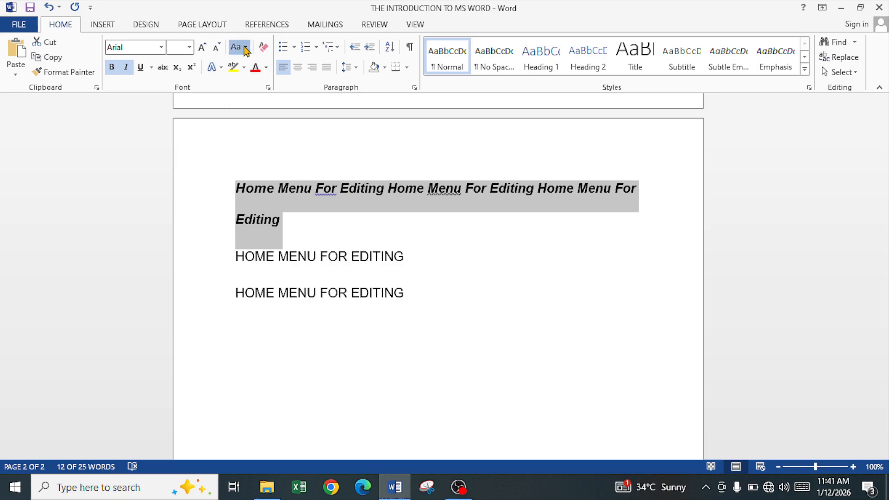
Apply tOGGLE cASE to the first paragraph and deselect it.
left_click(237, 46)
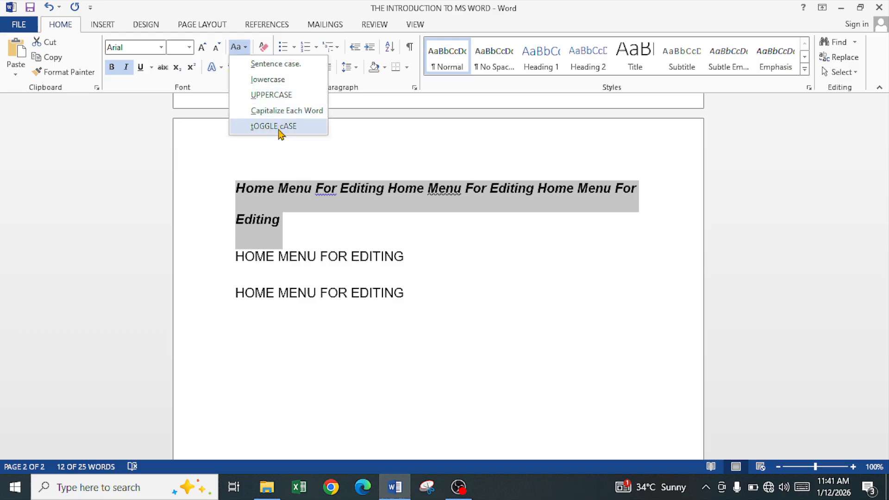
left_click(280, 127)
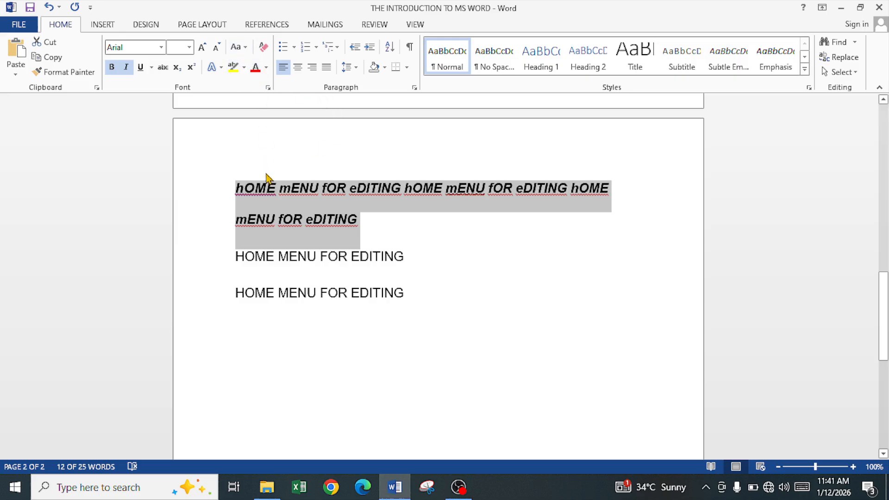
left_click(284, 218)
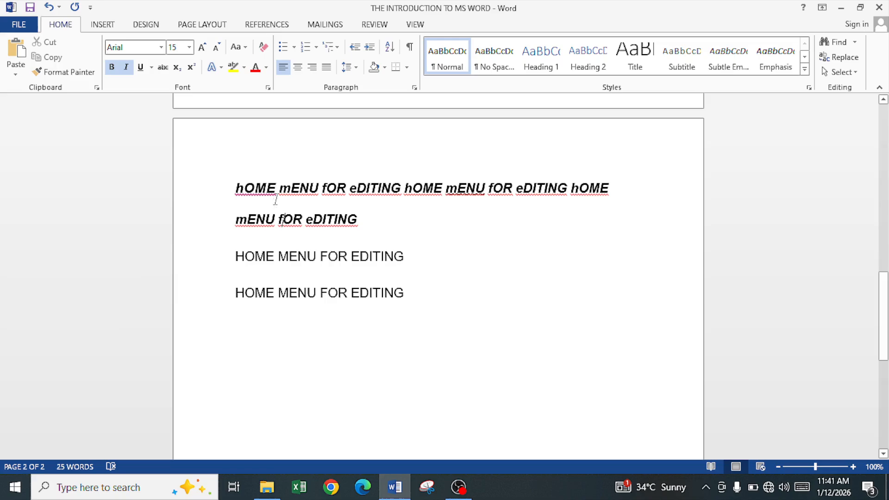
Clear the formatting from the first words 'hOME mENU f' of the first paragraph.
left_click_drag(238, 191, 326, 203)
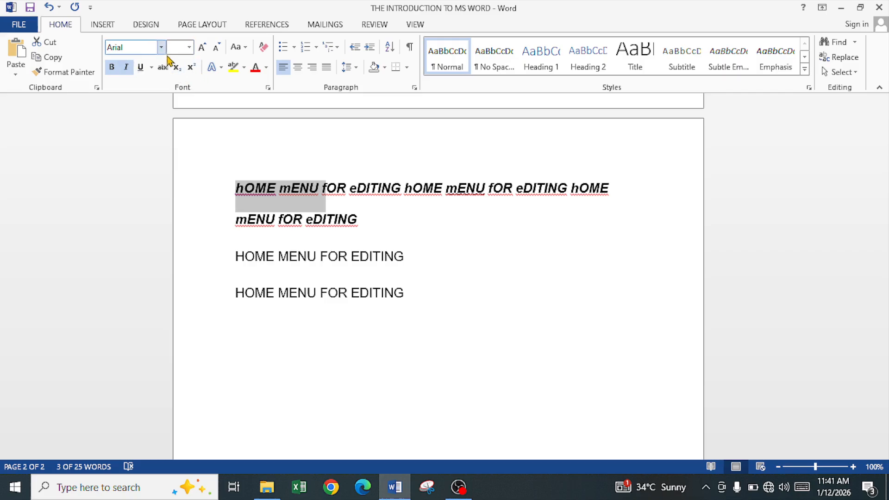
left_click(264, 48)
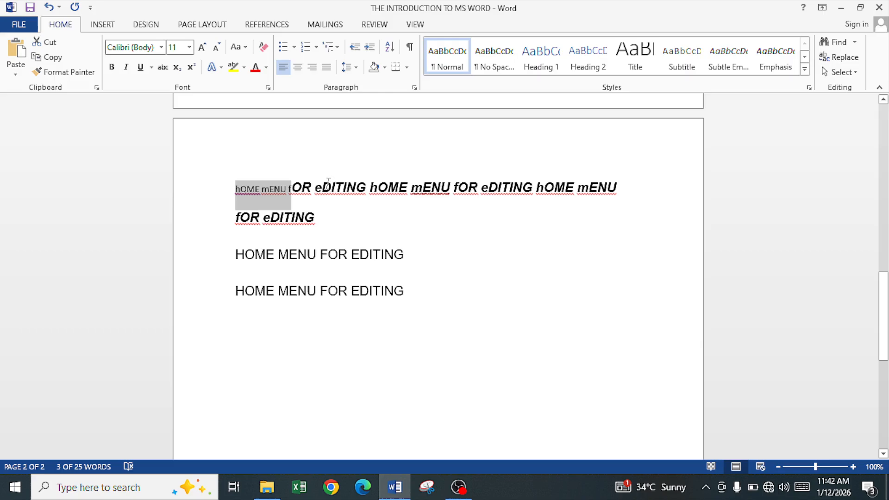
Use Format Painter to copy the bold italic formatting of 'eDITING' back onto the cleared words.
left_click_drag(322, 190, 355, 192)
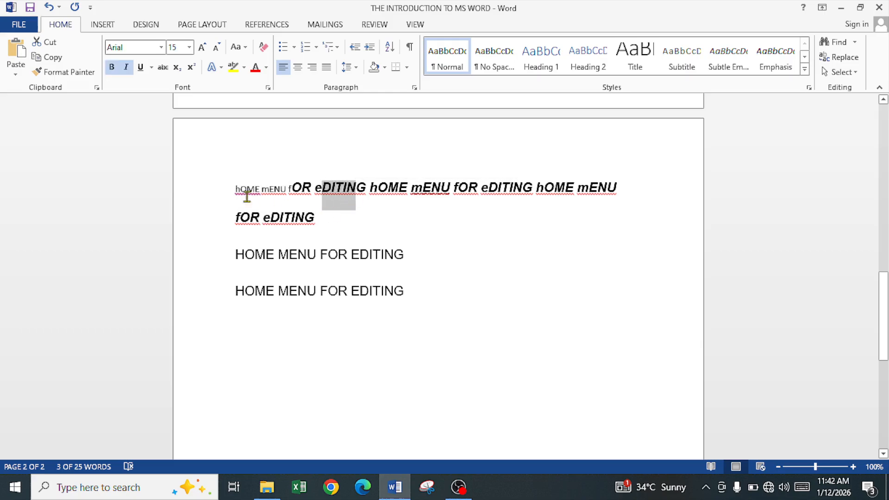
left_click(67, 72)
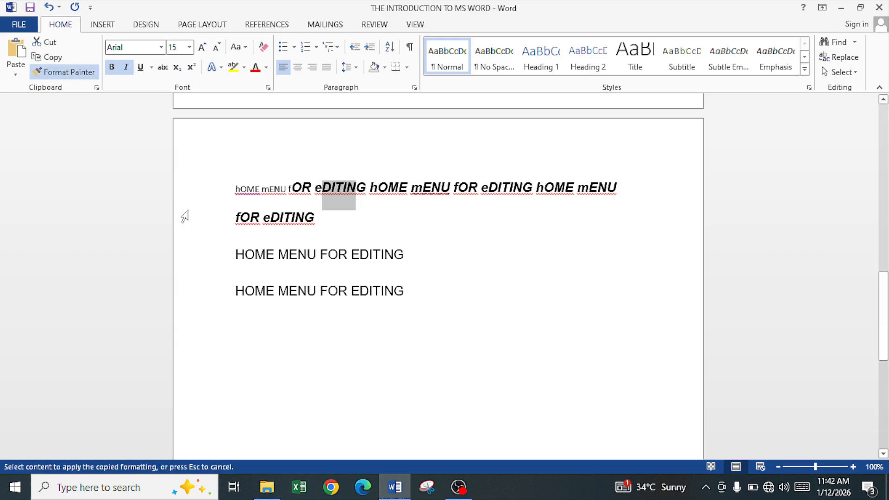
left_click_drag(233, 189, 290, 200)
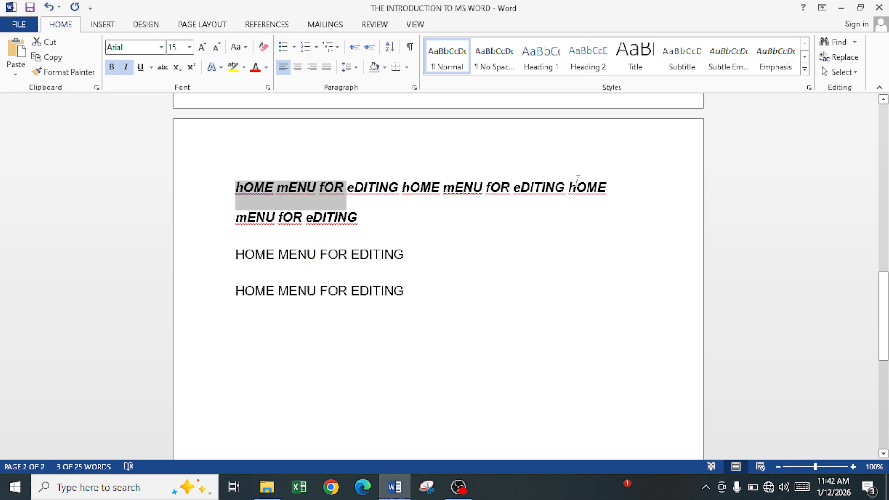
Color the trailing 'OME' of the first line red, then paint that formatting onto 'HOME' in the last line.
left_click_drag(575, 188, 606, 191)
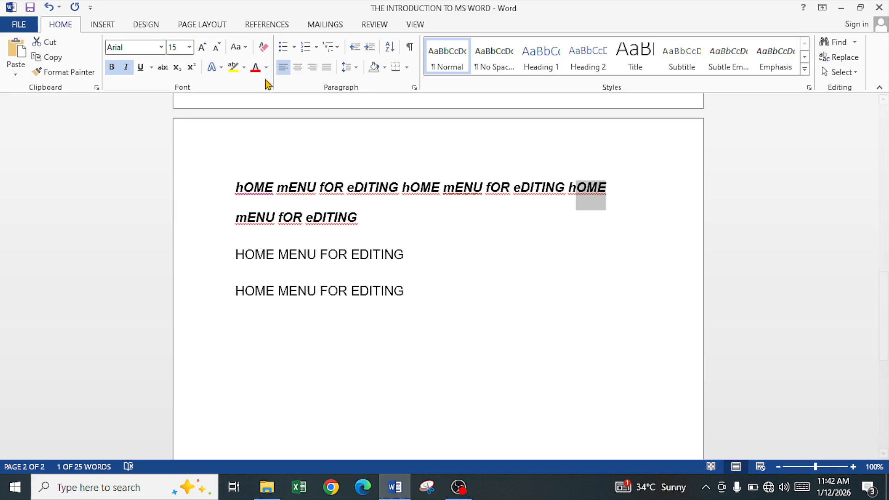
left_click(255, 67)
left_click(68, 75)
left_click_drag(235, 291, 277, 293)
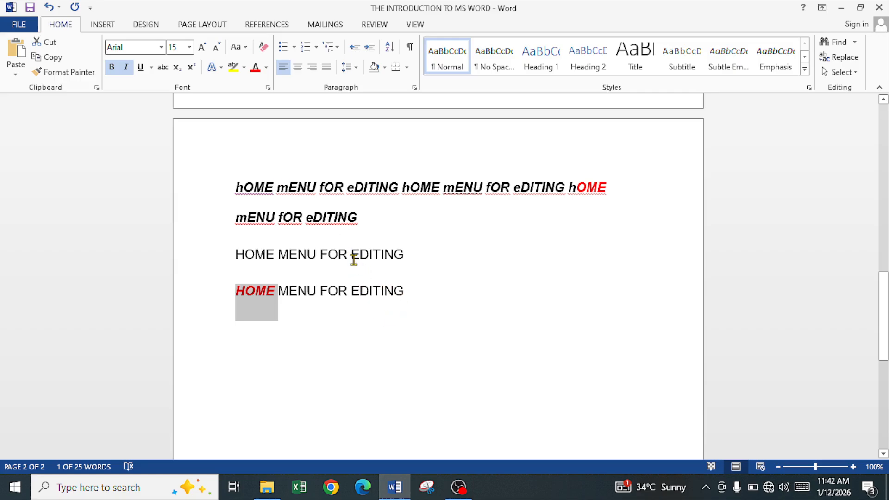
Apply strikethrough to the character just before 'MENU' in the third line.
left_click(351, 255)
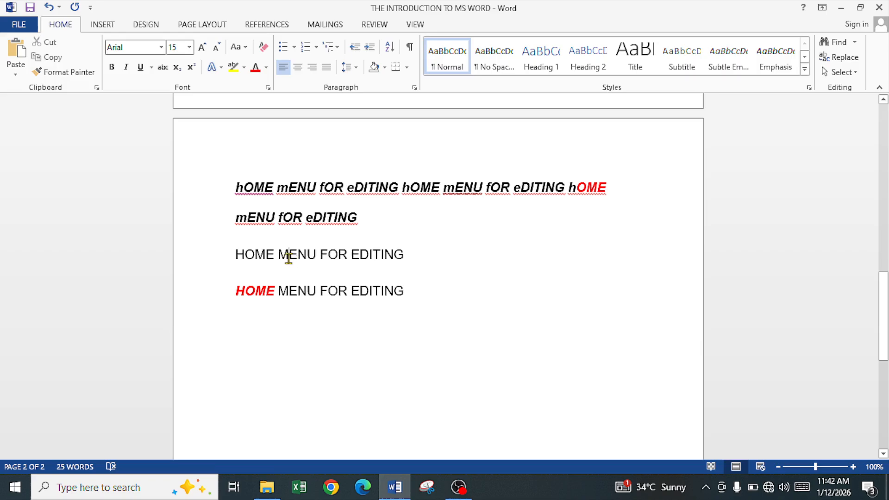
left_click_drag(288, 258, 283, 258)
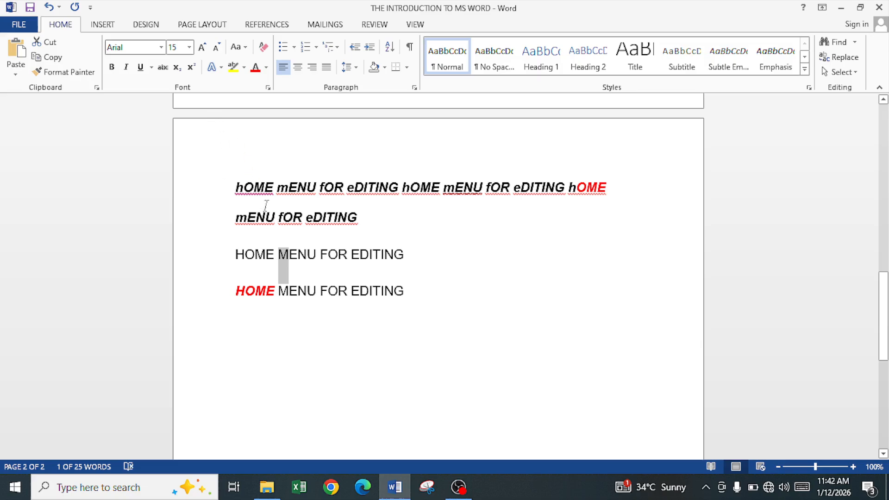
left_click(162, 67)
Make the 2 of 'X2' at the end of the third line superscript, switching to subscript and back to superscript.
left_click(404, 256)
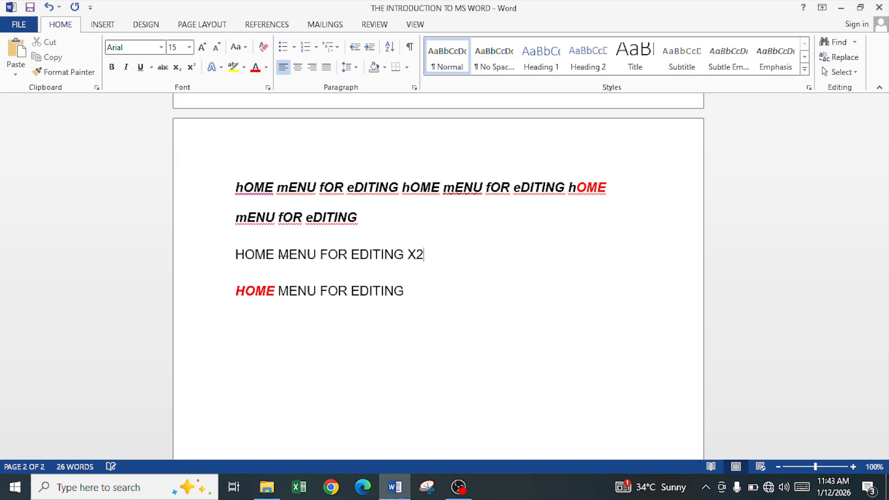
key("shift+Left")
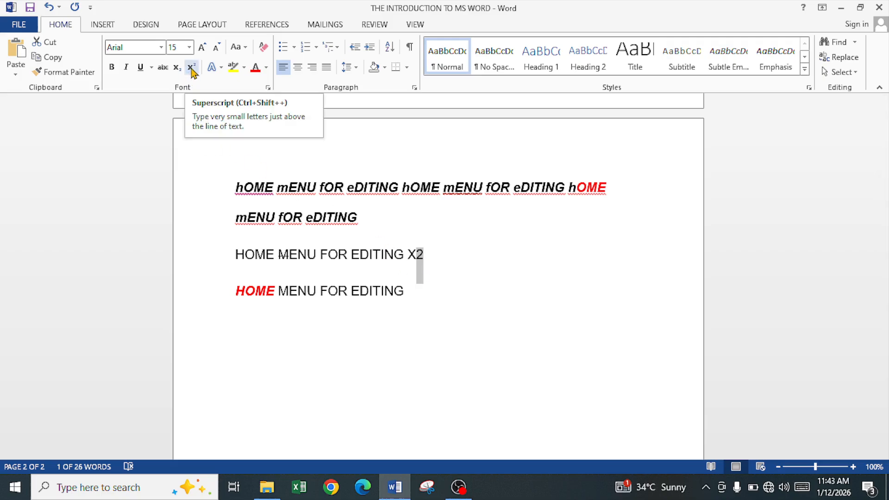
left_click(191, 68)
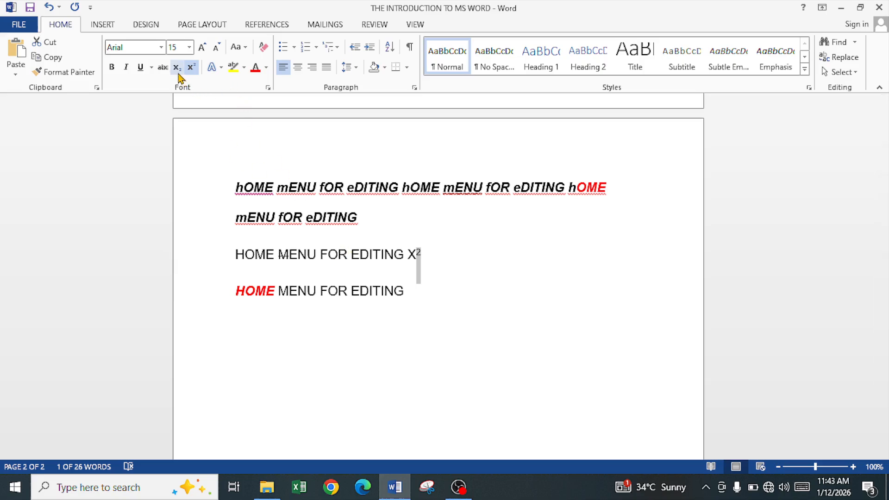
left_click(178, 73)
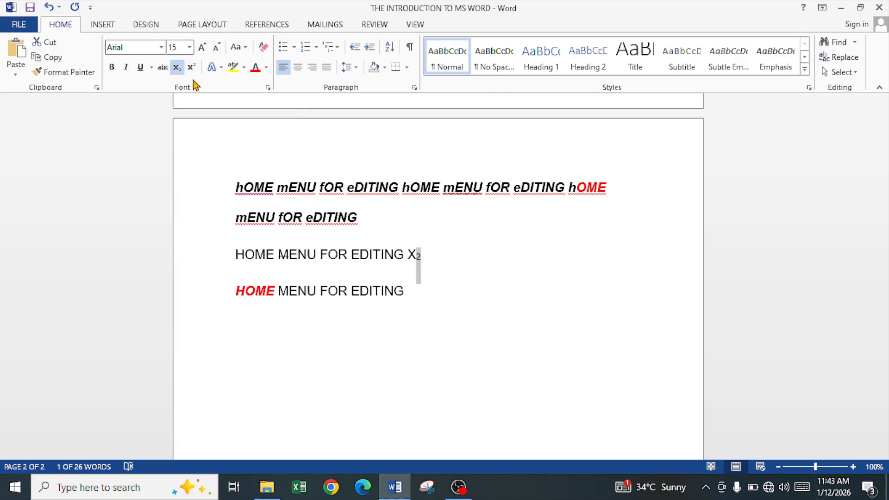
left_click(191, 69)
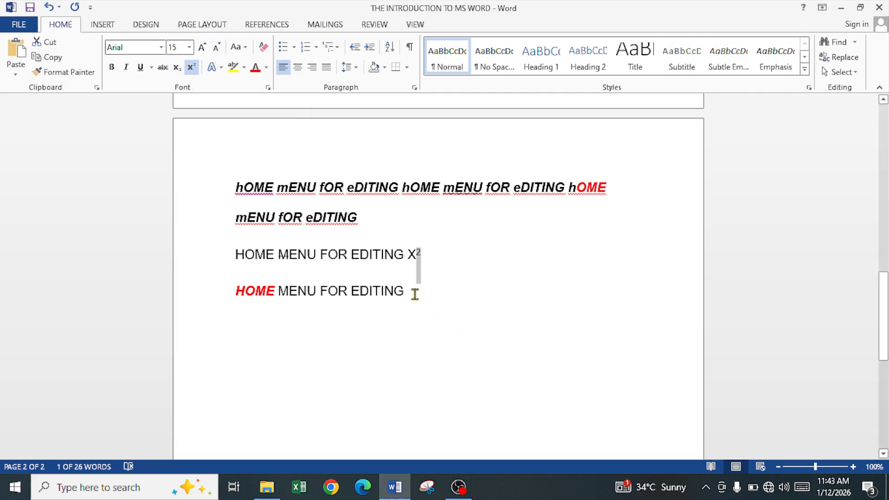
Add 'Y2' at the end of the last line and make the 2 subscript.
left_click(418, 298)
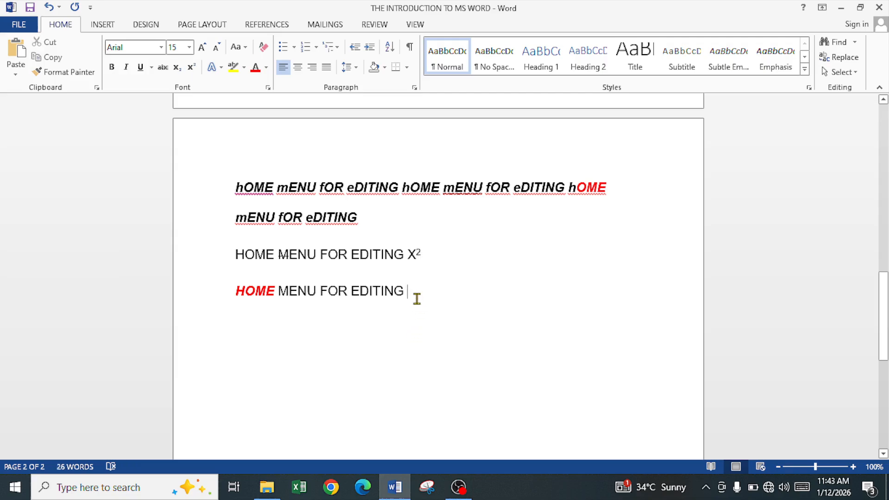
type("y")
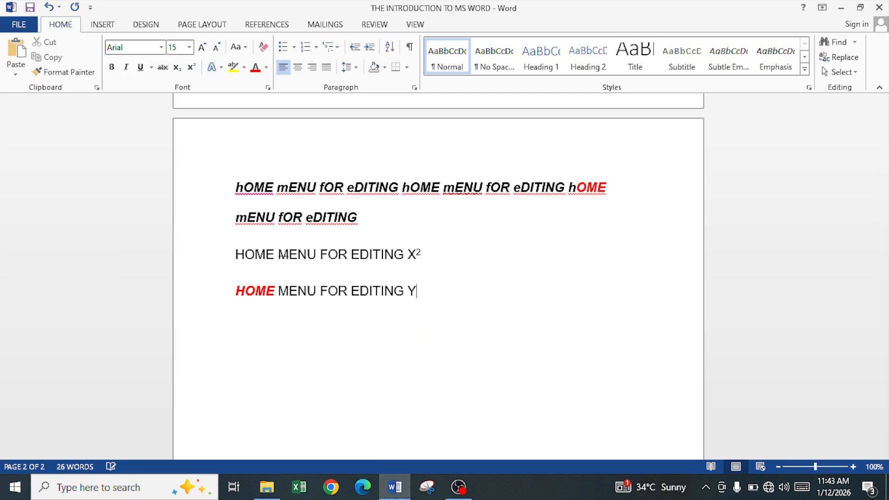
key("shift+Left")
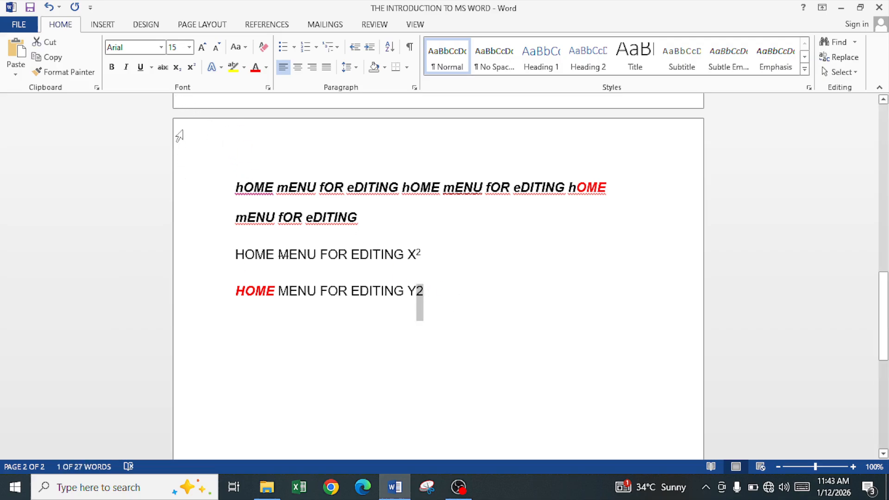
left_click(177, 74)
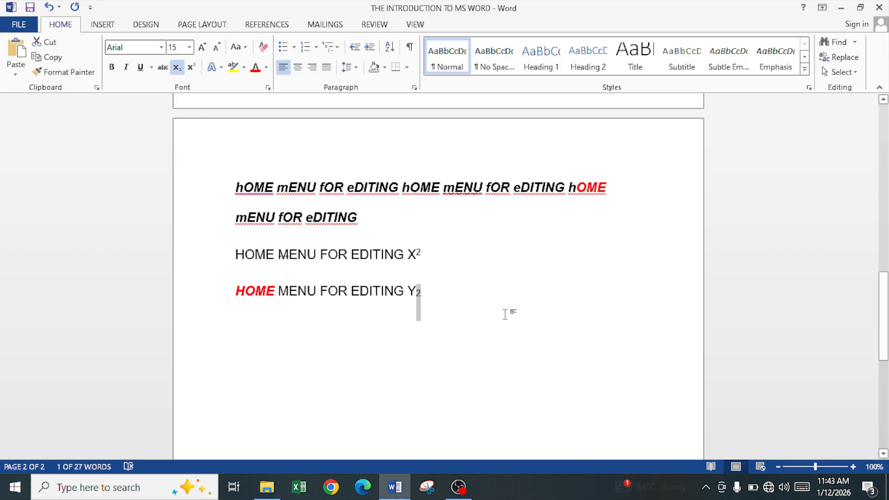
left_click(467, 310)
key("Return")
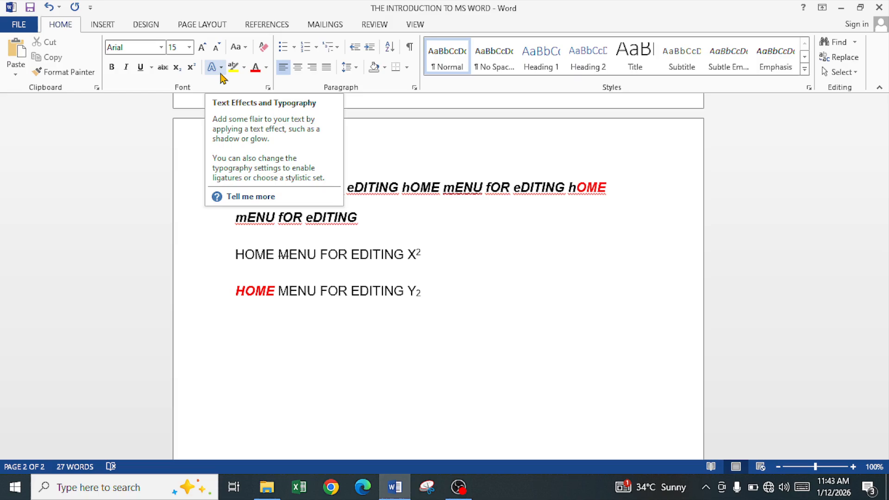
Apply a blue text effect from the Text Effects gallery to 'HOME' in the third line.
left_click_drag(234, 254, 271, 257)
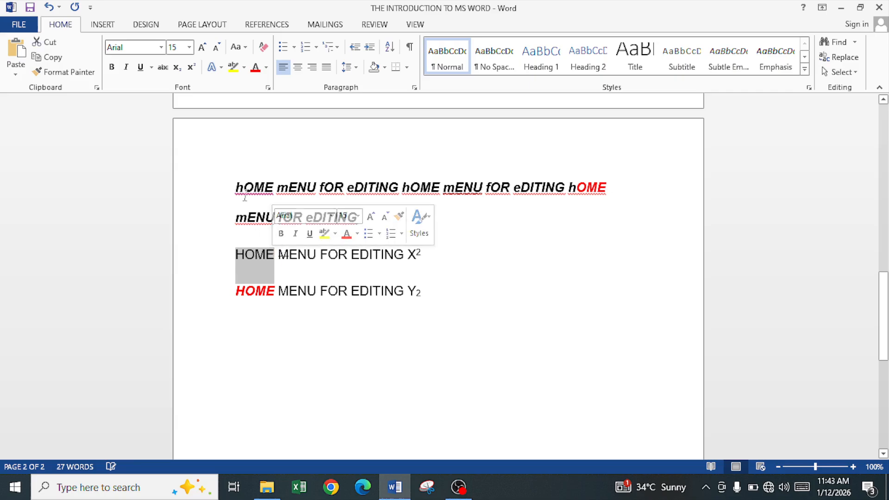
left_click(222, 74)
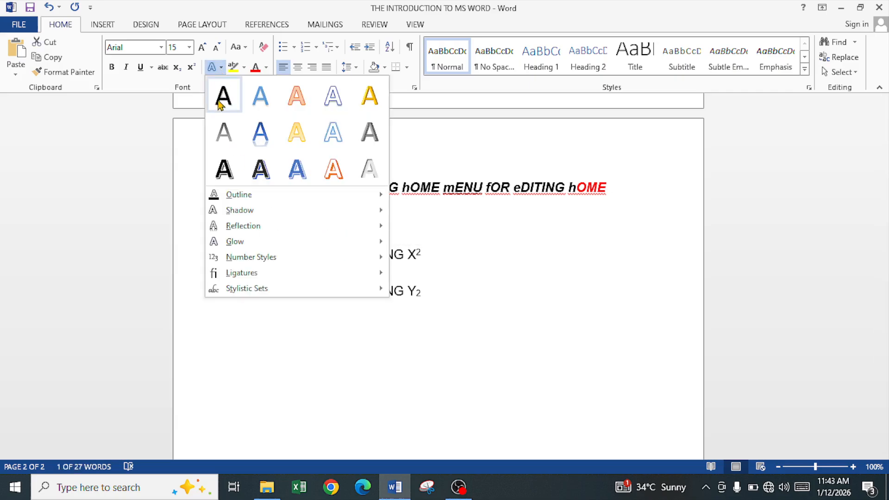
left_click(221, 107)
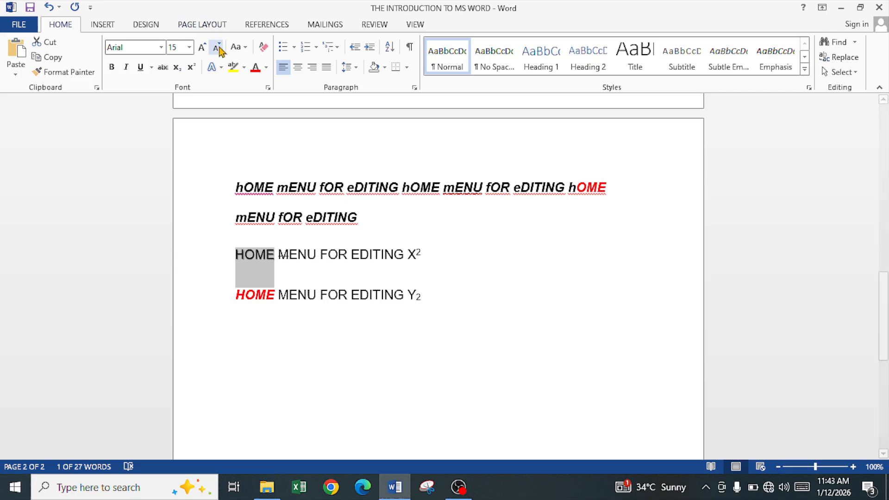
left_click(215, 67)
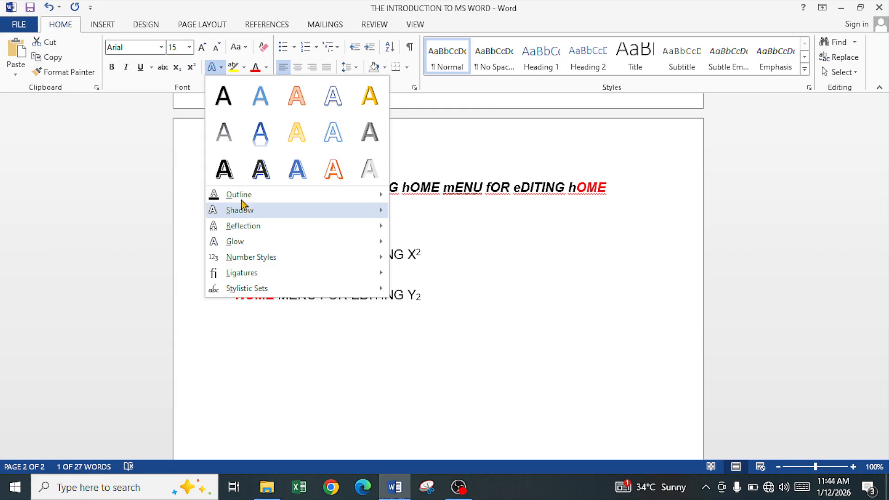
mouse_move(293, 209)
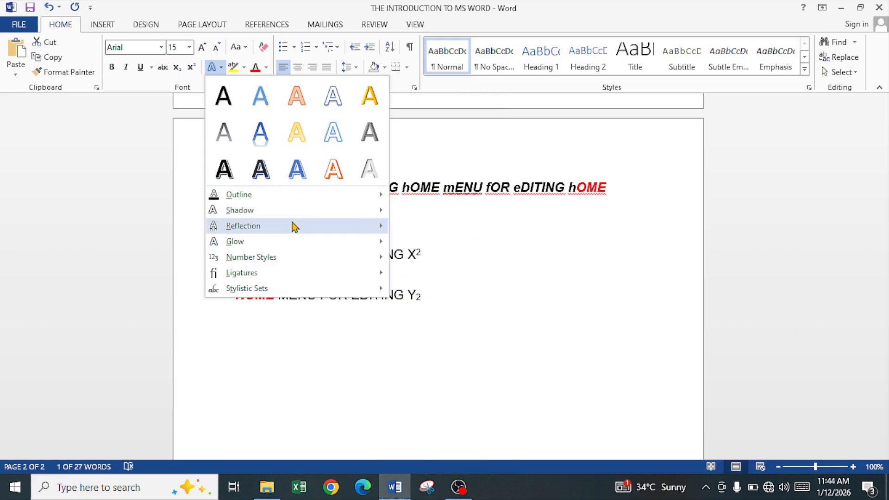
mouse_move(291, 233)
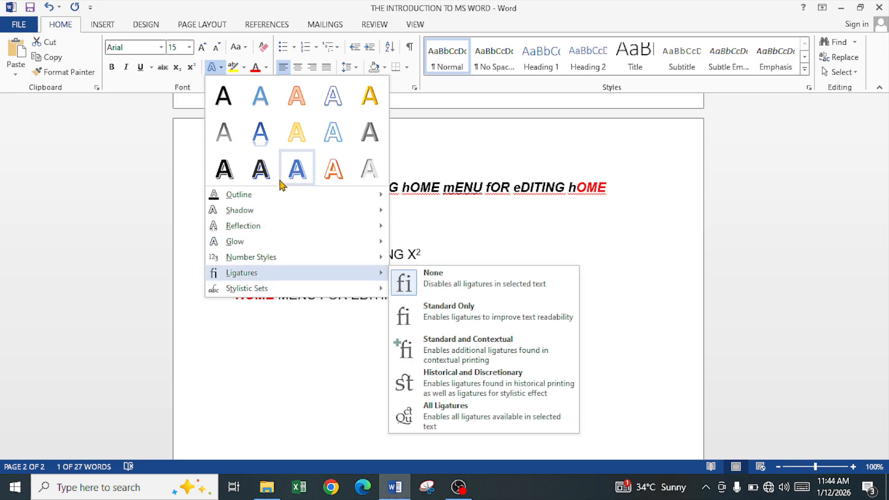
key("Escape")
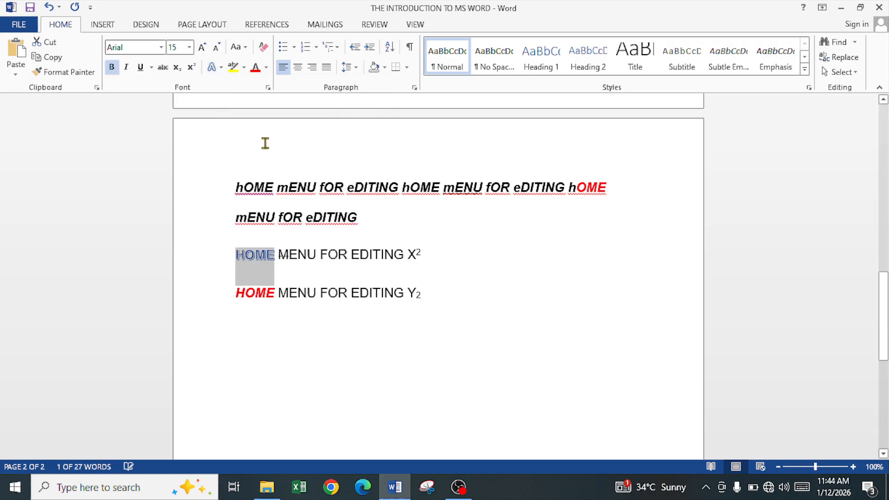
Grow the font size of the selected 'HOME' to 26.
left_click(200, 52)
left_click(200, 52)
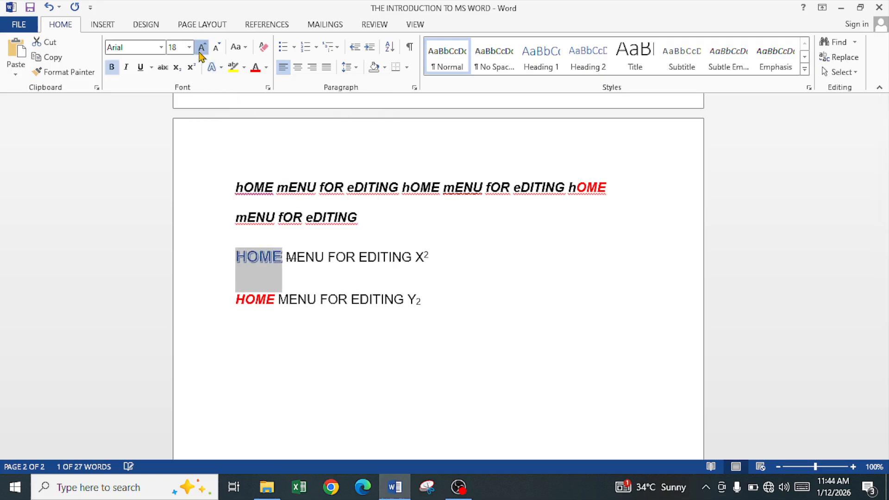
left_click(200, 52)
left_click(200, 52)
left_click(200, 52)
left_click(200, 51)
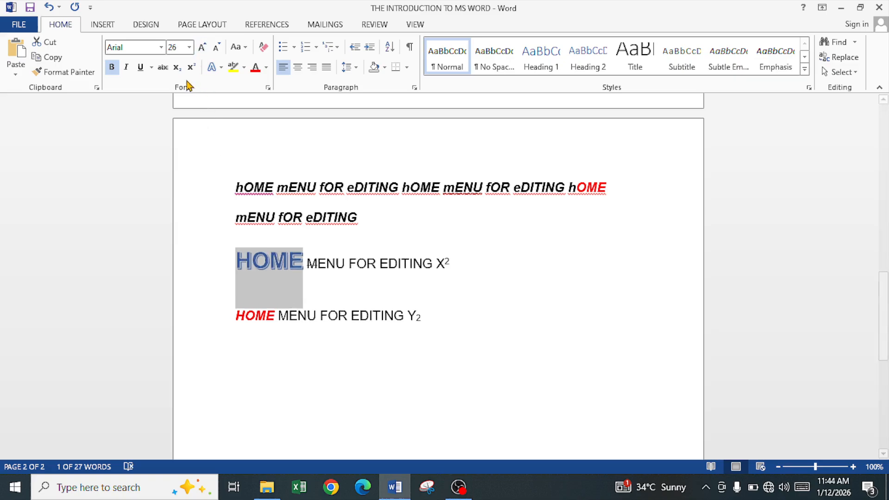
left_click(222, 68)
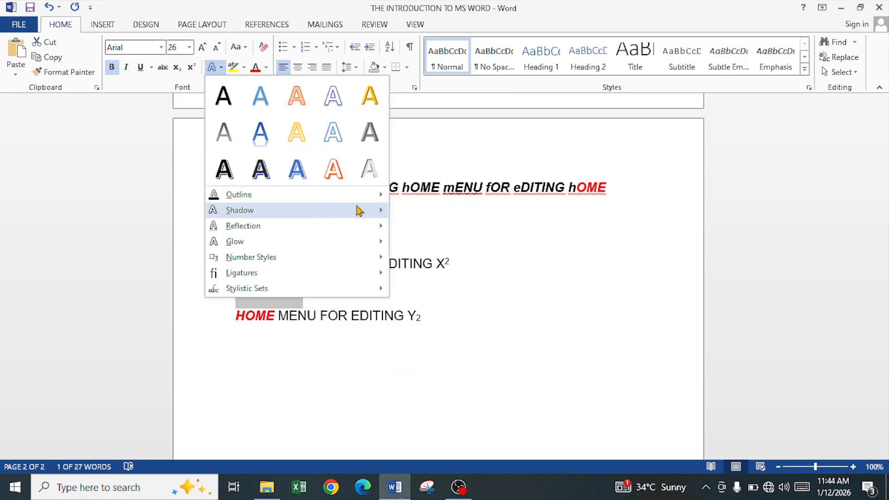
mouse_move(368, 203)
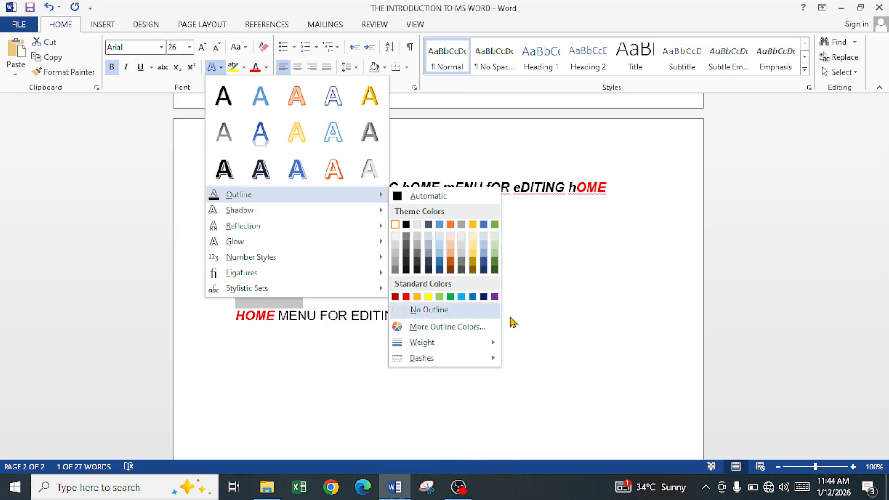
left_click(542, 296)
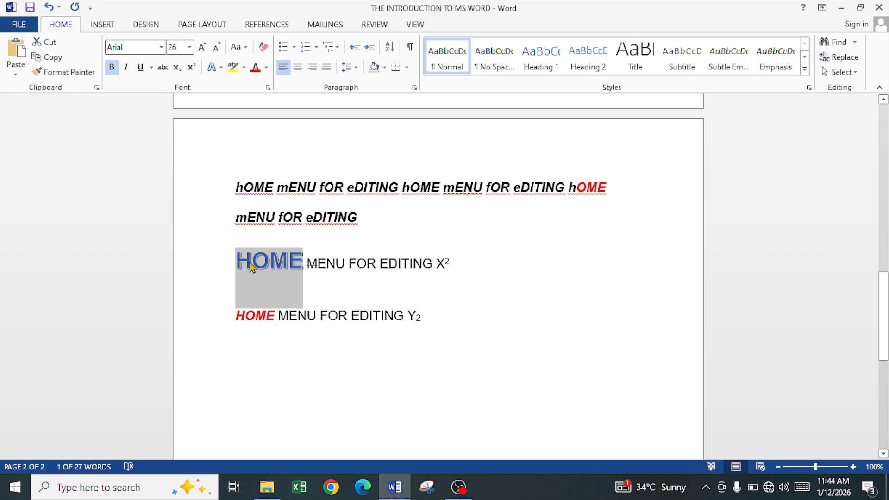
Set the outline weight of the text effect on 'HOME' in the third line to 2¼ pt.
scroll(254, 277, "up", 6, "ctrl")
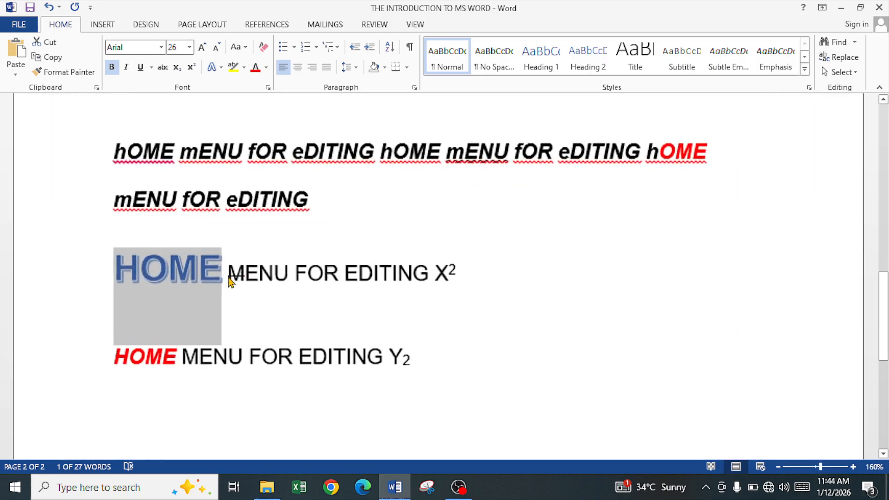
left_click(212, 285)
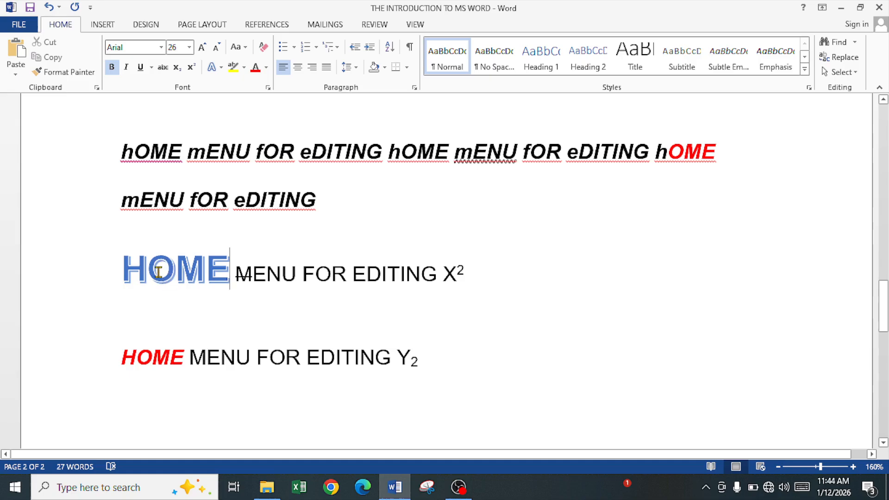
scroll(158, 273, "down", 2, "ctrl")
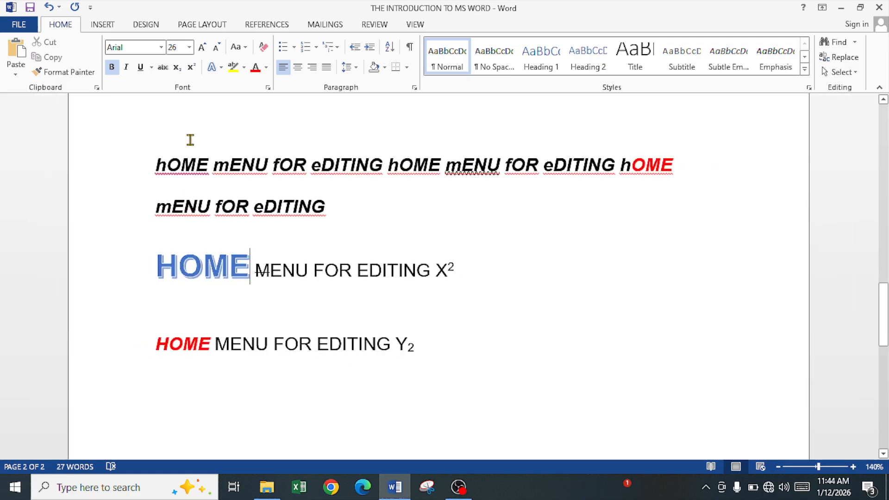
left_click_drag(158, 266, 250, 268)
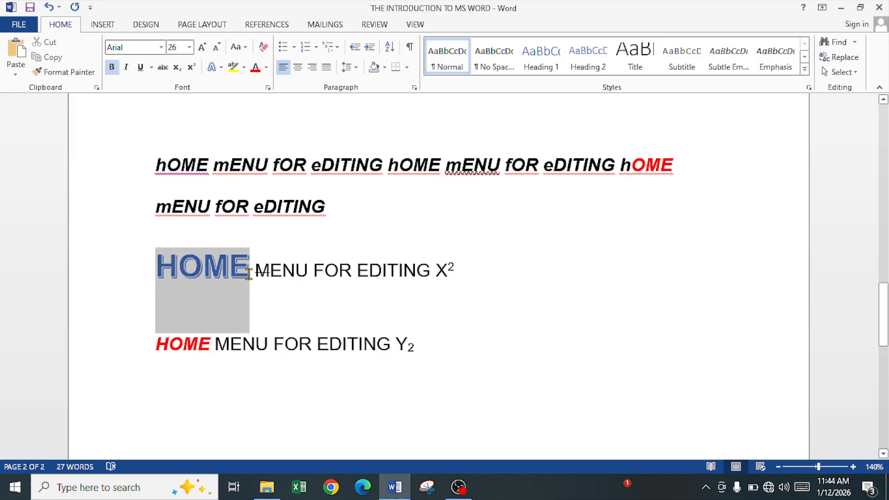
left_click(221, 67)
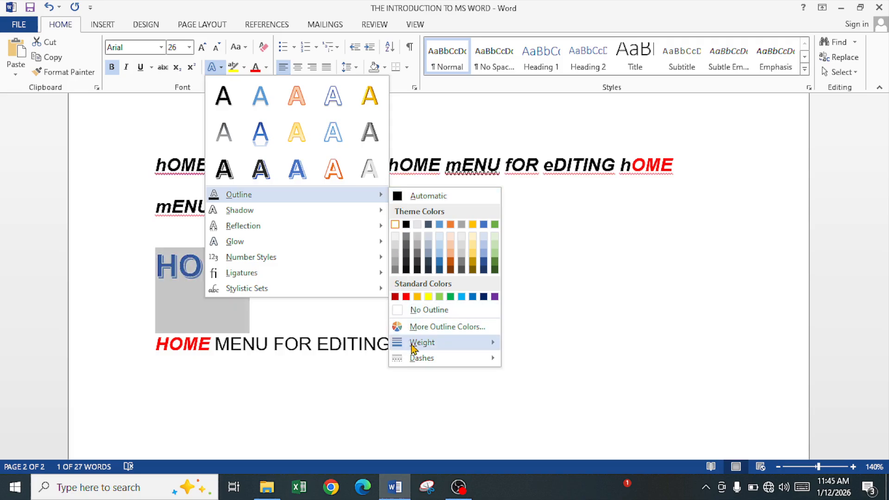
mouse_move(415, 347)
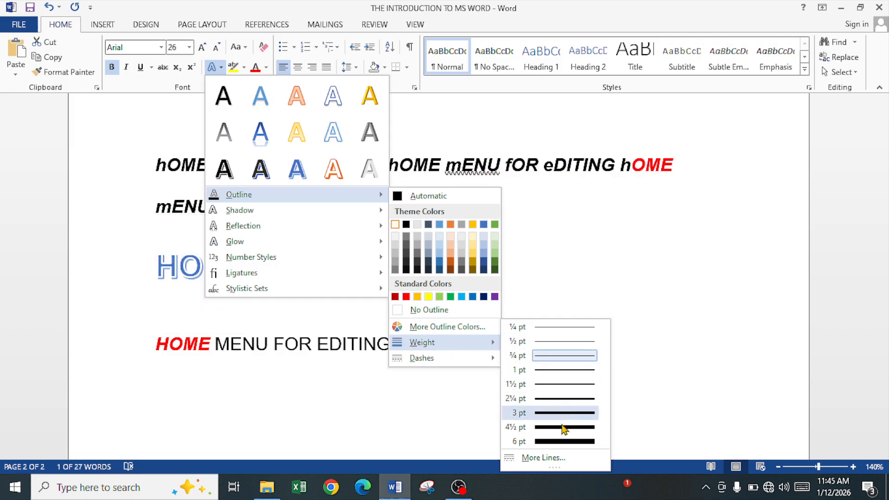
left_click(554, 399)
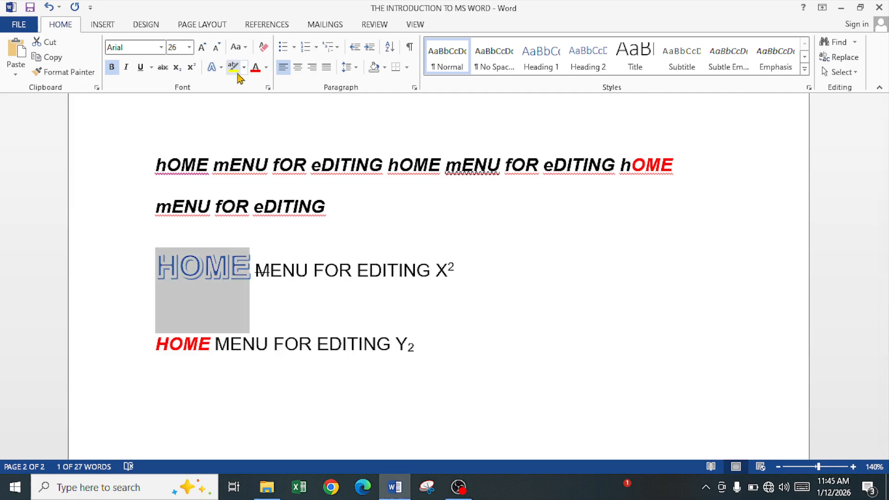
Change the outline colour of 'HOME' in the third line to red.
left_click(214, 67)
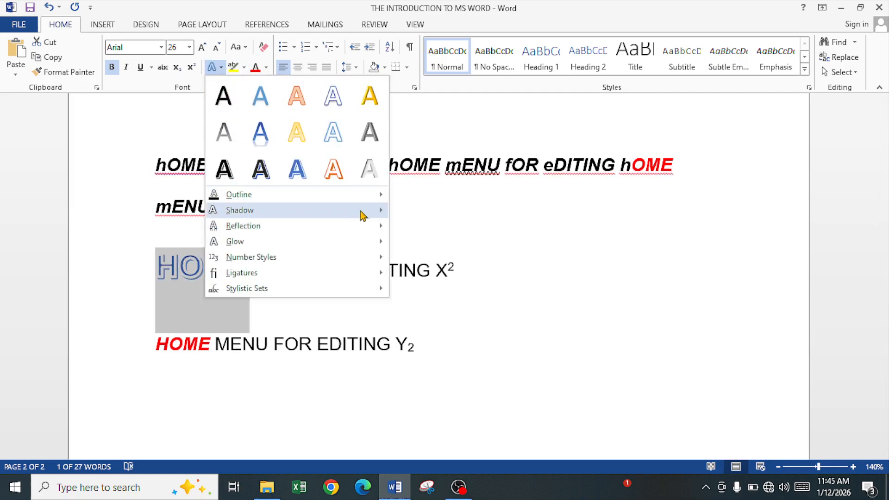
mouse_move(381, 193)
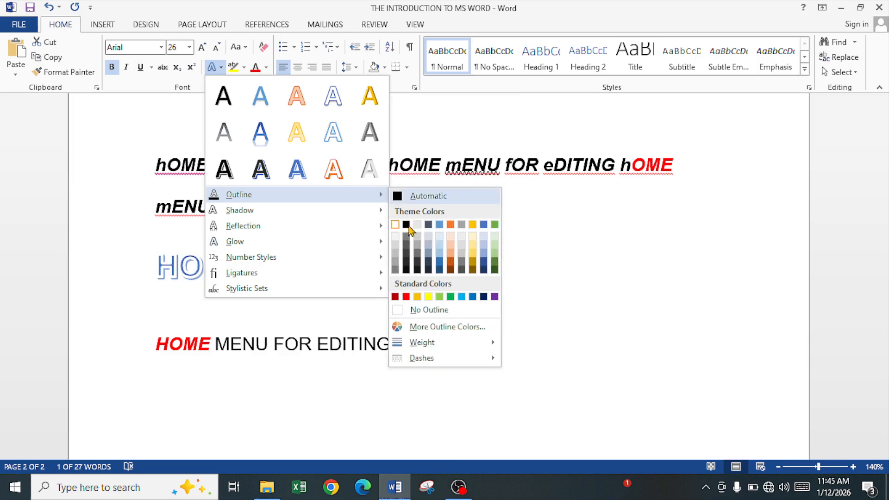
left_click(409, 299)
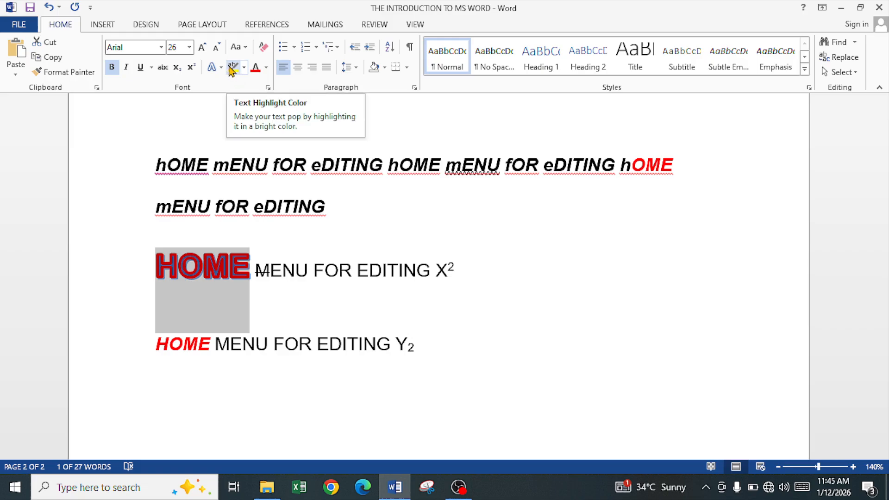
left_click(312, 290)
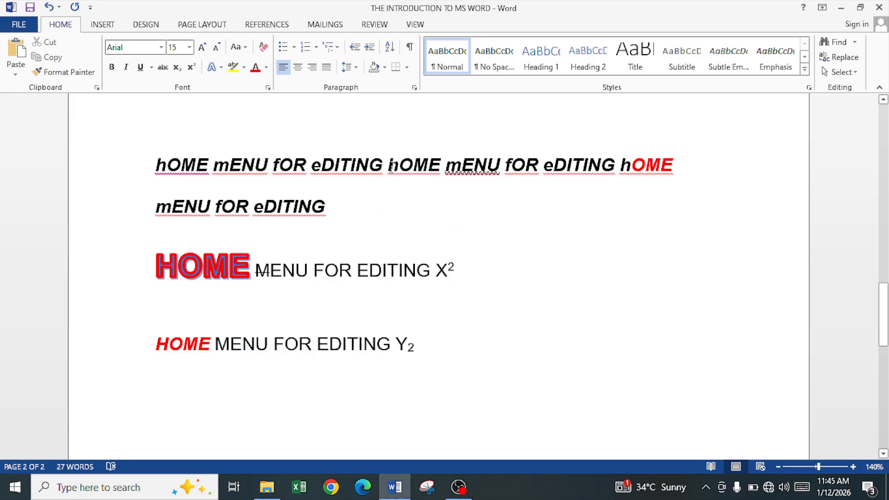
Highlight 'eDITING' in the first line with the yellow text highlight colour.
left_click_drag(315, 165, 385, 166)
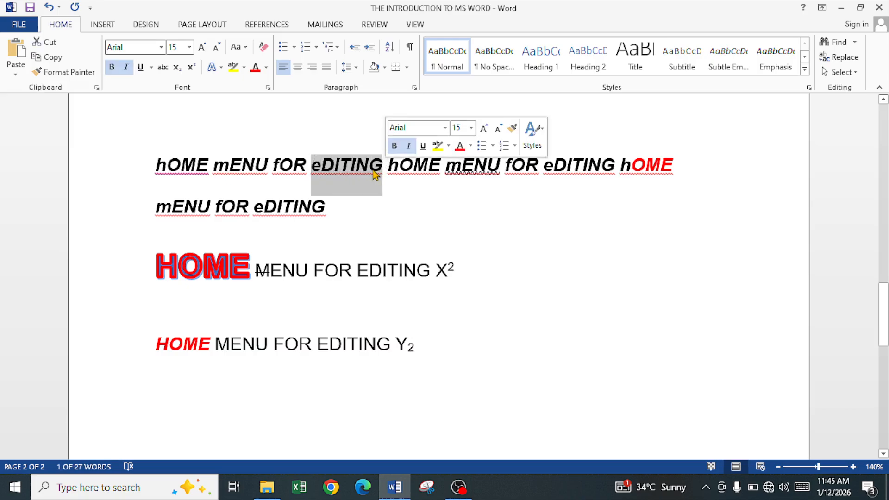
left_click(237, 69)
key("Right")
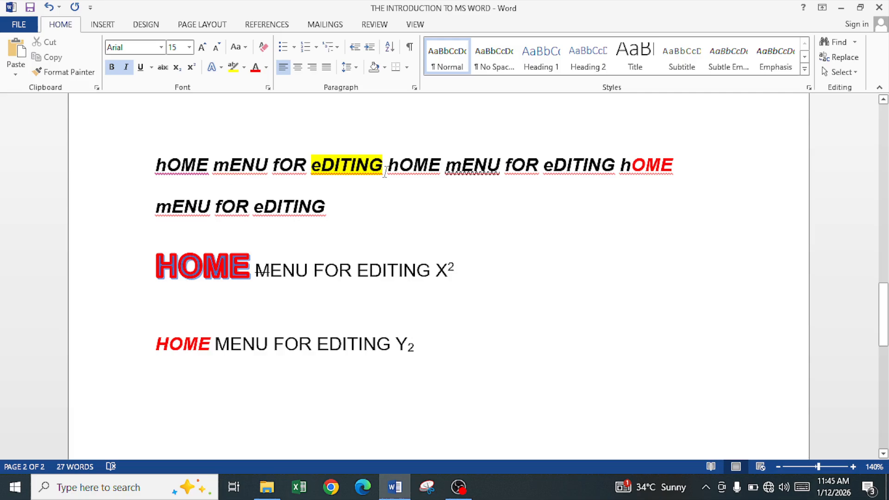
Highlight 'eDITING hOME' in the first line in violet.
left_click_drag(314, 163, 435, 164)
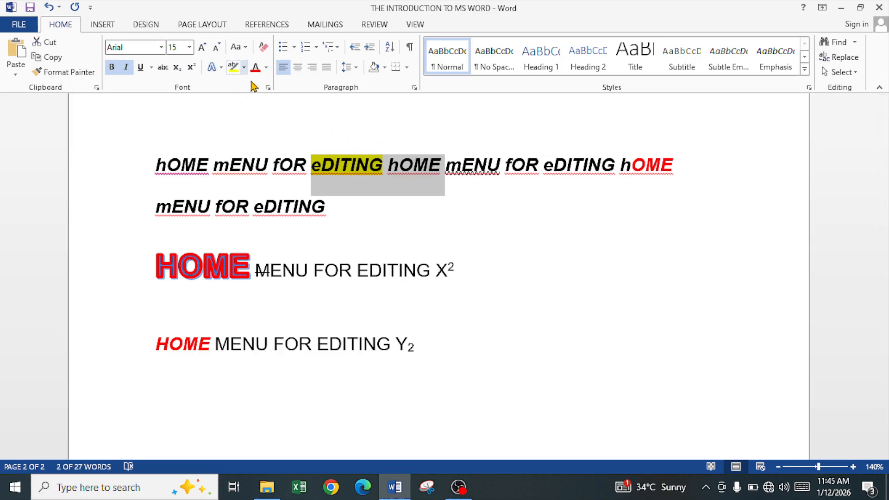
left_click(243, 69)
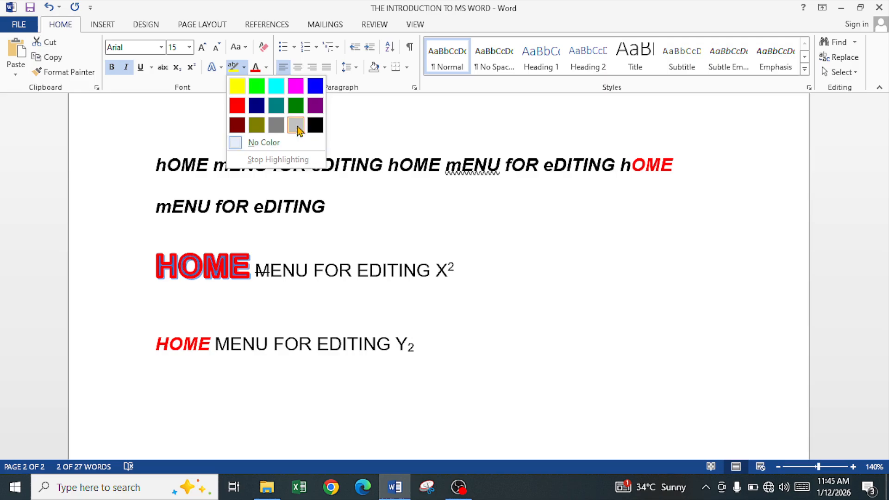
left_click(315, 105)
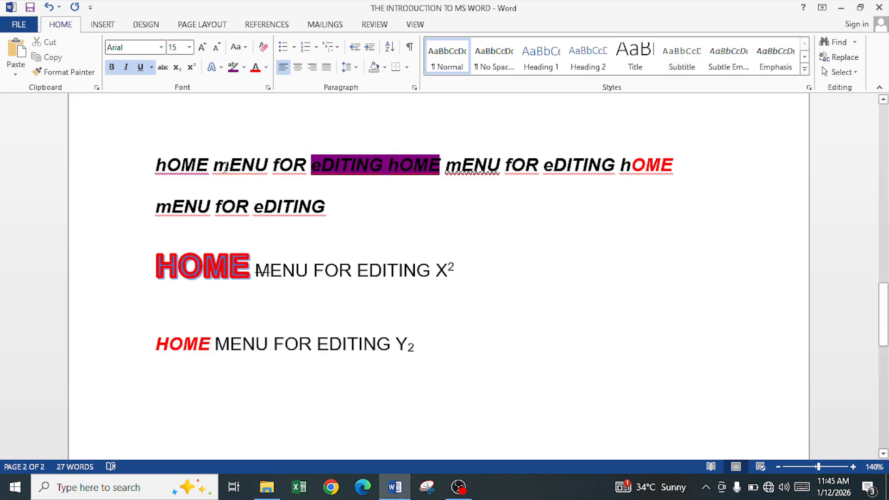
Colour the letters 'EN' of the first 'mENU' in the first line light blue.
left_click_drag(232, 165, 254, 166)
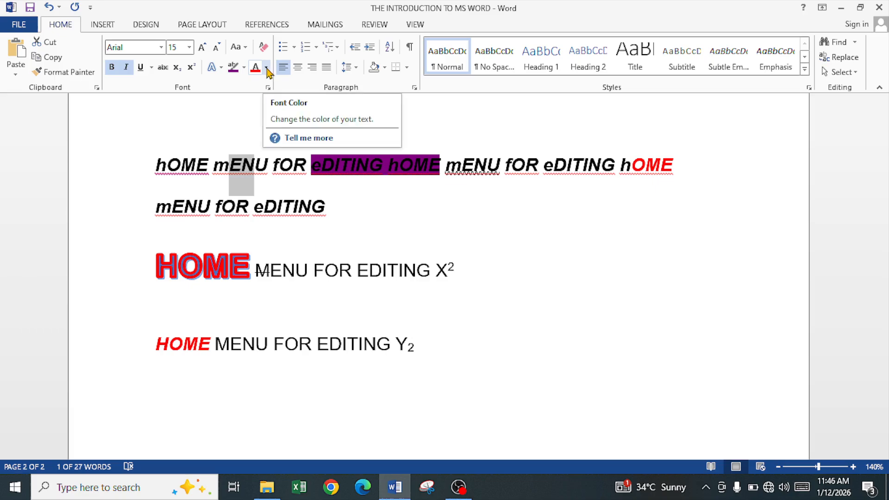
left_click(267, 68)
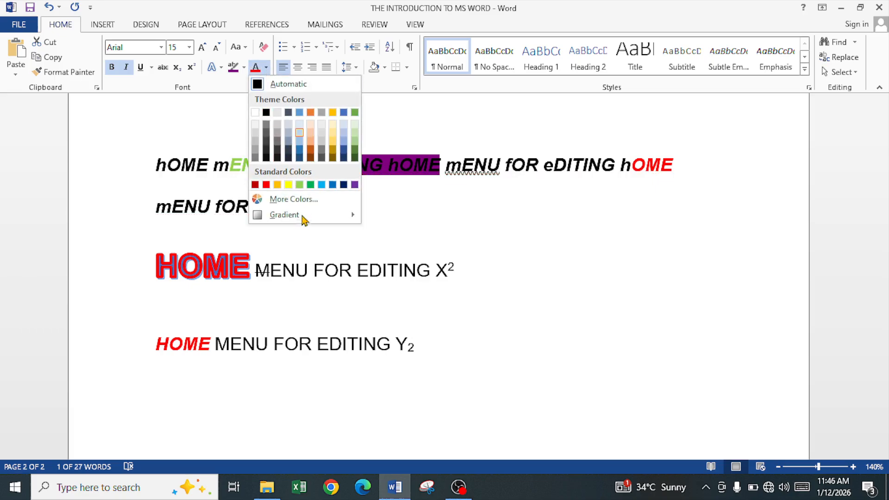
mouse_move(313, 218)
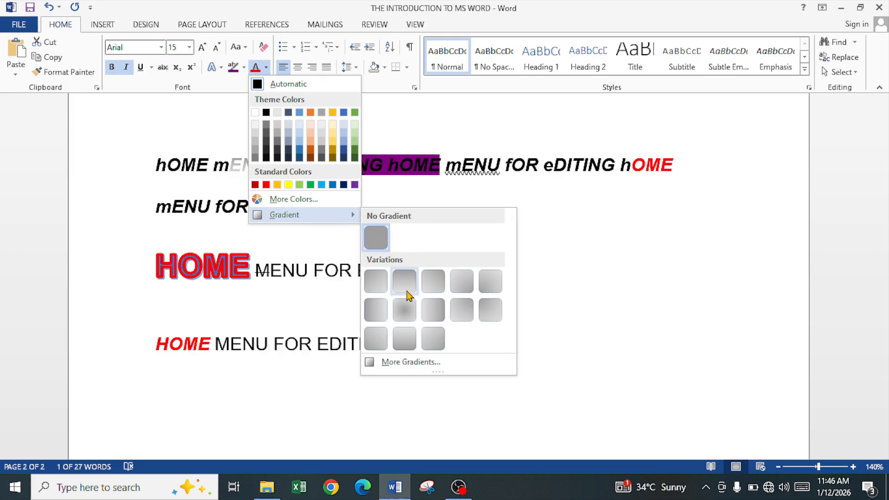
left_click(322, 184)
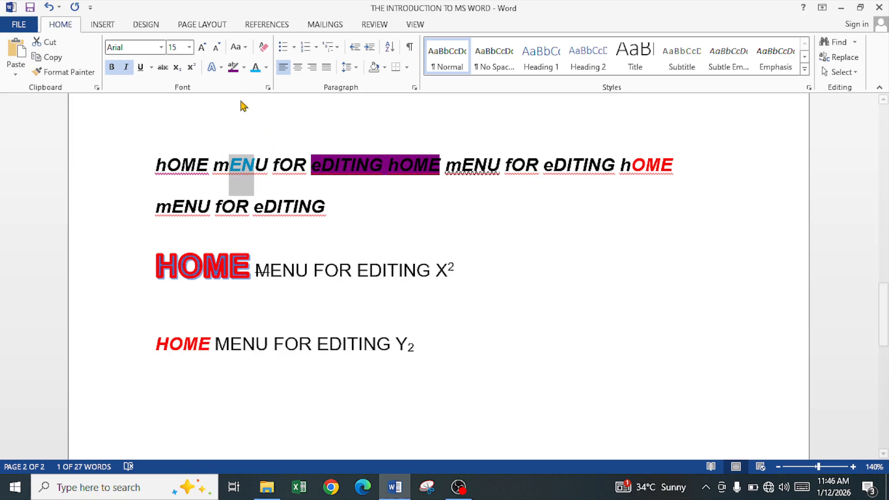
left_click(262, 220)
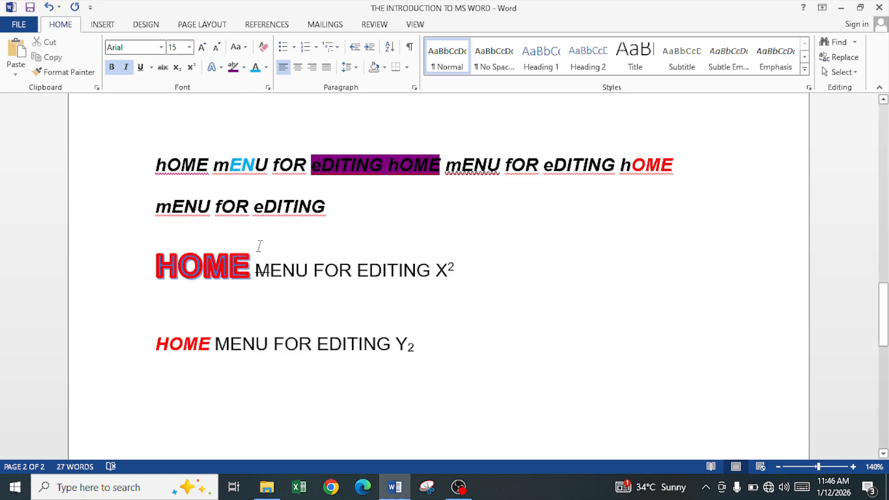
Start a new bulleted paragraph below the last line with subscript switched off.
left_click(460, 351)
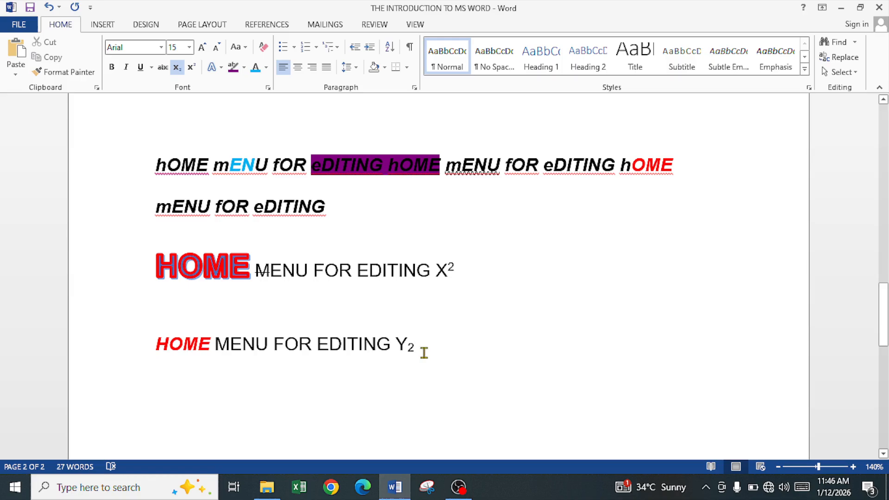
key("Return")
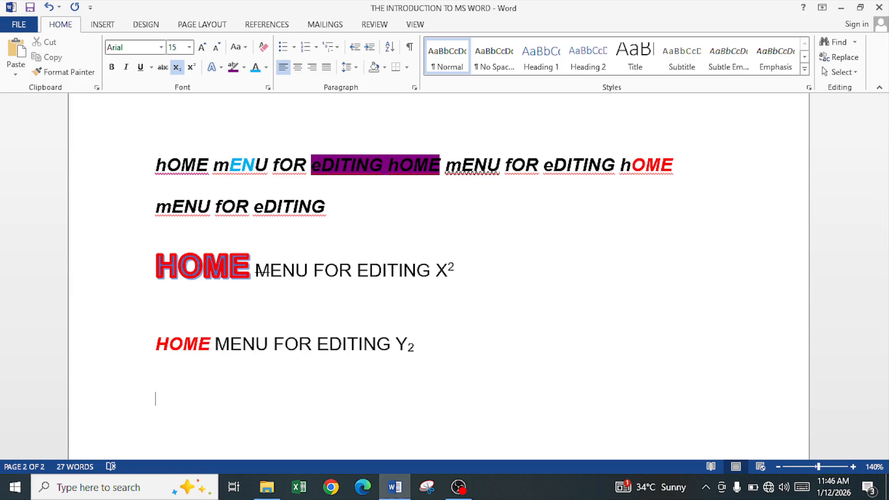
left_click(176, 67)
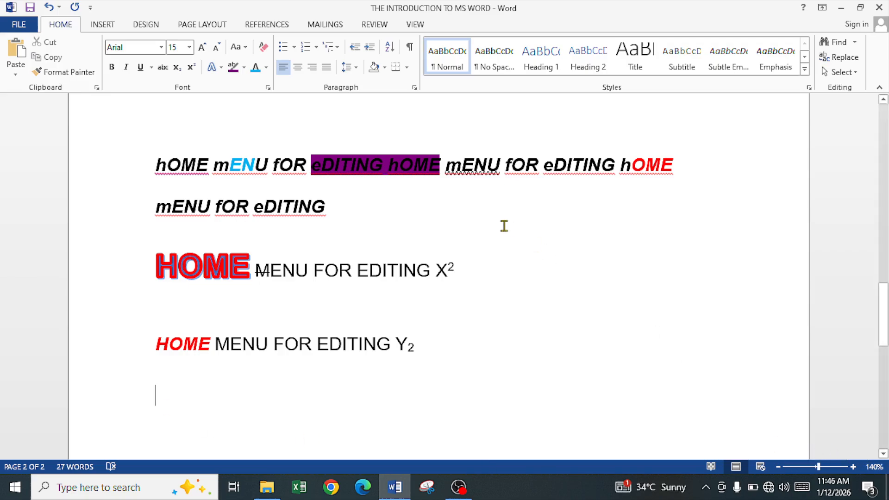
left_click(283, 47)
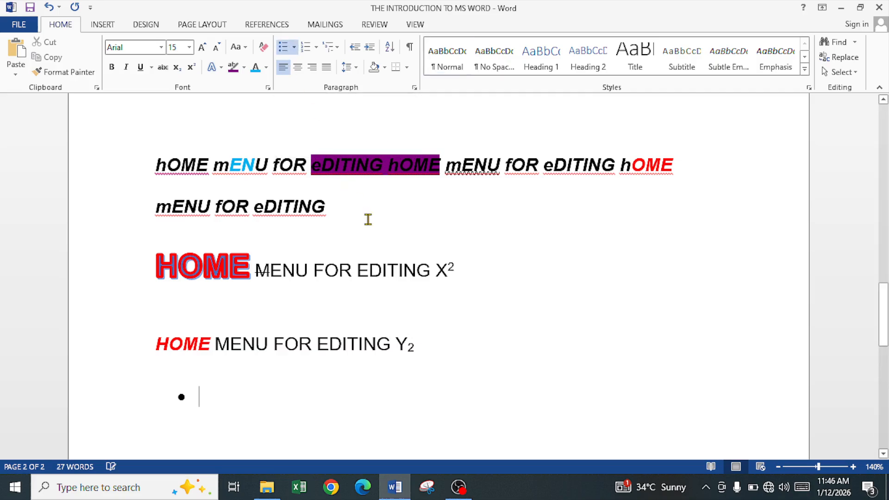
Enter SOAP and BISCUIT as two bullet items.
type("SOP")
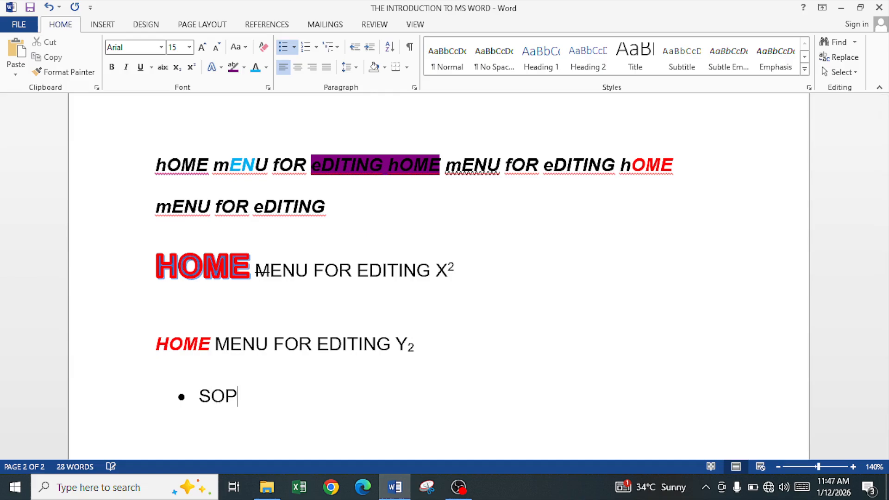
key("BackSpace")
type("AP")
key("Return")
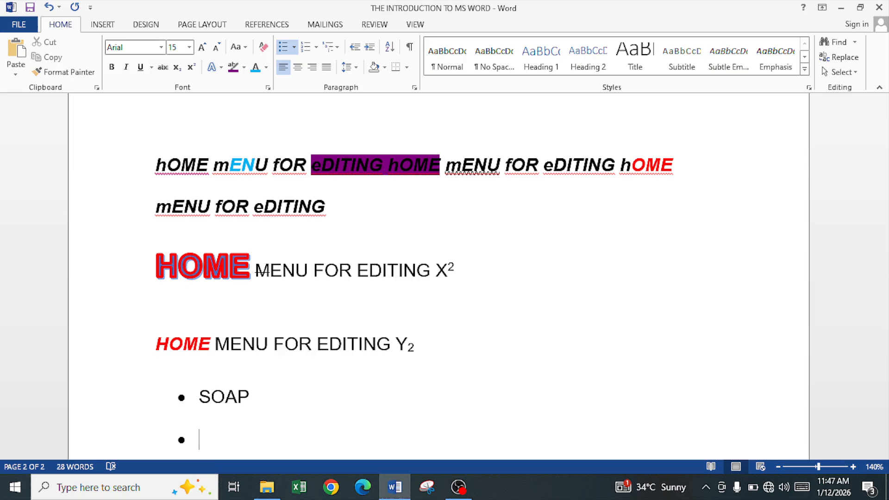
type("BISCUIT")
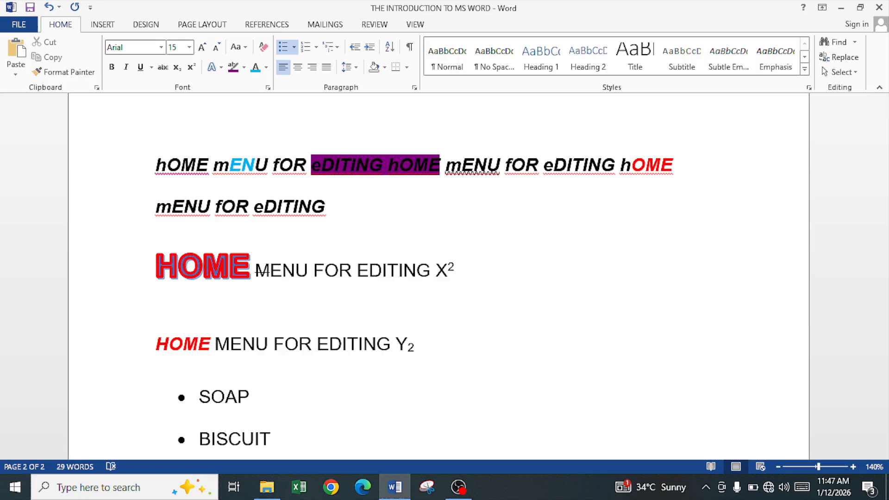
Browse the bullet library and list level options for the SOAP and BISCUIT items.
scroll(294, 292, "down", 3)
scroll(297, 291, "up", 1)
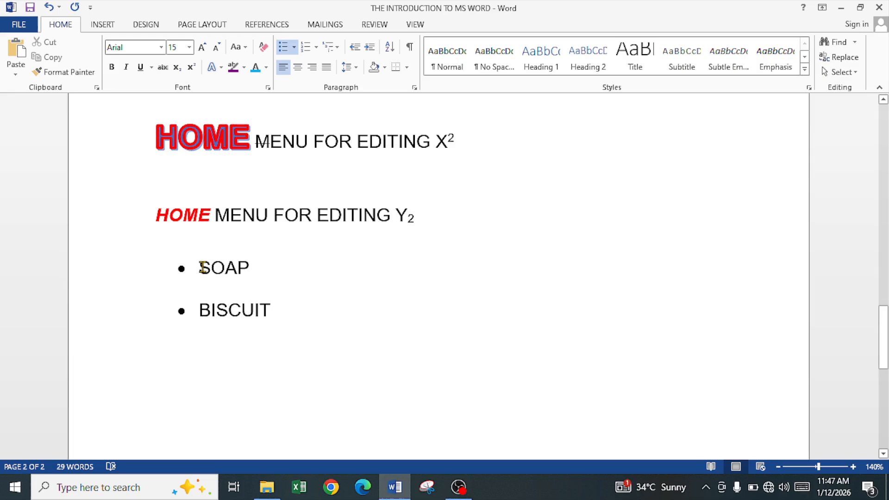
left_click_drag(196, 269, 270, 305)
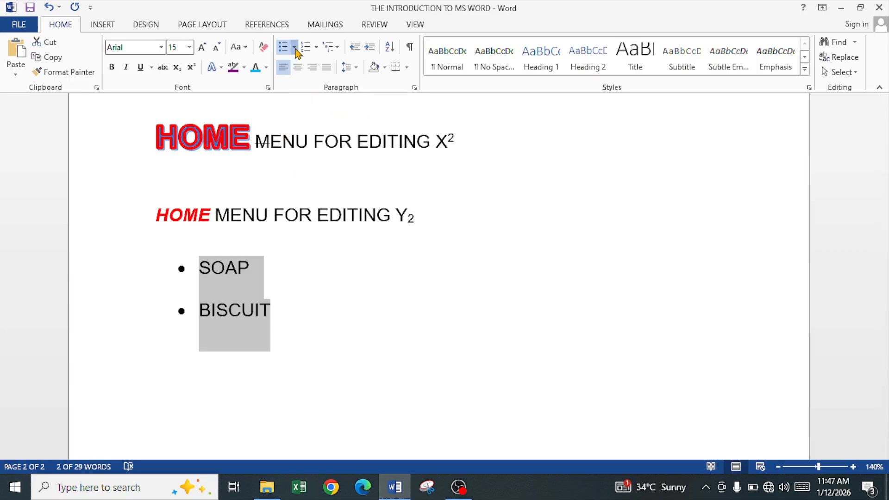
left_click(295, 48)
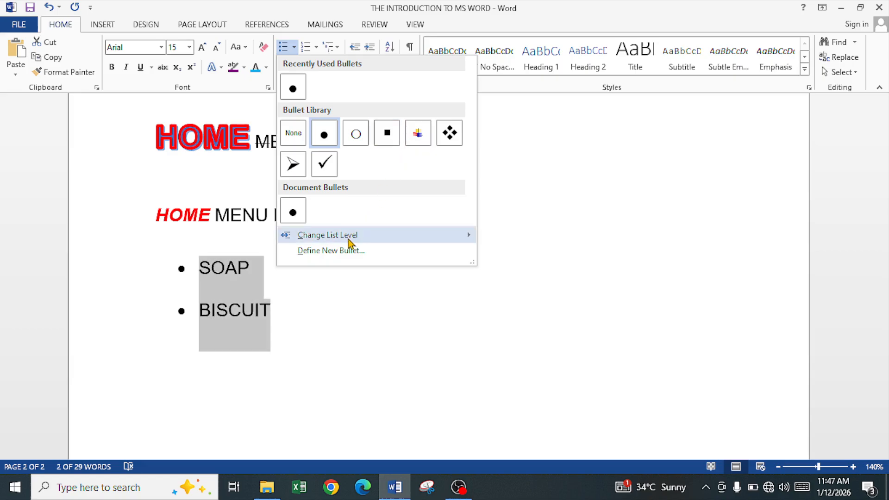
mouse_move(361, 238)
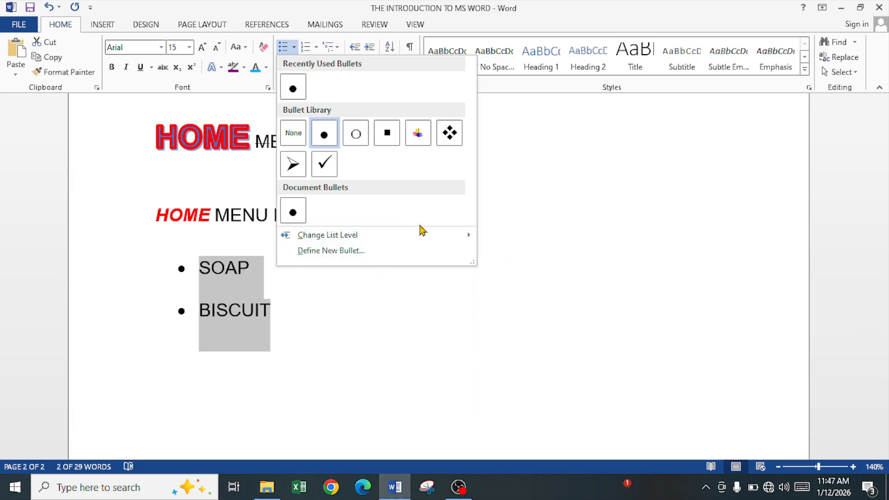
mouse_move(429, 239)
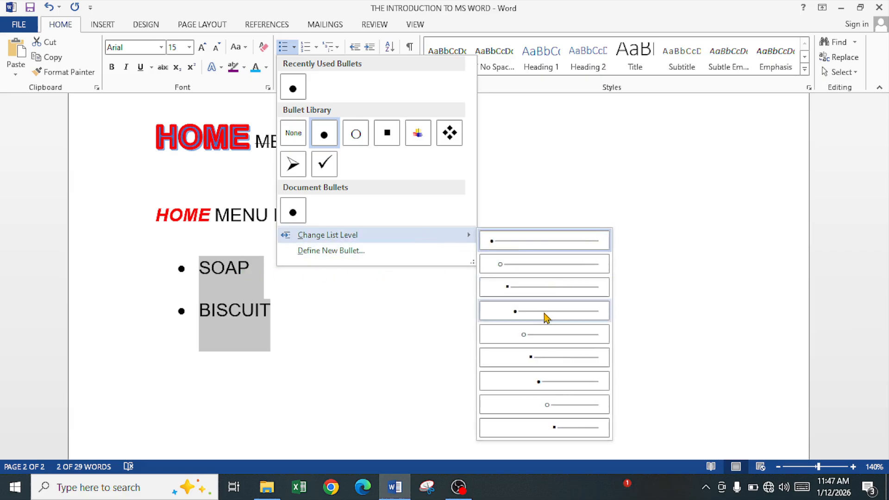
left_click(238, 276)
left_click(247, 268)
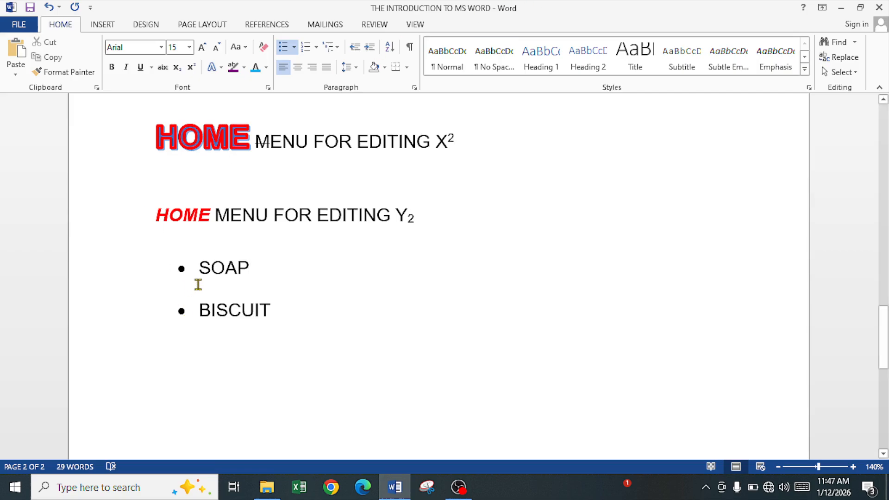
Select the SOAP and BISCUIT items and convert them from bullets to a numbered list.
left_click_drag(199, 267, 272, 307)
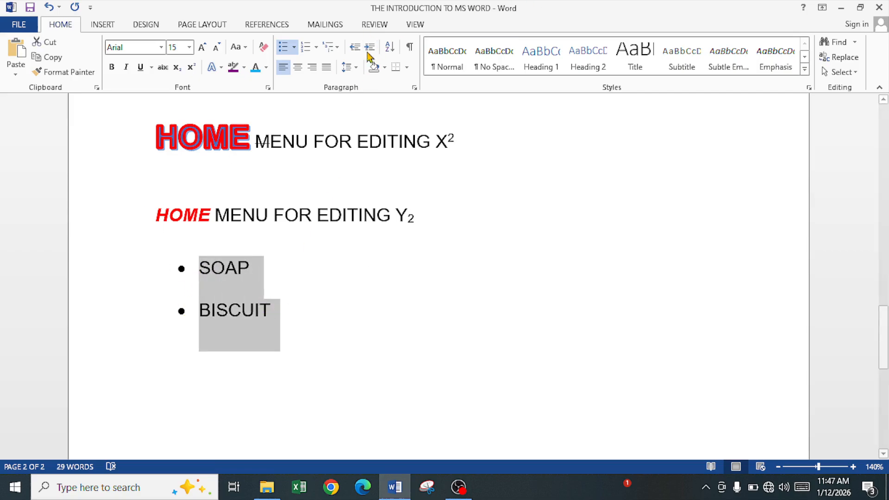
left_click(295, 48)
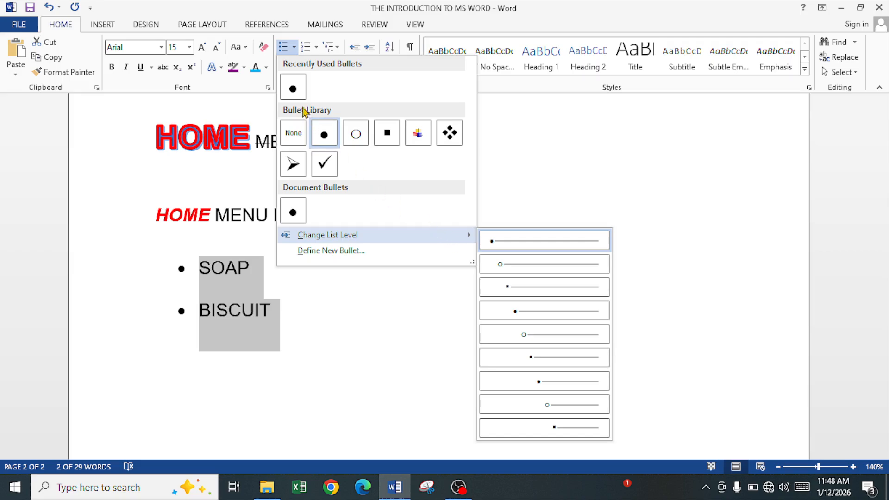
left_click(308, 48)
left_click(307, 48)
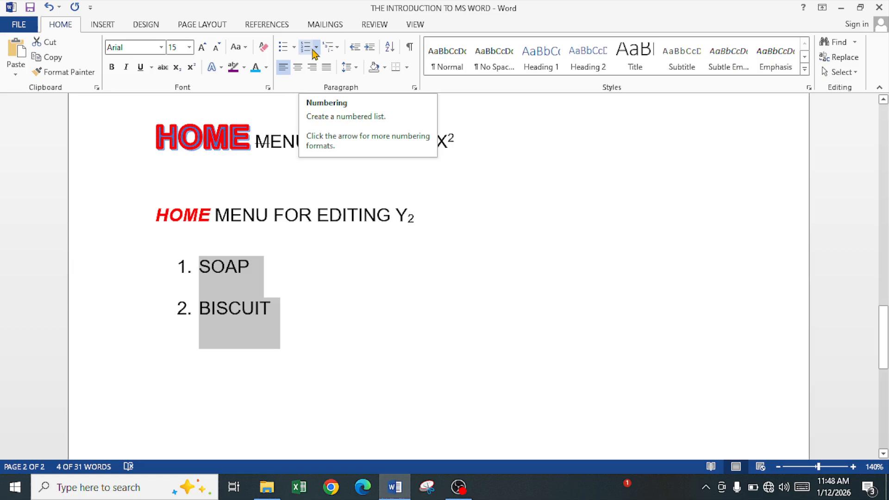
Set the numbering value of the SOAP and BISCUIT list to start at 10.
left_click(316, 50)
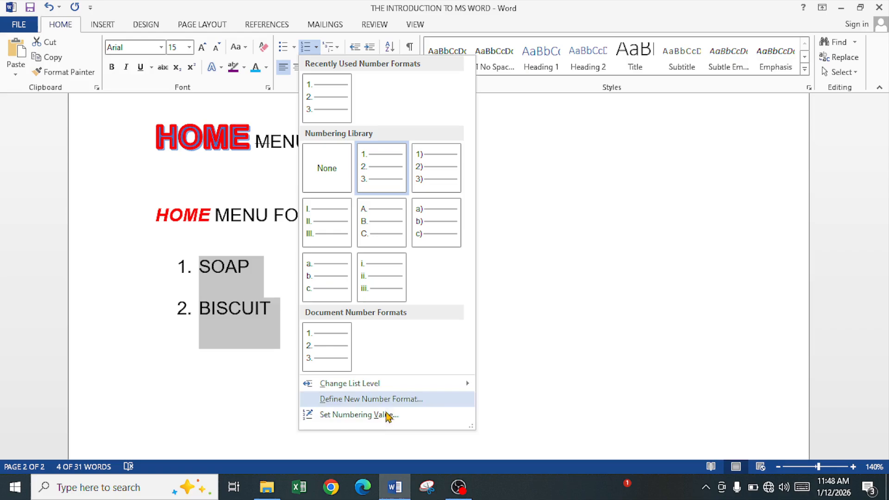
left_click(334, 415)
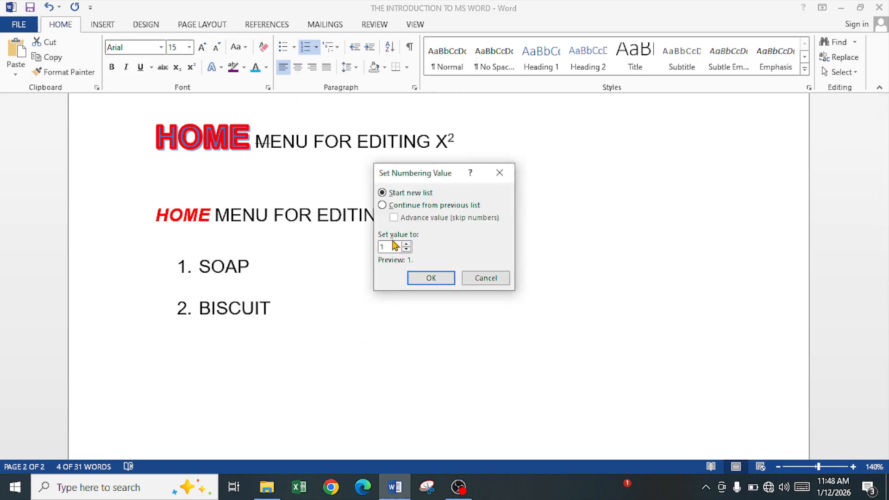
type("0")
left_click(426, 277)
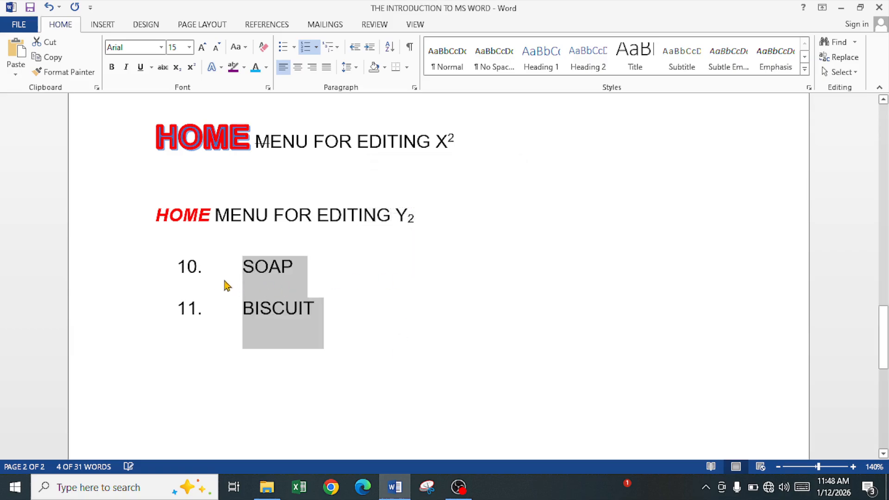
Browse the numbering library and multilevel list styles for the numbered items.
left_click(317, 47)
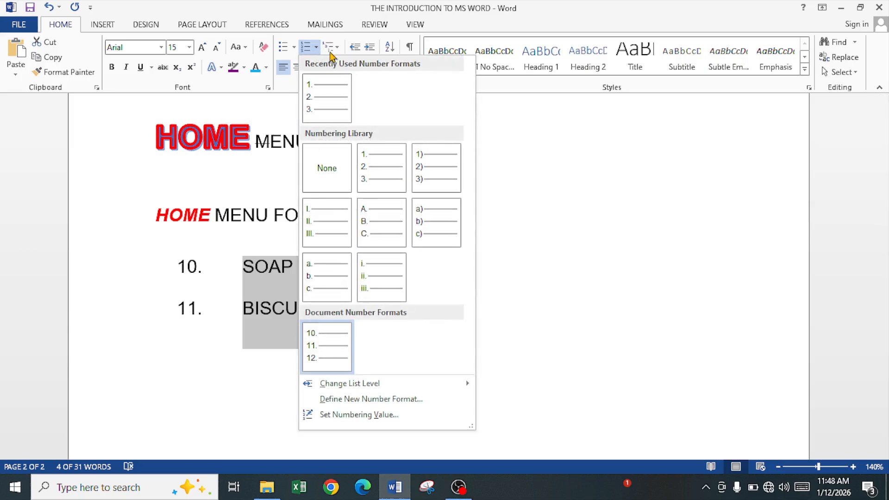
left_click(337, 47)
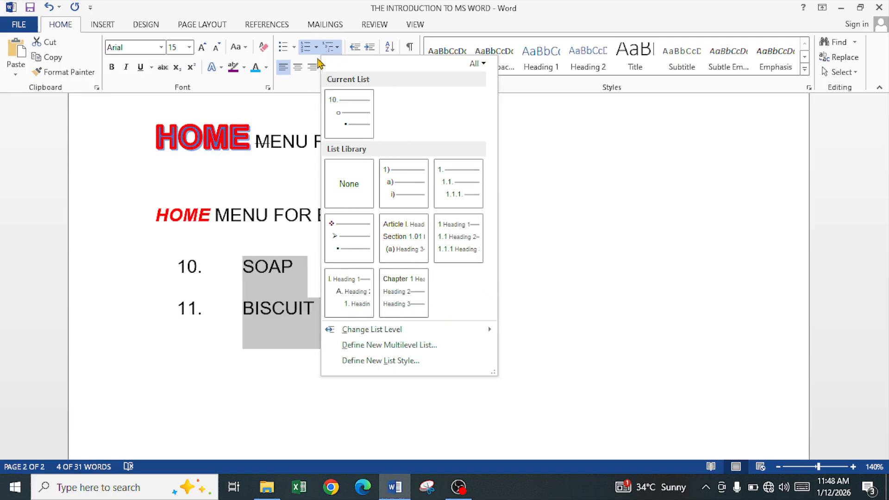
left_click(304, 85)
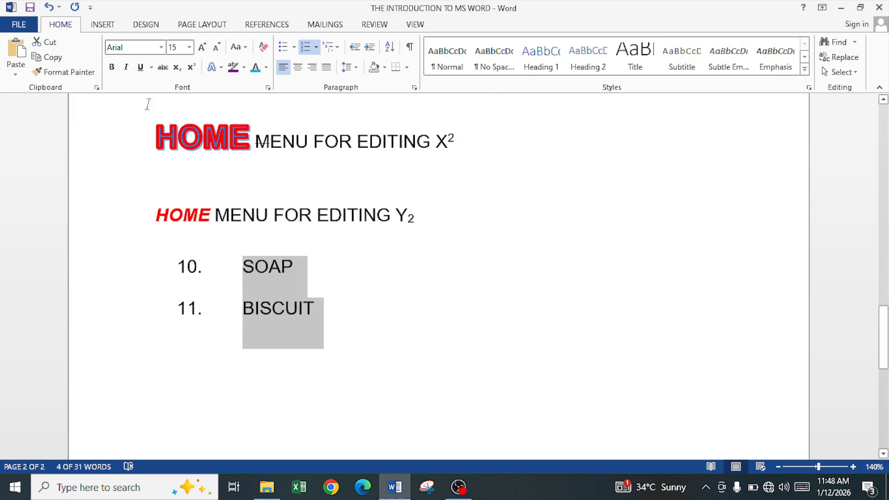
Increase and decrease the indent of the 'HOME MENU FOR EDITING Y2' line.
left_click(159, 136)
left_click(158, 215)
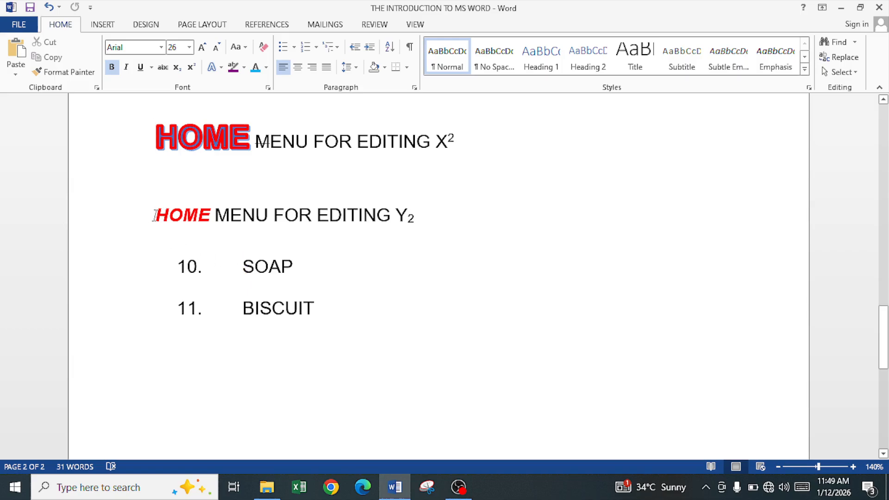
left_click(158, 214)
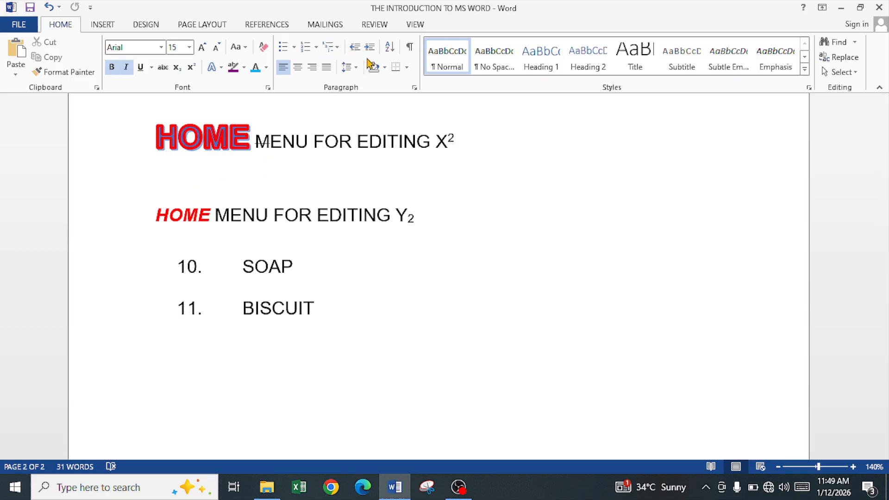
left_click(370, 48)
left_click(370, 50)
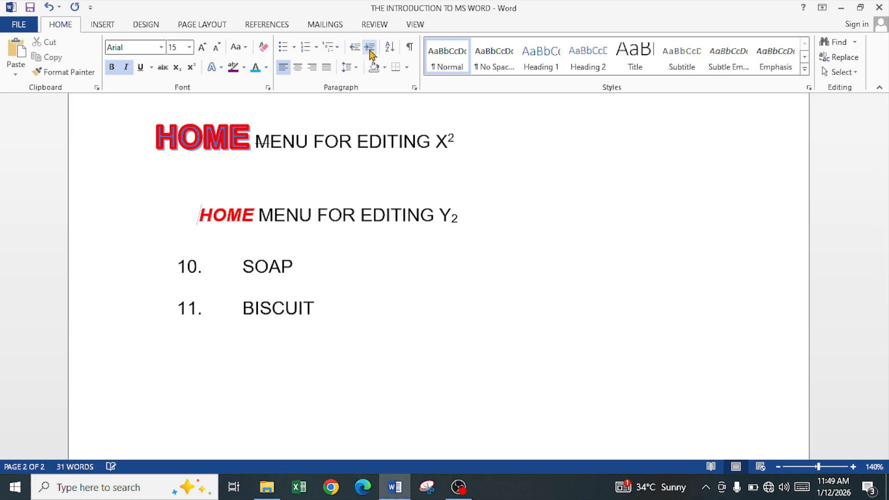
left_click(355, 48)
left_click(354, 48)
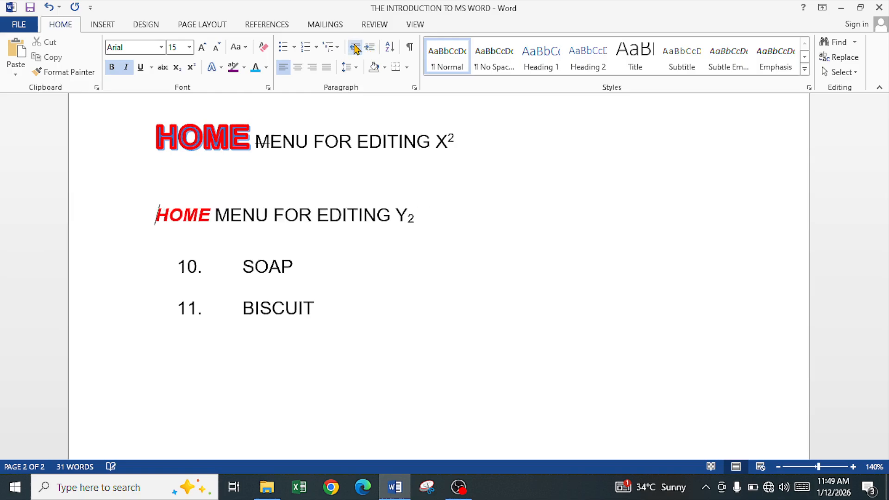
left_click(370, 48)
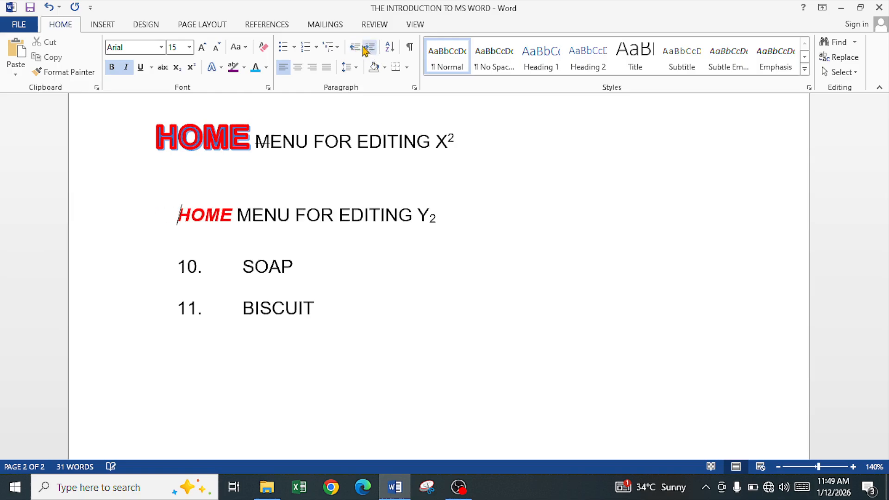
left_click(356, 48)
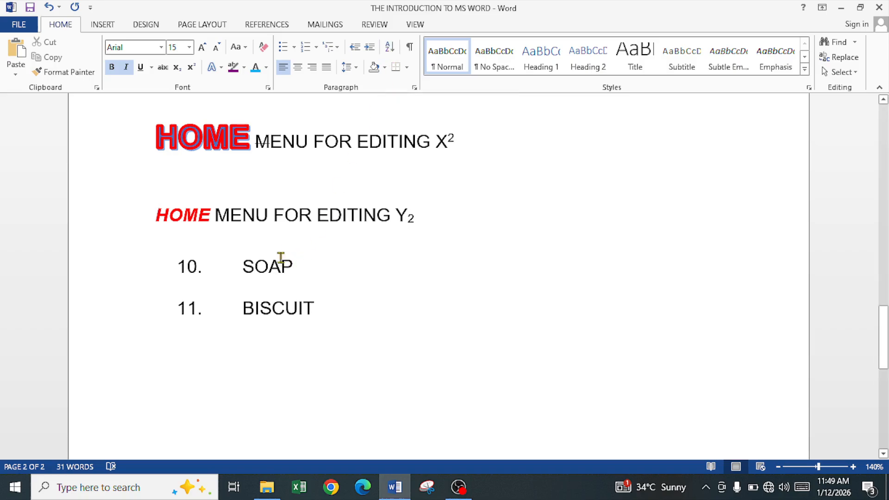
Delete the numbered SOAP and BISCUIT list and undo the deletion.
left_click(196, 180)
left_click_drag(322, 306, 154, 273)
key("Delete")
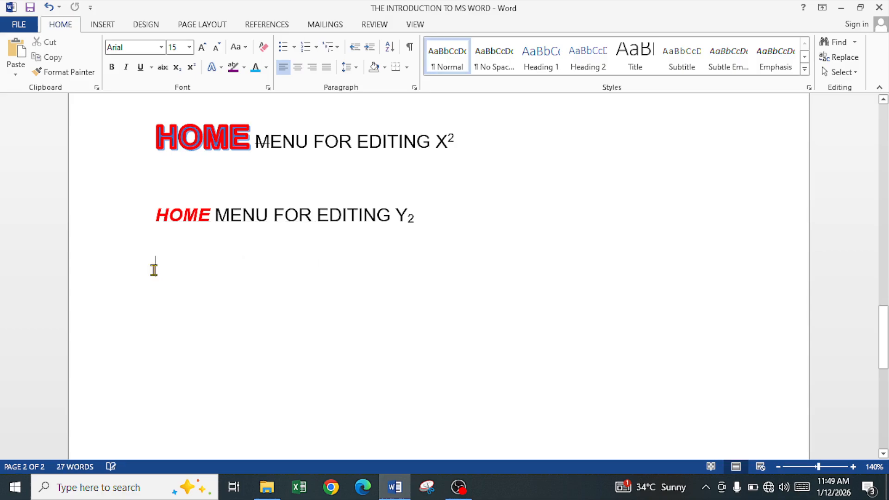
key("ctrl+z")
key("Right")
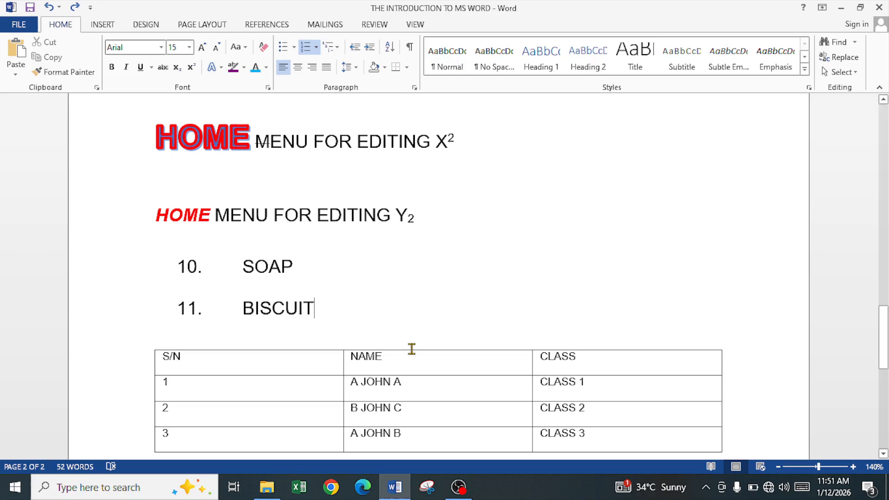
Sort the table's NAME and CLASS data rows by Column 2, text ascending, with no header row.
scroll(410, 345, "down", 3)
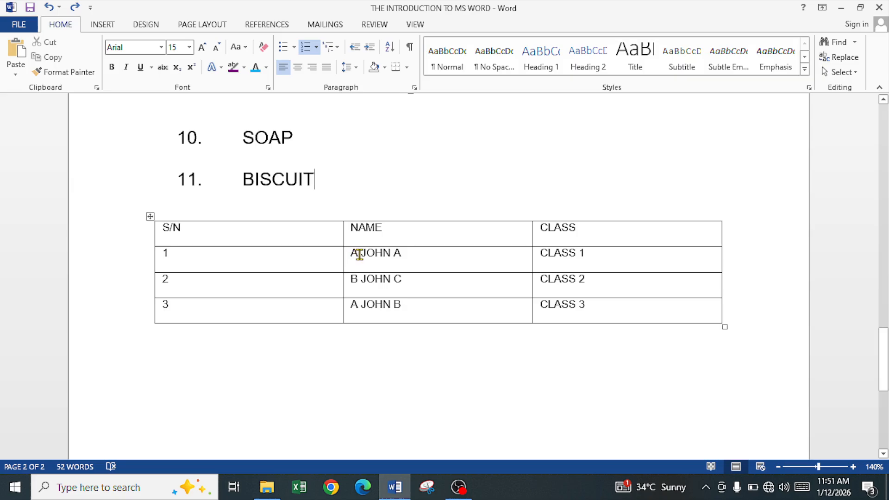
left_click_drag(360, 251, 560, 298)
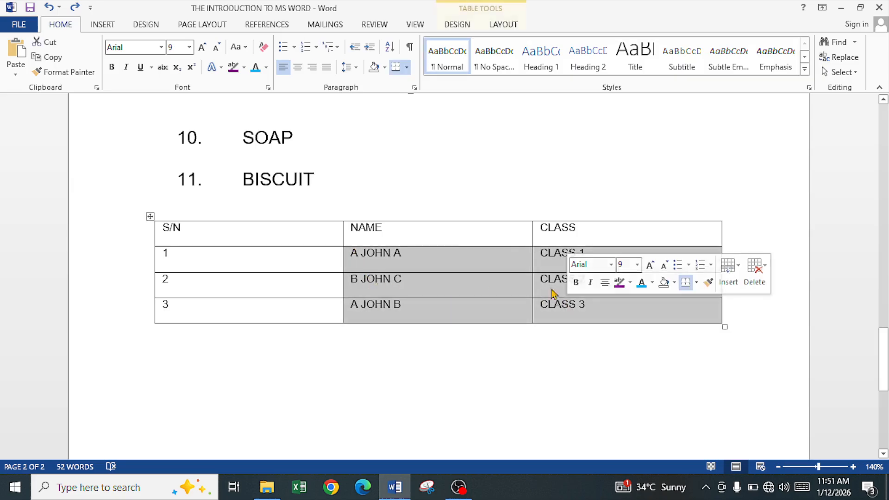
left_click(390, 47)
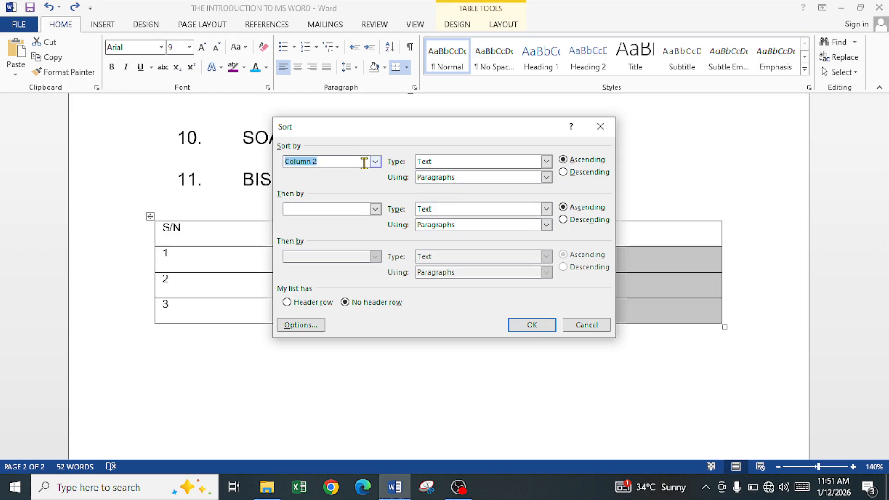
left_click(376, 209)
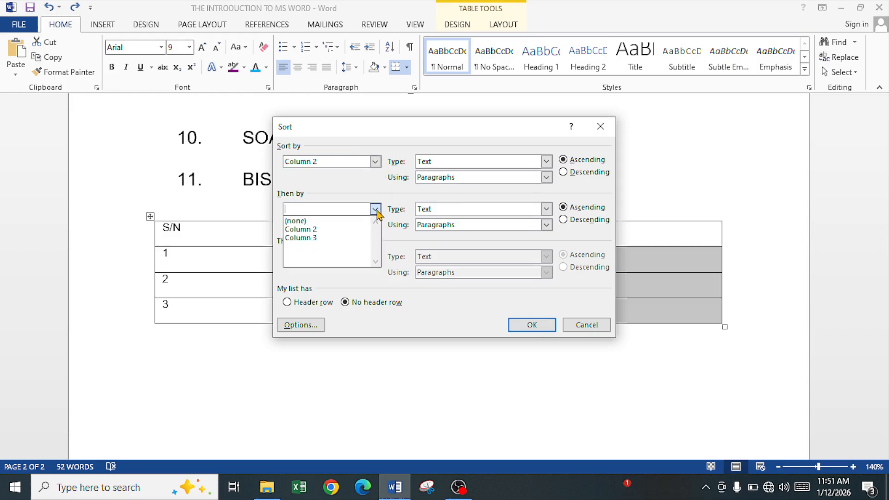
left_click(375, 210)
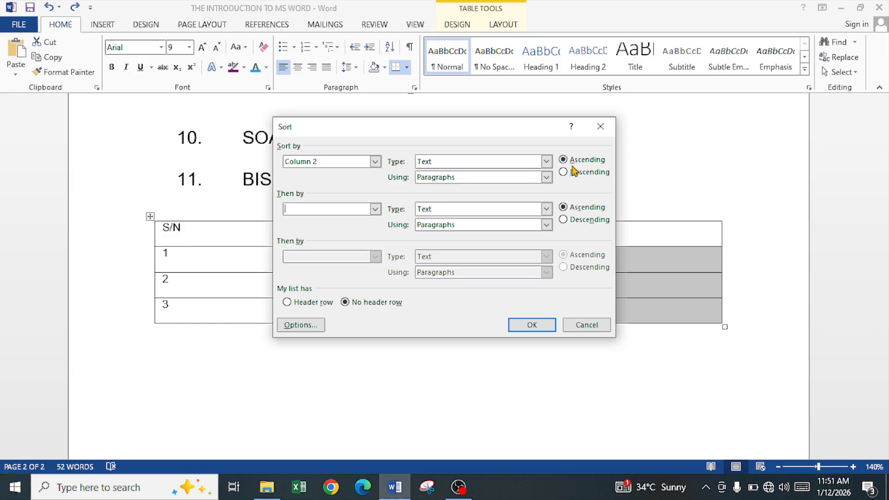
left_click(306, 304)
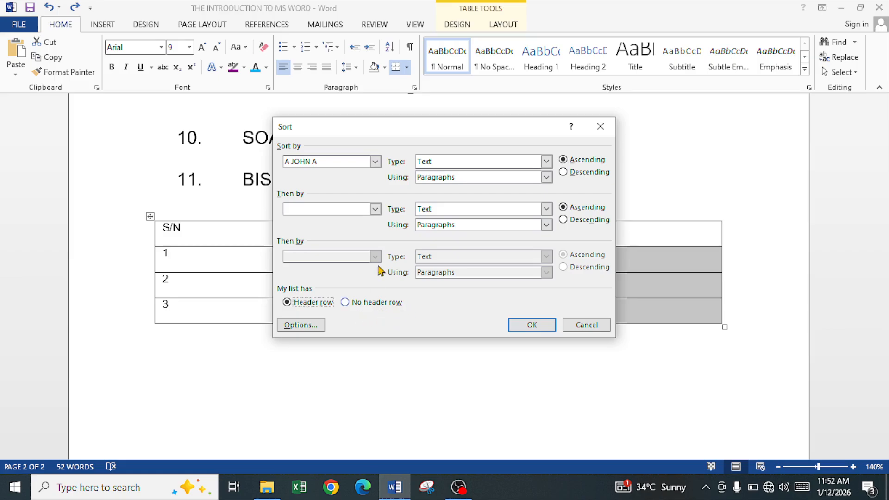
left_click_drag(410, 130, 509, 121)
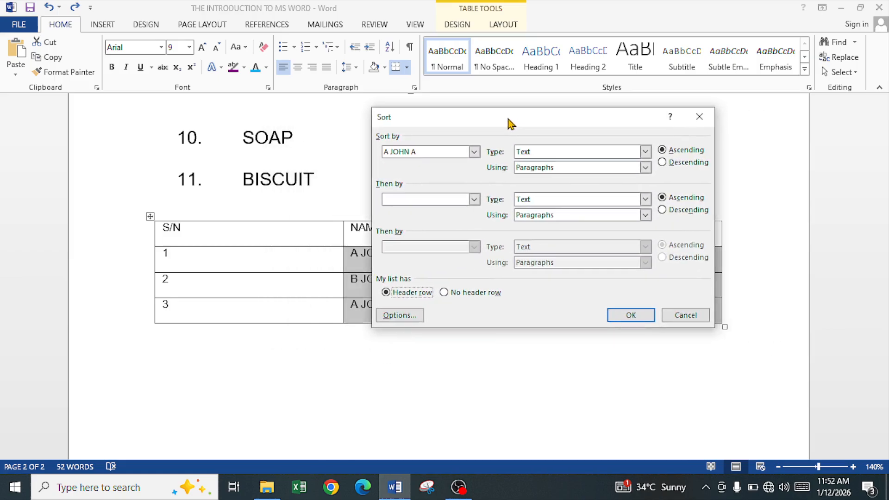
left_click(454, 295)
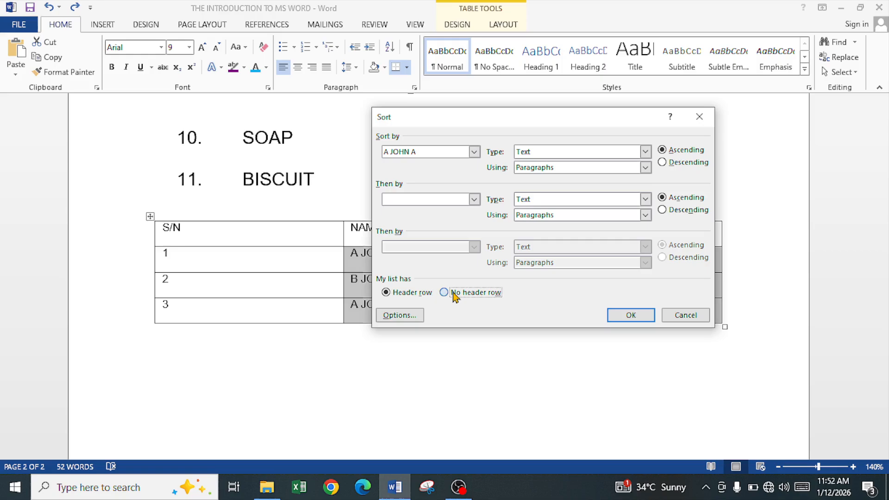
left_click(635, 315)
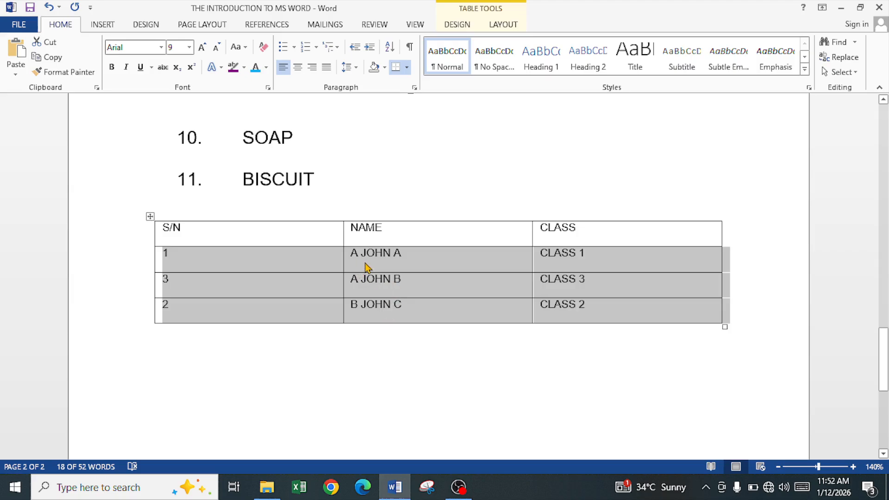
left_click(317, 287)
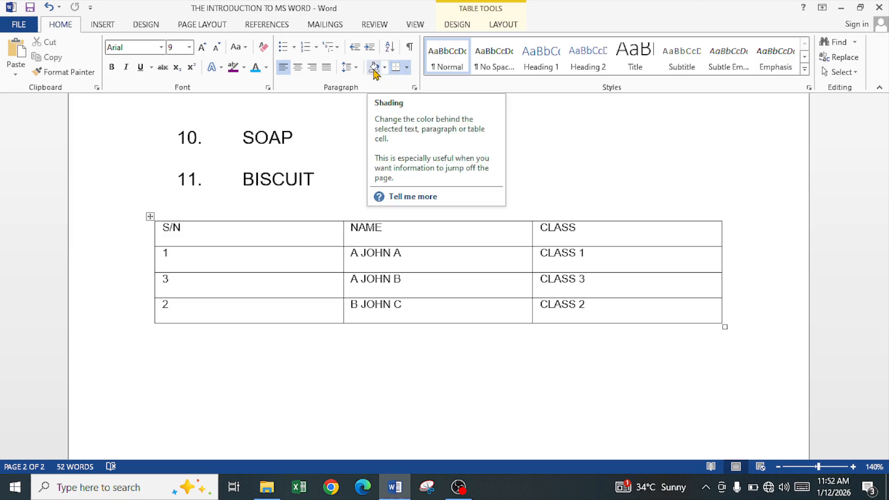
Shade the 'HOME MENU FOR EDITING X2' paragraph with light blue background colour.
scroll(285, 183, "up", 8)
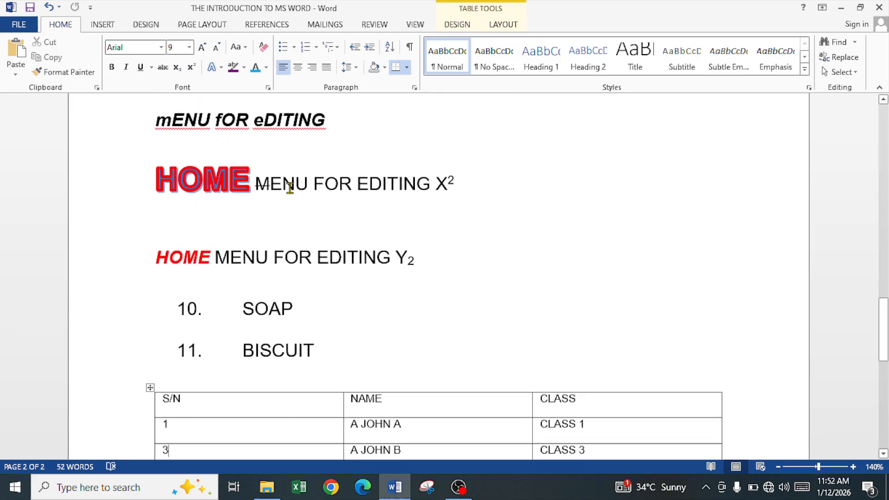
scroll(289, 189, "down", 4)
scroll(290, 188, "up", 2)
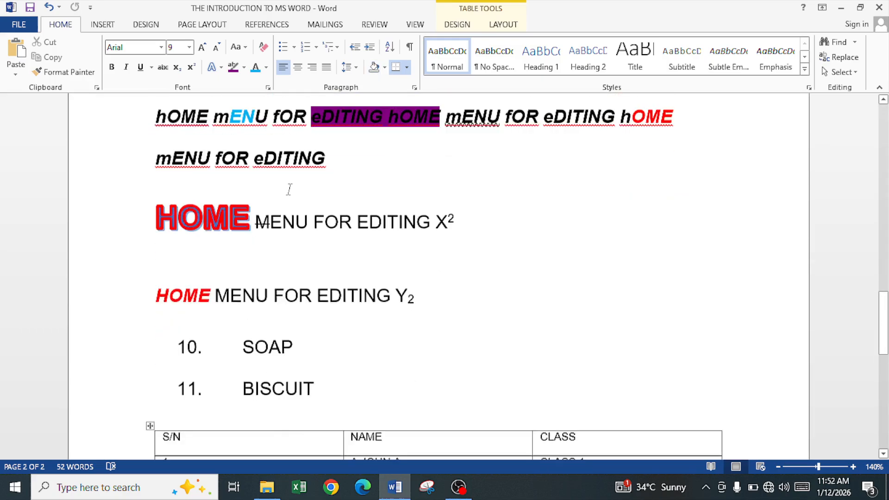
scroll(291, 192, "down", 1)
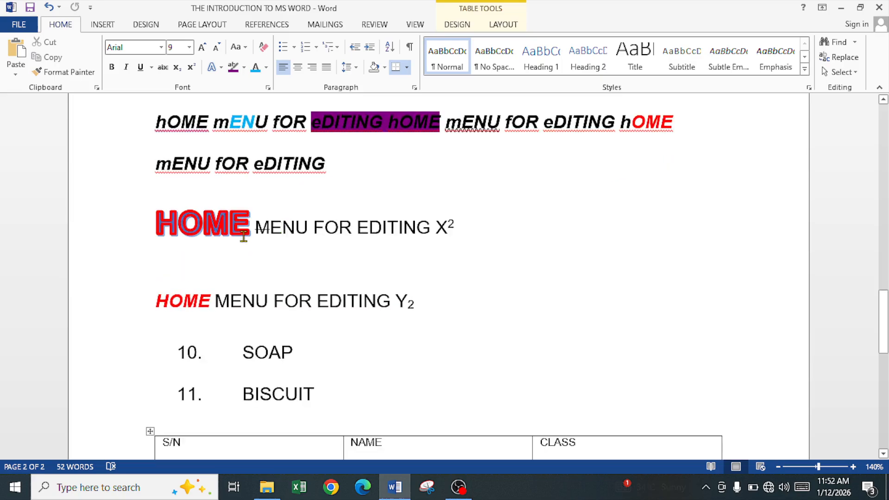
left_click(235, 225)
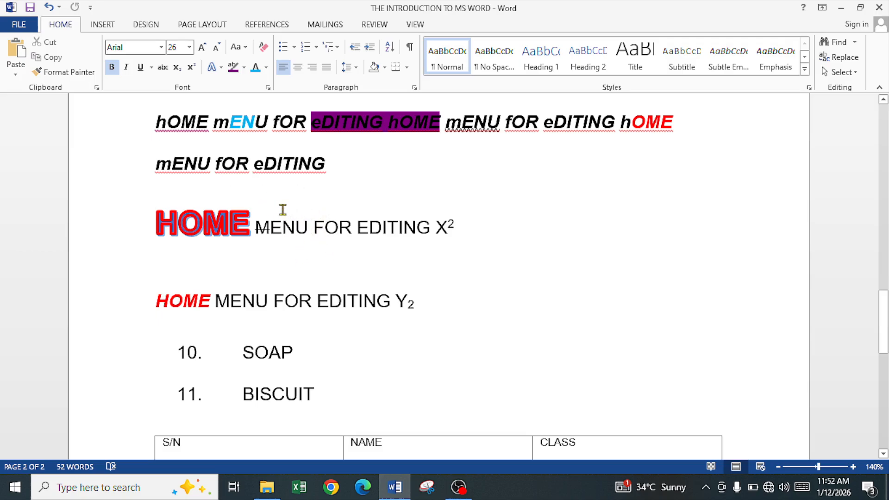
scroll(284, 210, "up", 2)
scroll(285, 215, "down", 2)
left_click_drag(158, 226, 484, 225)
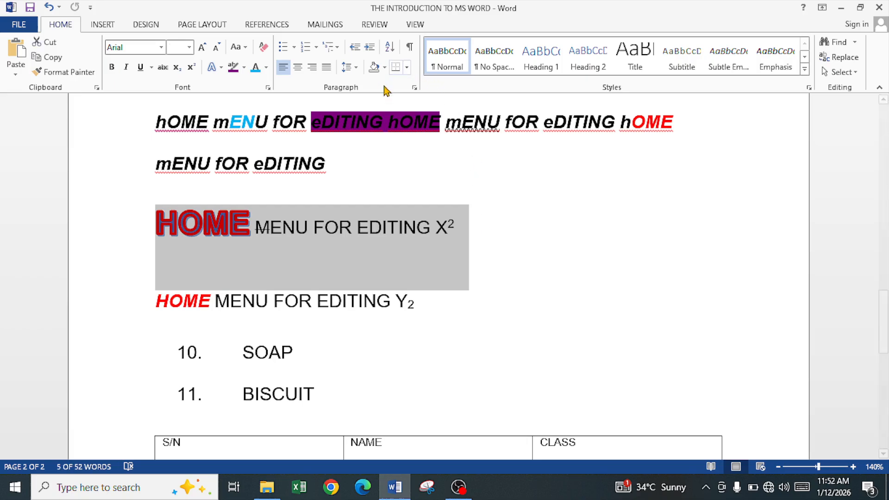
left_click(385, 67)
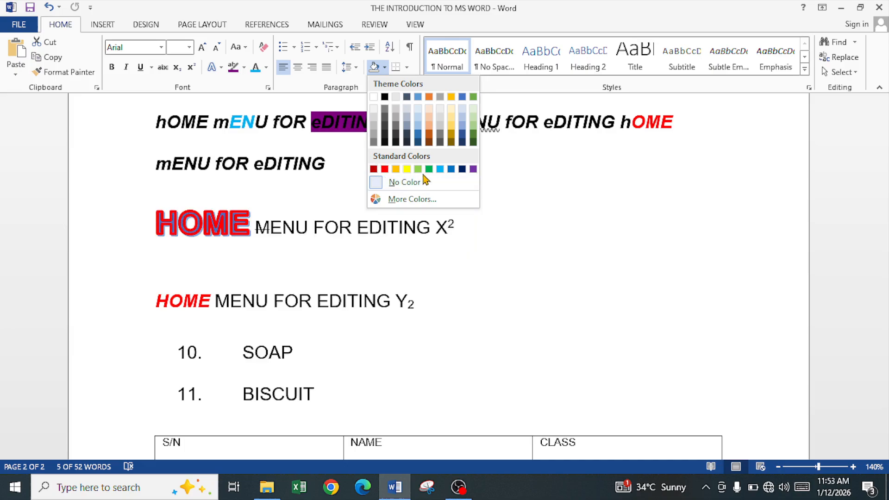
left_click(440, 169)
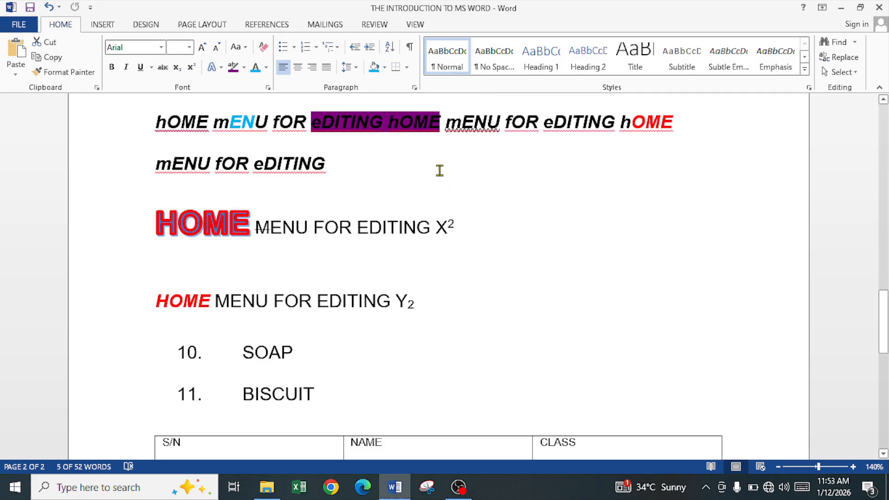
left_click(375, 235)
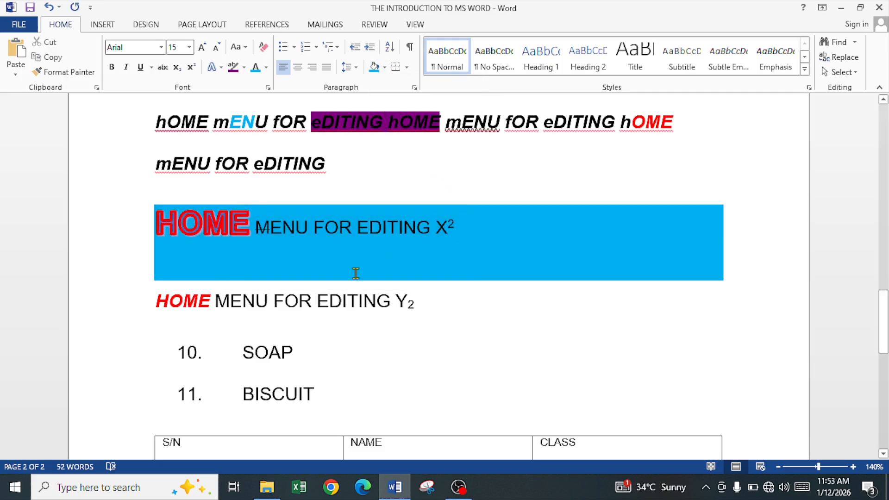
Shade the 'HOME MENU FOR EDITING Y2' paragraph with a dark red background colour.
left_click(184, 304)
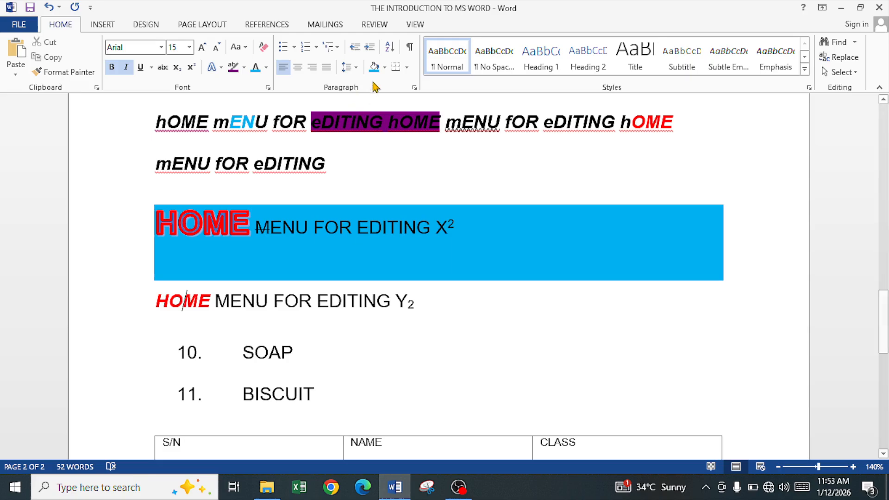
left_click(385, 67)
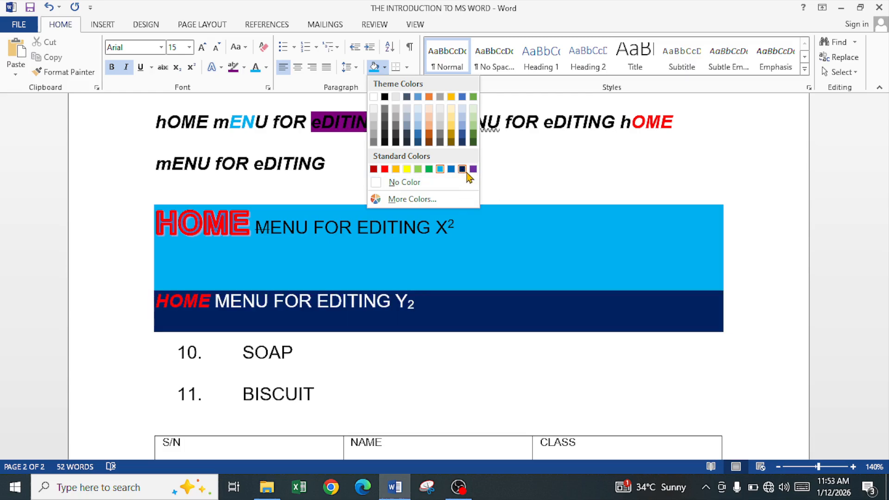
left_click(372, 169)
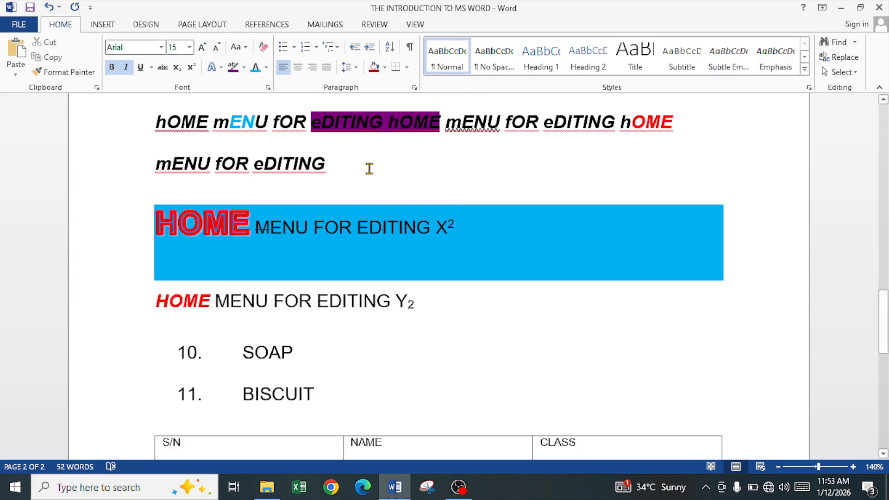
Highlight the letters 'DITING' in the 'mENU fOR eDITING' line with red text highlight.
left_click_drag(262, 158, 329, 163)
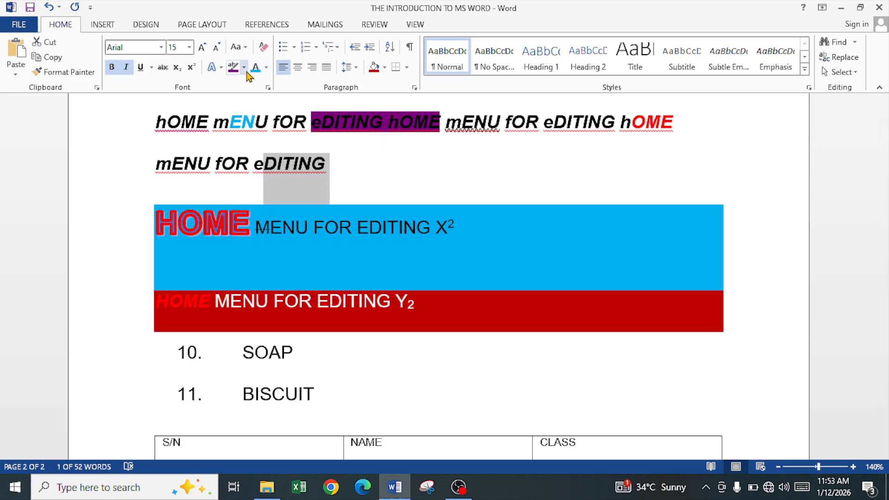
left_click(247, 72)
left_click(240, 112)
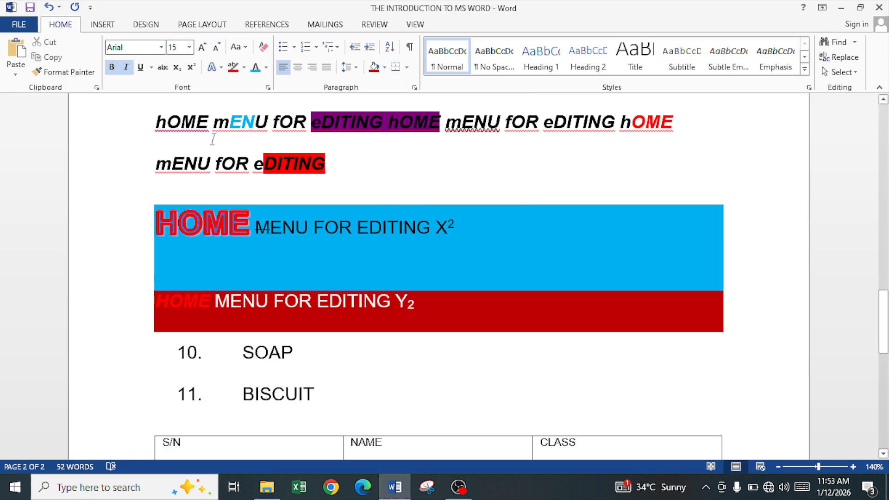
Below the table, type the heading 'THE BORDER' and the line 'The border is like a table'.
scroll(221, 268, "down", 3)
scroll(221, 269, "down", 4)
left_click(239, 227)
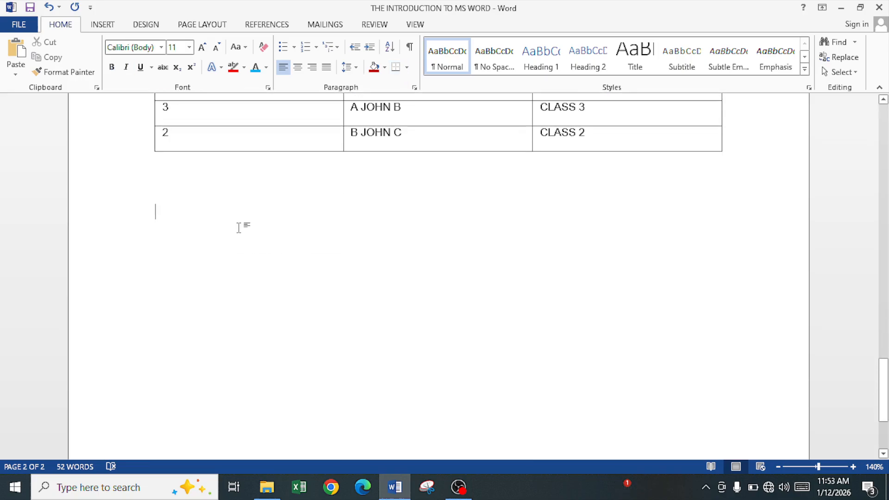
type("i")
key("BackSpace")
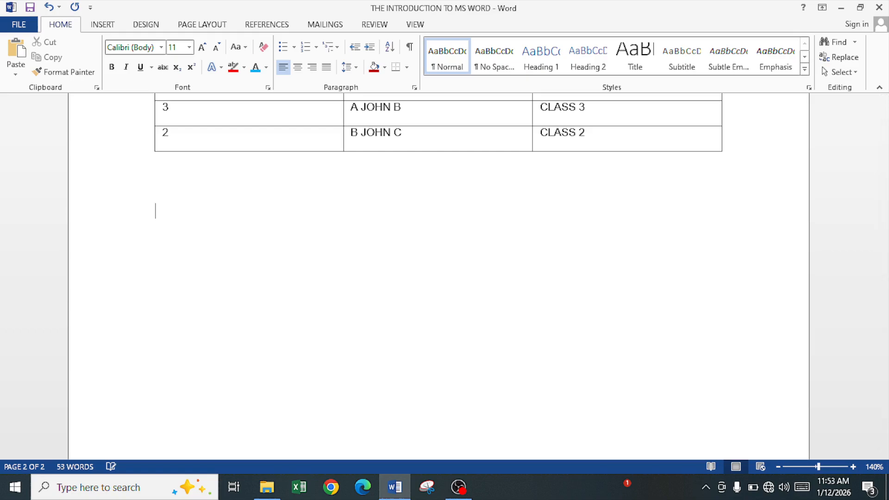
type("TH ")
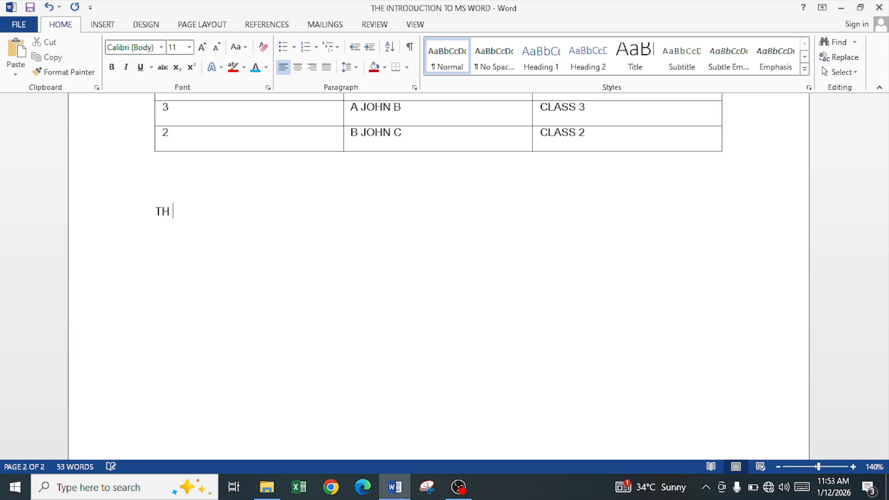
type("=E BIBORDER")
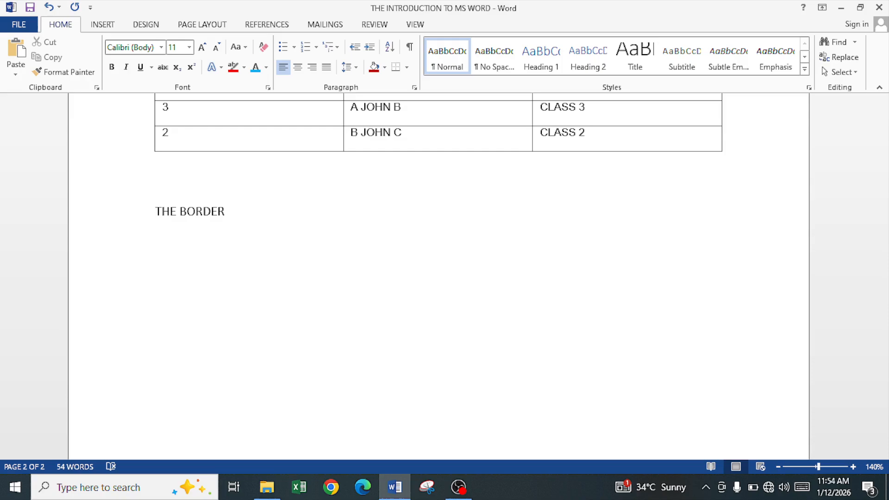
type("border is like a table")
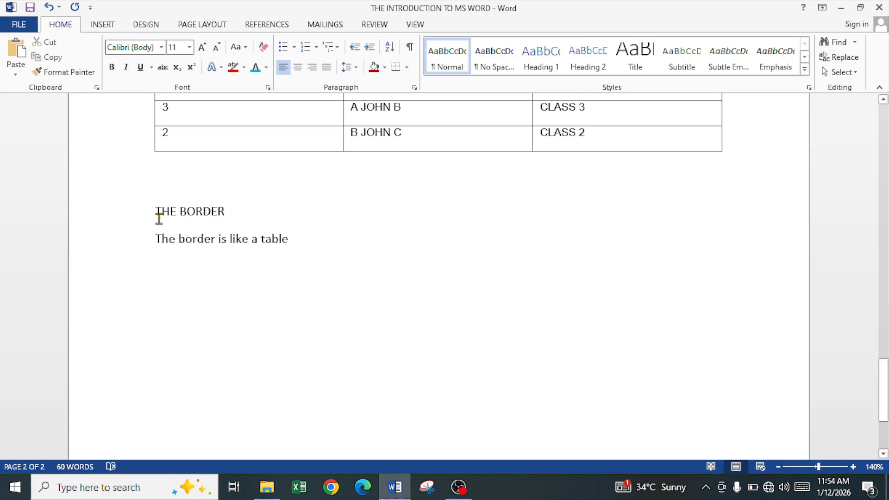
Add a bottom border to the 'THE BORDER' heading paragraph.
left_click_drag(156, 211, 235, 217)
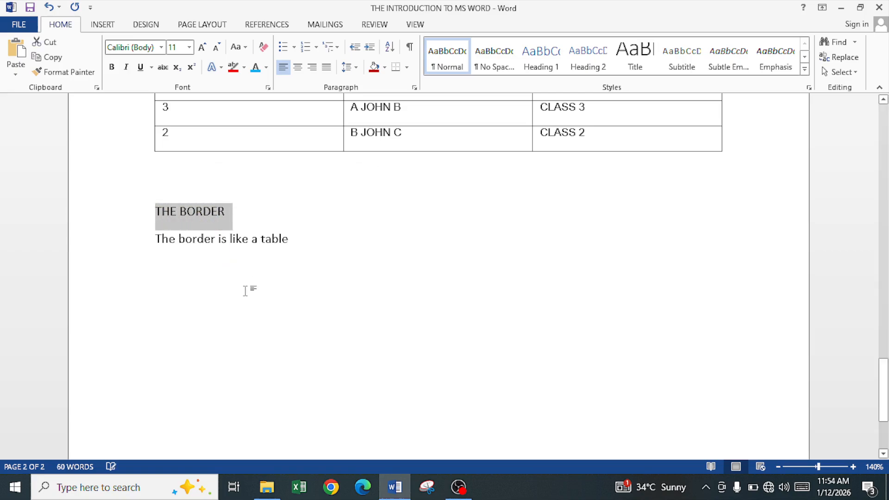
left_click(406, 69)
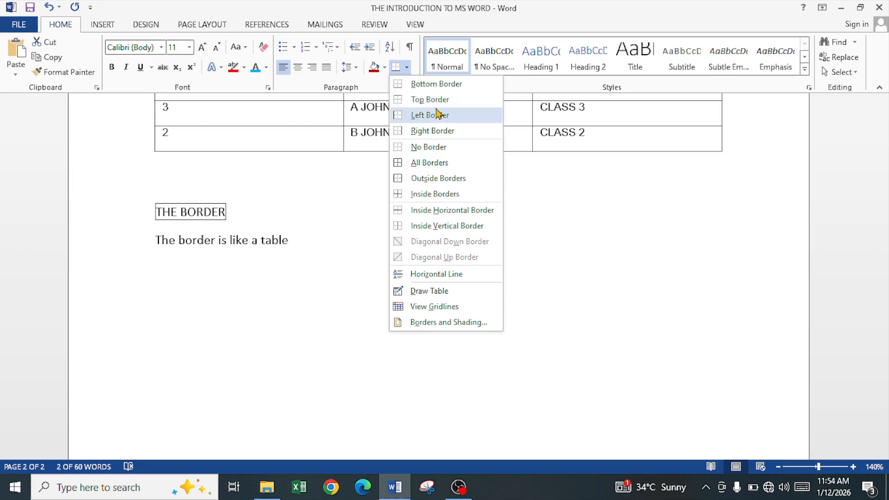
left_click(169, 217)
left_click(157, 211)
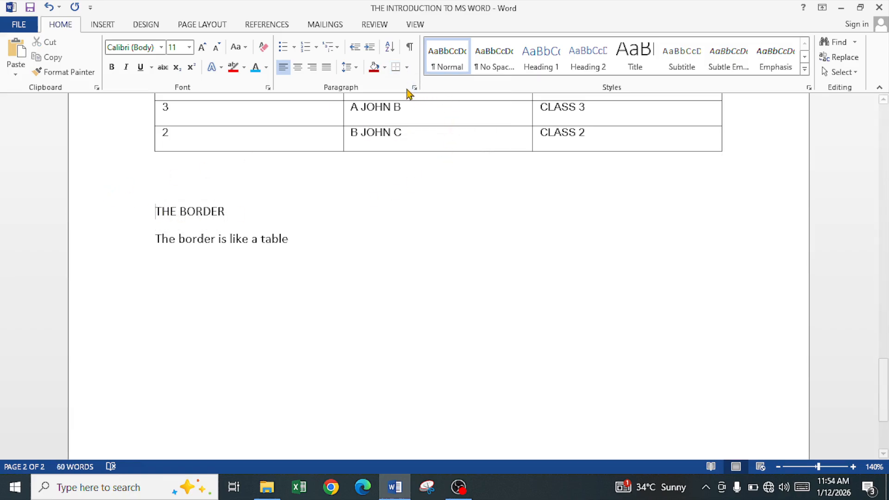
left_click(407, 68)
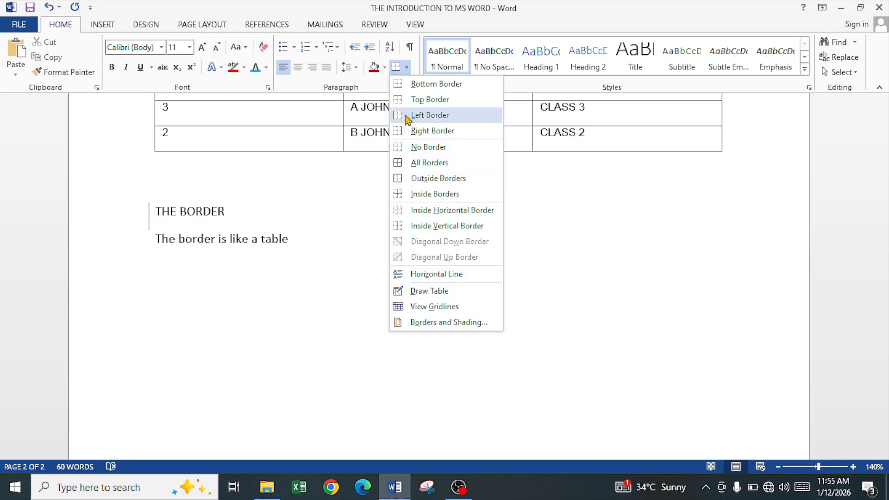
left_click(431, 88)
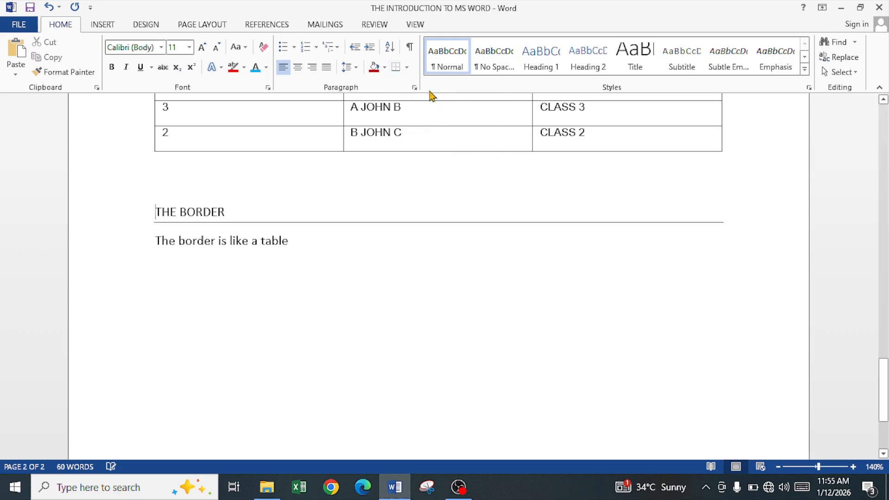
Open Borders and Shading and choose a dashed line style in red for the paragraph's bottom border.
left_click(407, 67)
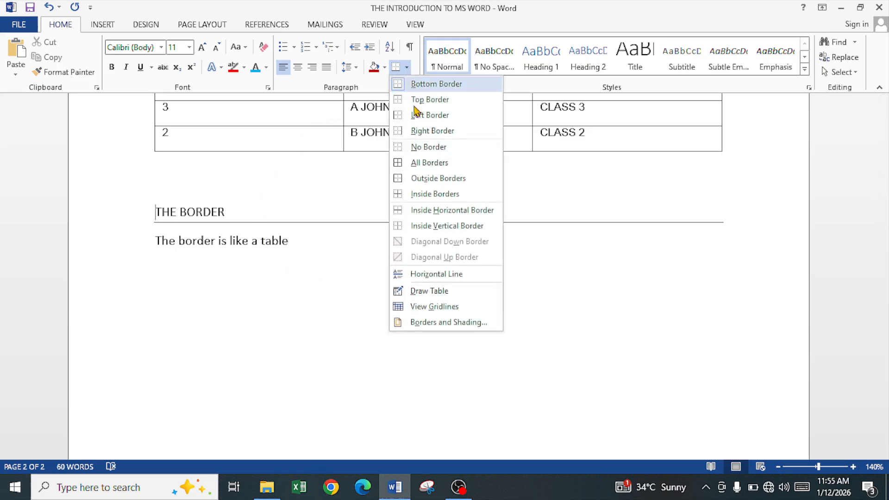
left_click(446, 322)
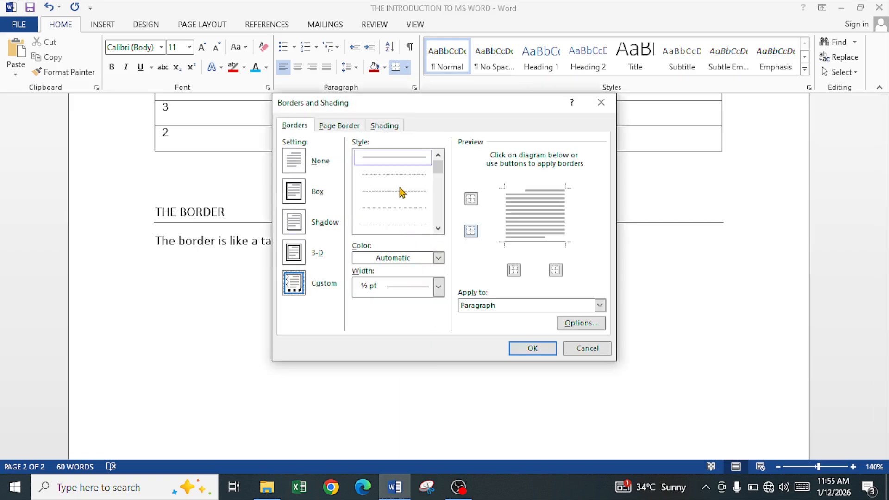
left_click(391, 178)
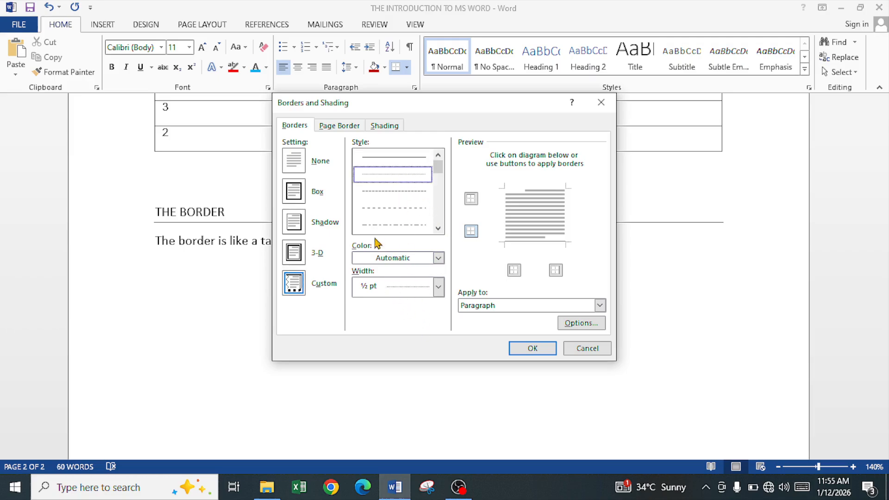
left_click(380, 195)
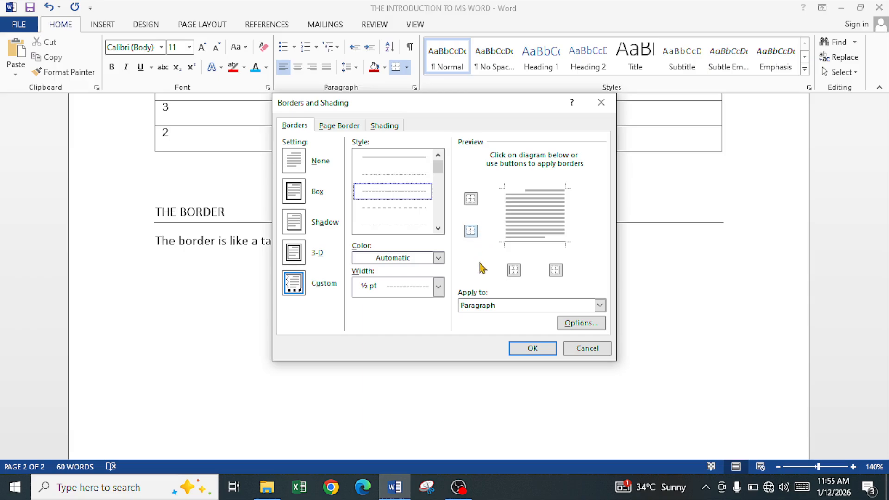
left_click(471, 232)
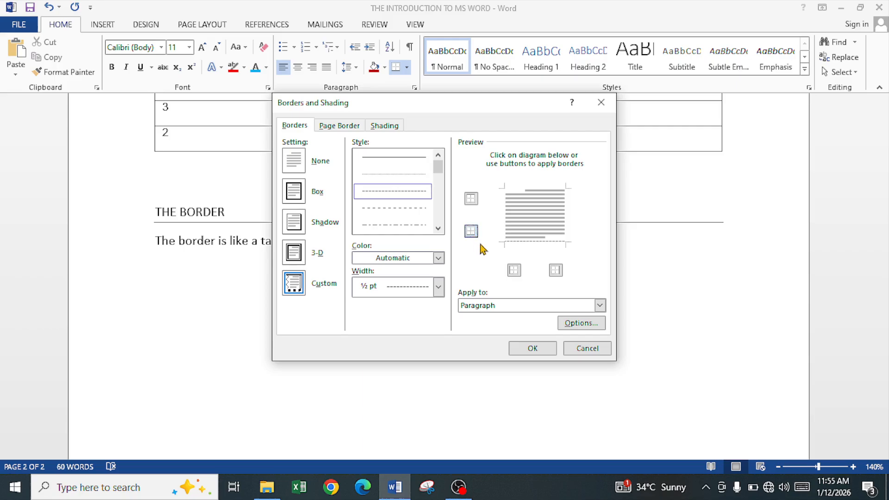
left_click(438, 258)
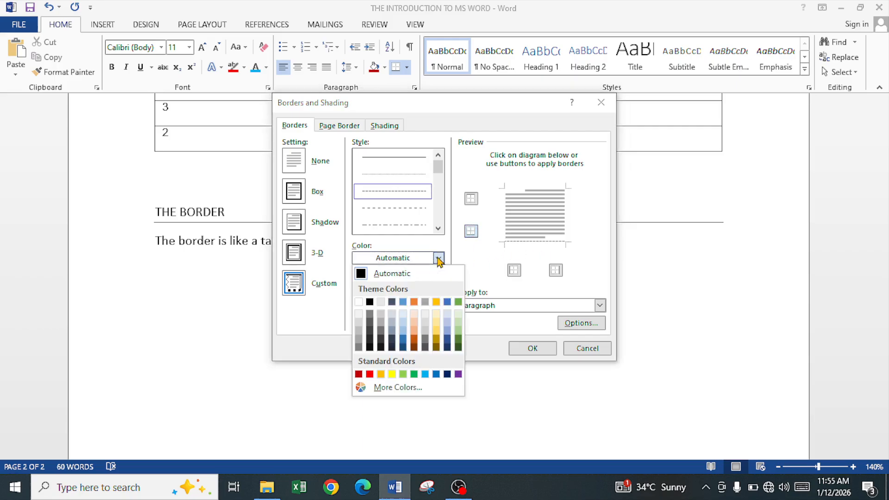
left_click(370, 374)
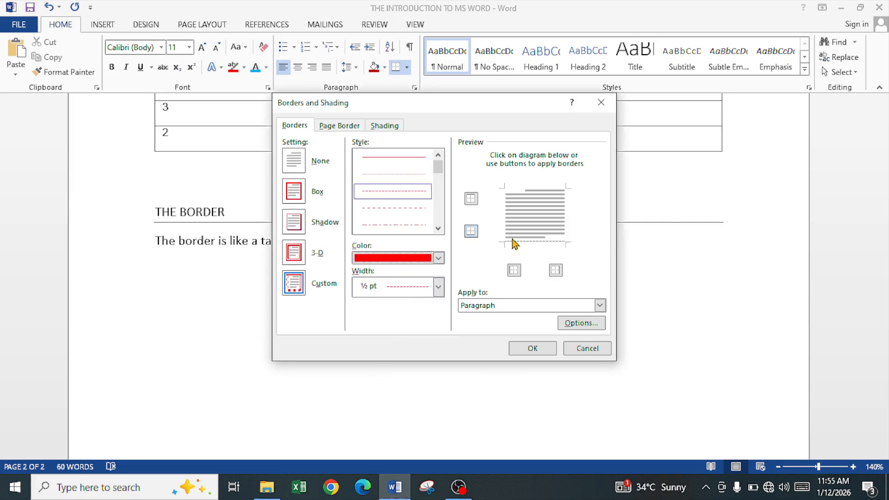
Set the bottom border width to 2¼ pt and reapply the bottom border in the preview.
left_click(471, 231)
left_click(471, 231)
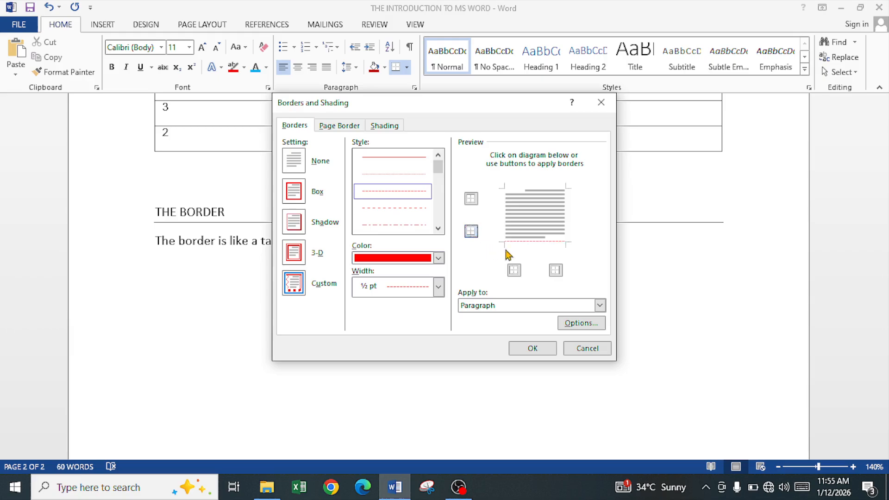
left_click(438, 292)
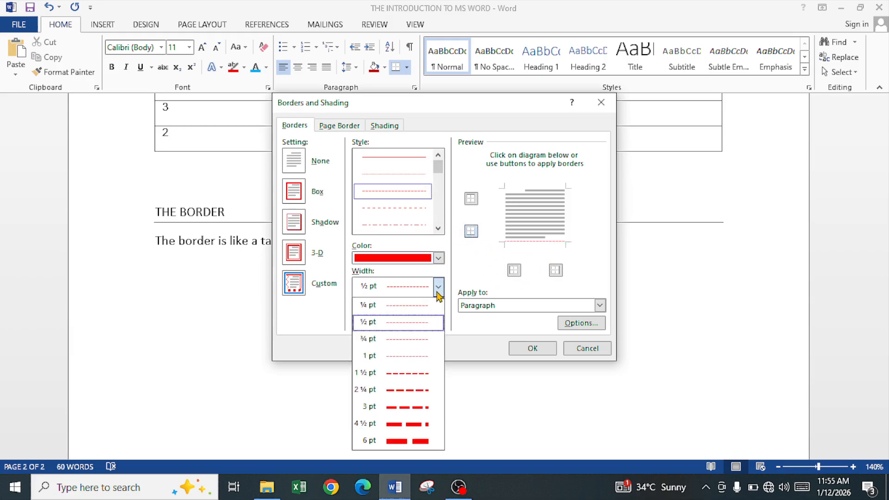
left_click(414, 392)
left_click(471, 231)
left_click(470, 230)
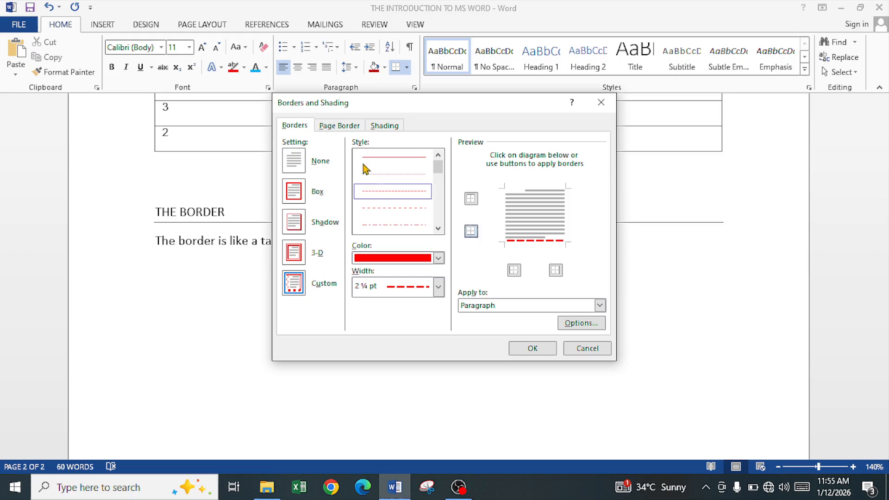
Set a Box page border for the whole document using a decorative art border.
left_click(338, 126)
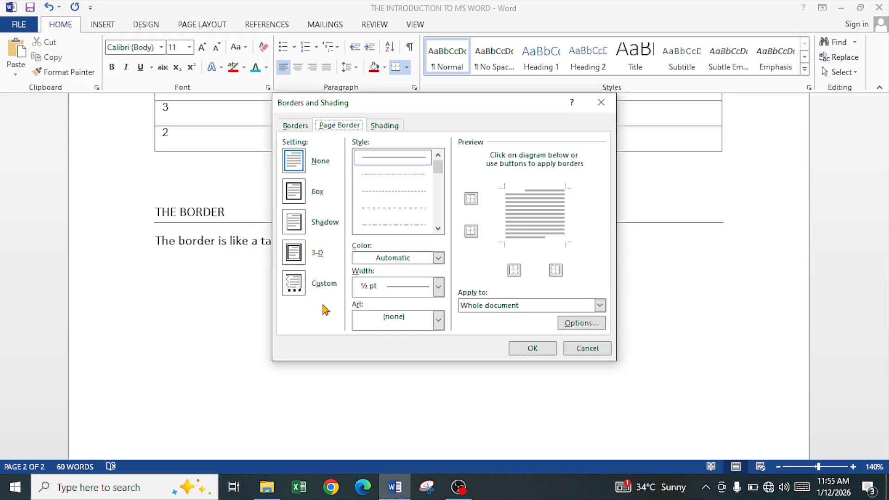
left_click(295, 198)
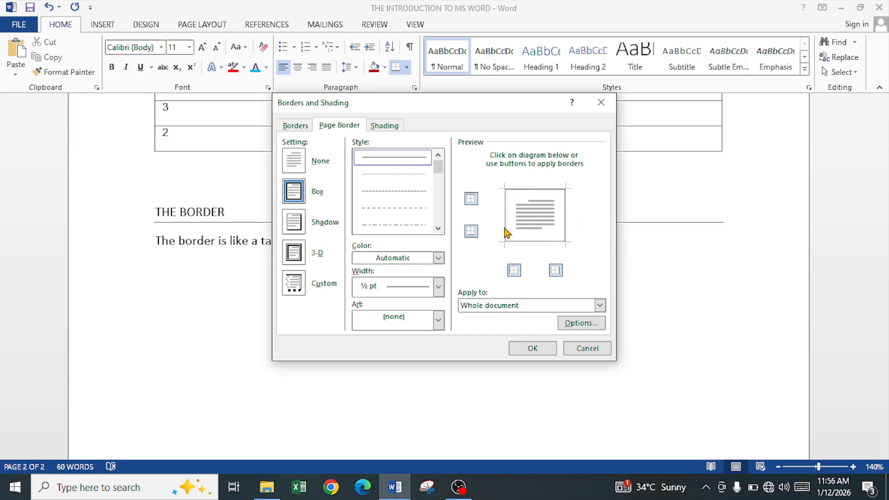
left_click(407, 322)
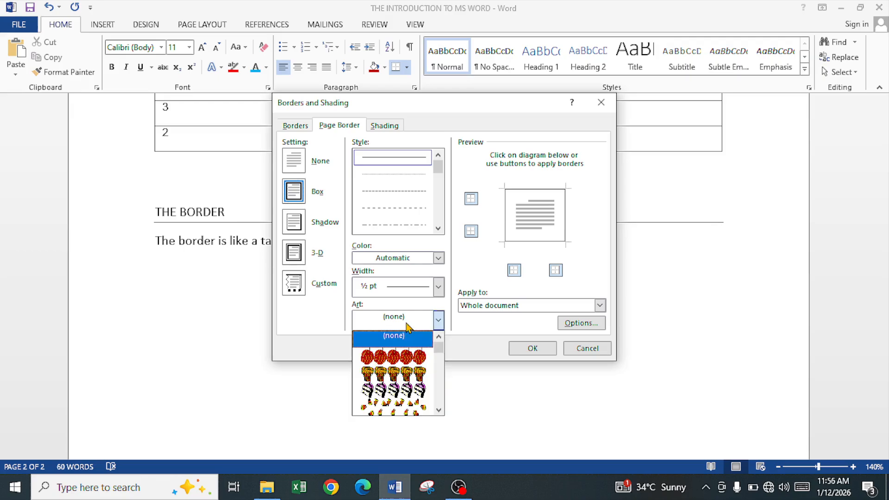
scroll(404, 376, "down", 3)
scroll(403, 376, "down", 10)
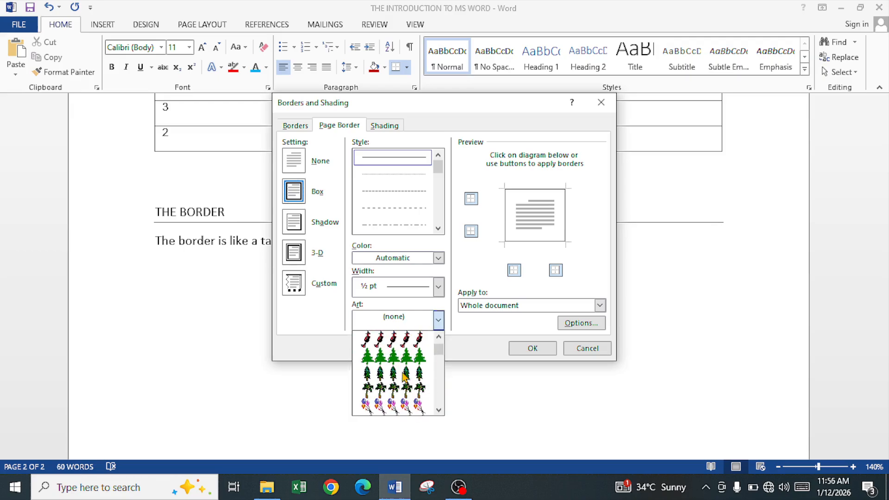
scroll(404, 377, "down", 8)
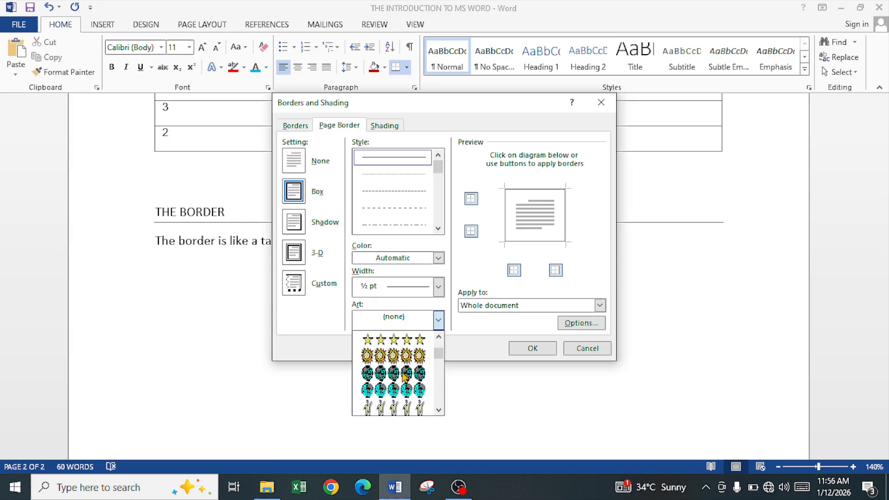
scroll(402, 378, "down", 8)
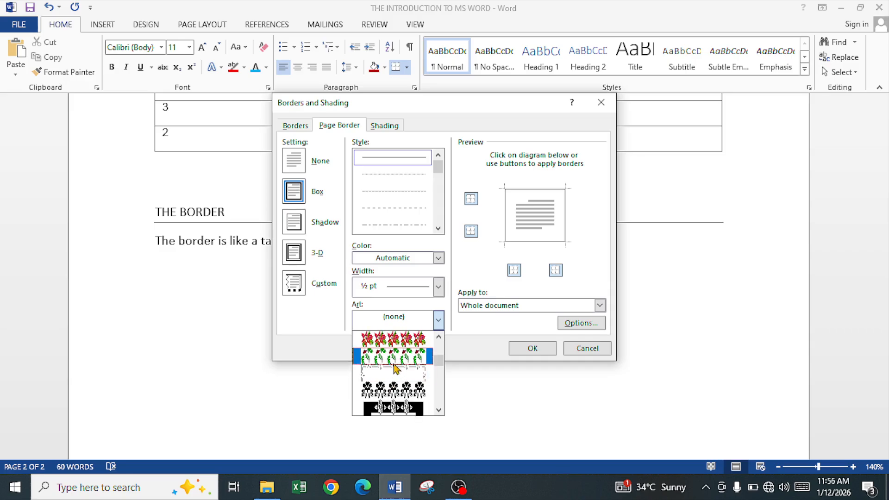
left_click(393, 370)
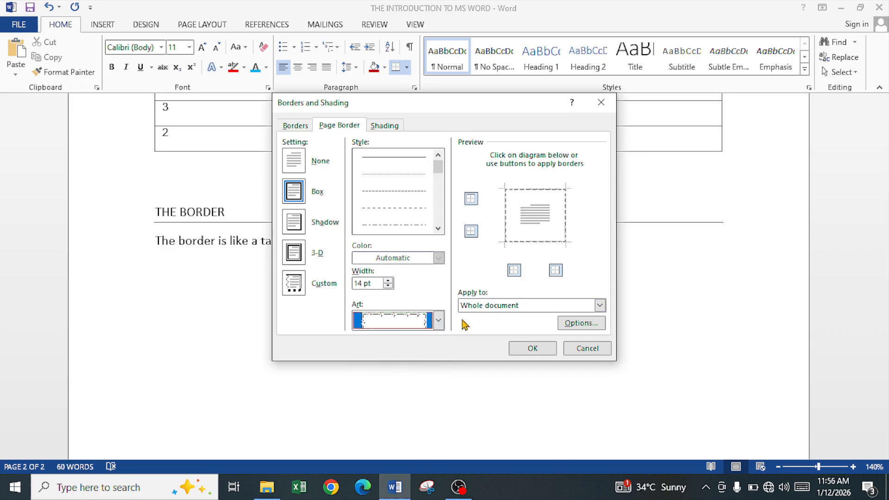
Choose the red apple art for the page border.
left_click(404, 321)
scroll(397, 352, "up", 8)
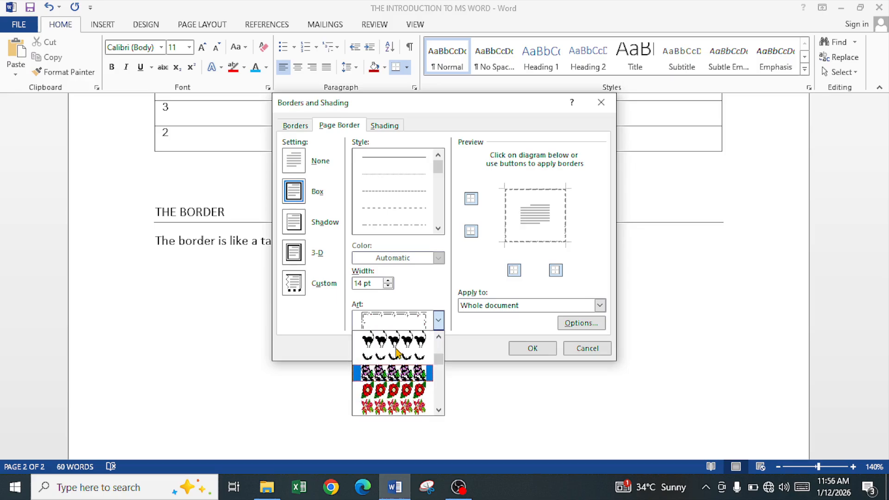
scroll(397, 354, "up", 10)
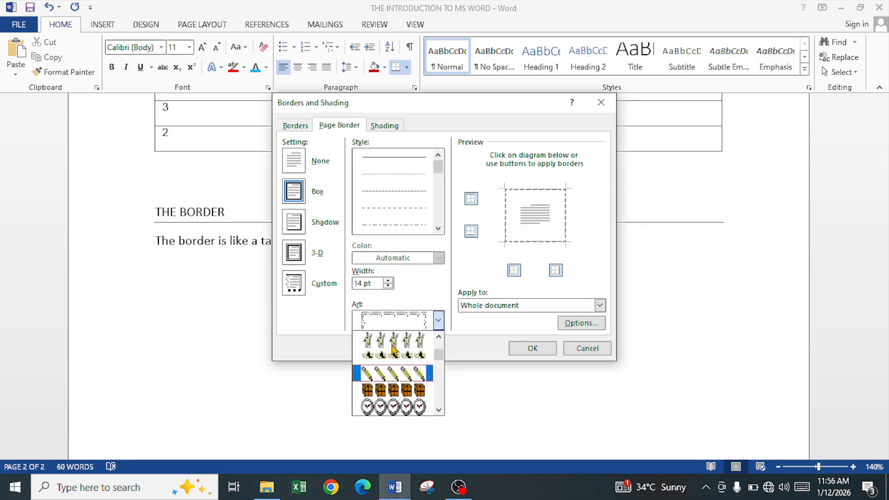
scroll(395, 354, "up", 10)
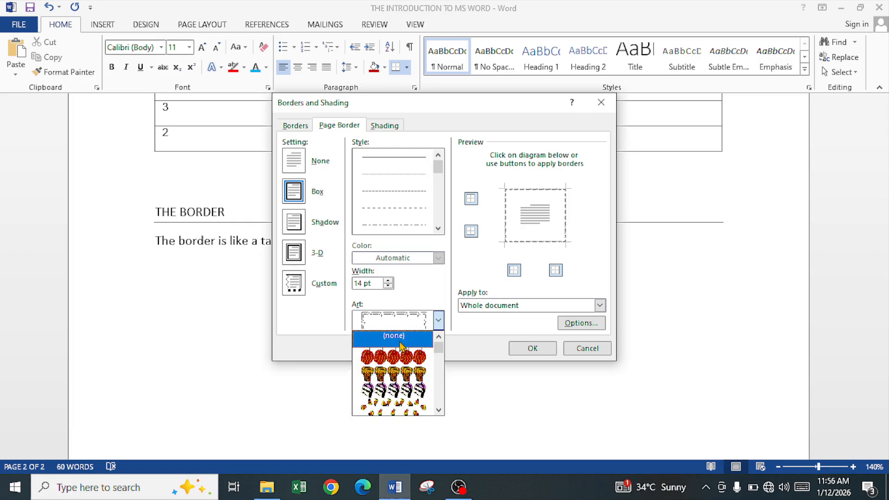
left_click(406, 357)
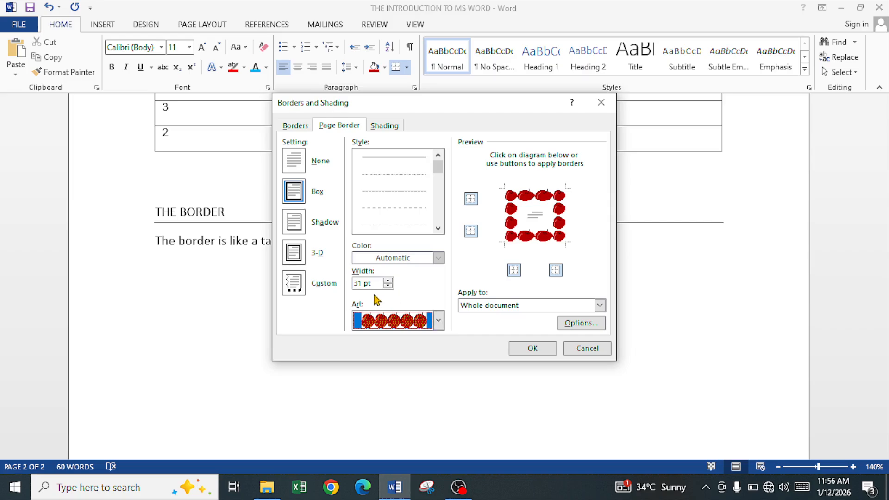
Reduce the art page border width to 10 pt.
left_click(387, 286)
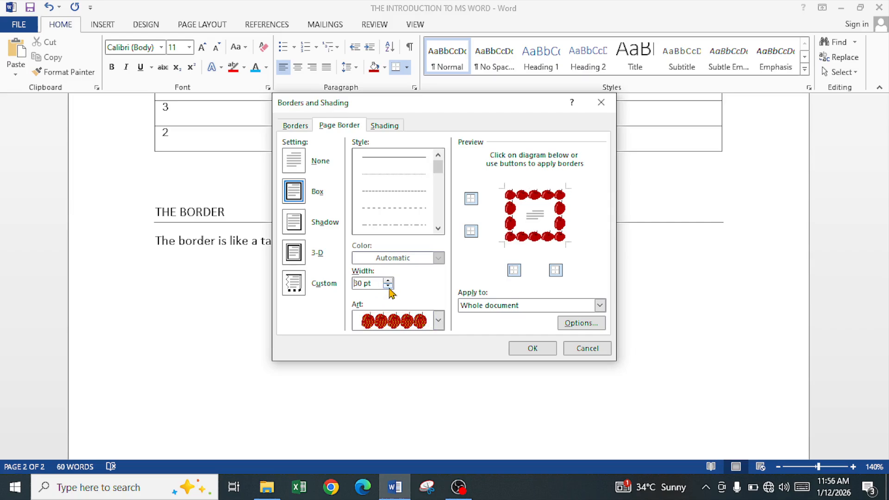
left_click(388, 286)
left_click(388, 286)
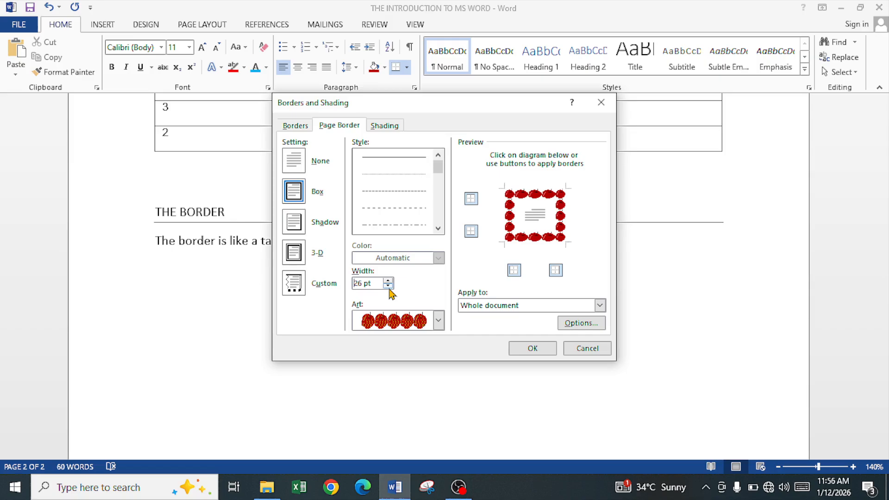
left_click(388, 286)
left_click(388, 286)
left_click(388, 286)
left_click(388, 286)
left_click(388, 286)
left_click(388, 286)
left_click(388, 286)
left_click(387, 286)
left_click(388, 287)
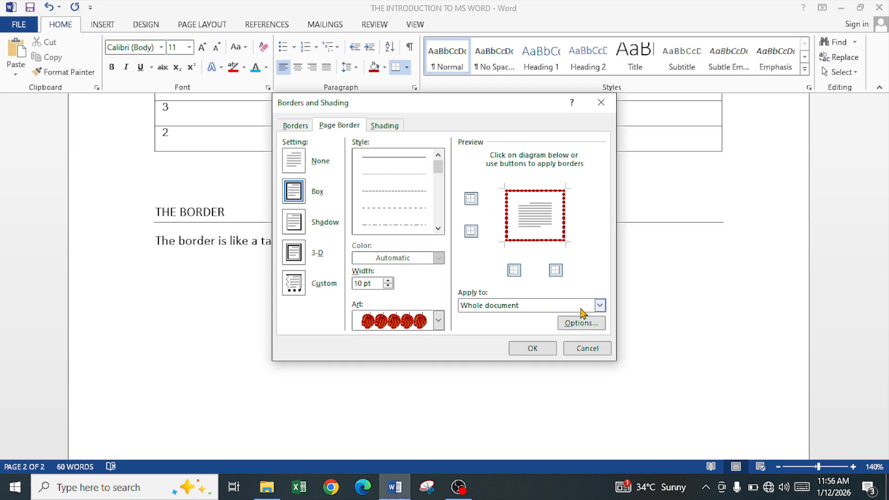
Keep the border applied to the whole document, set its margins to measure from text, and apply it.
left_click(599, 306)
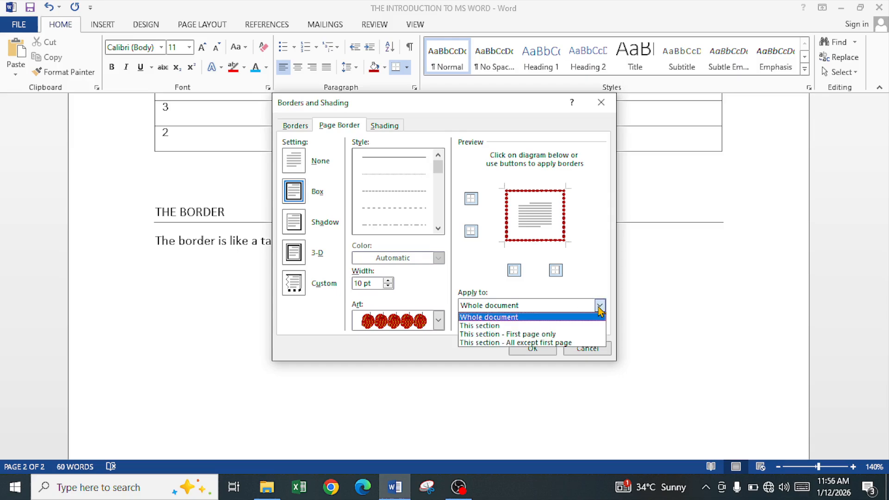
left_click(520, 318)
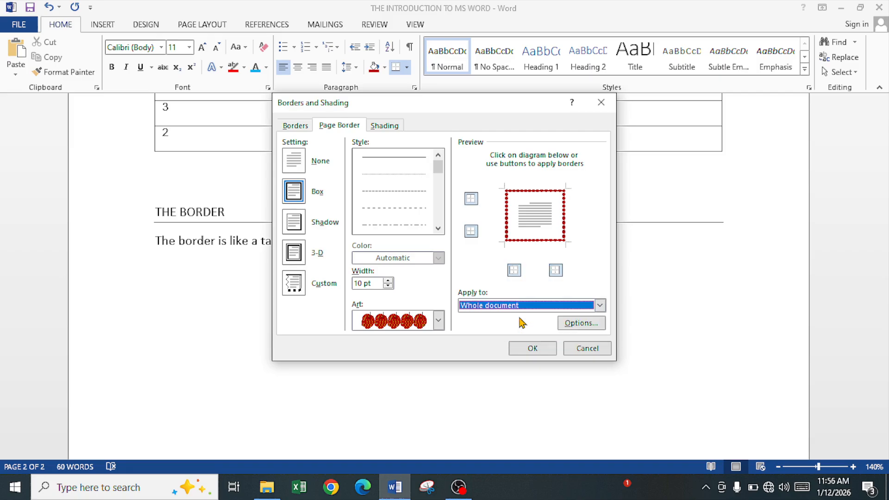
left_click(576, 324)
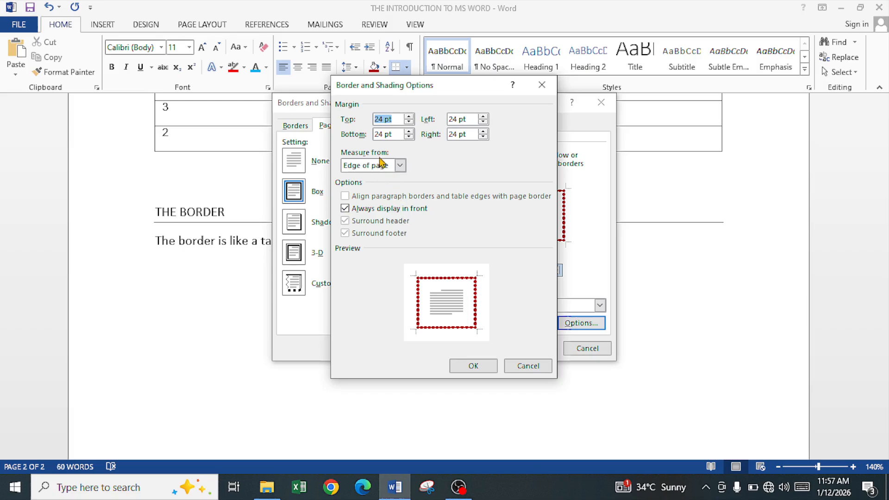
left_click(399, 166)
left_click(389, 178)
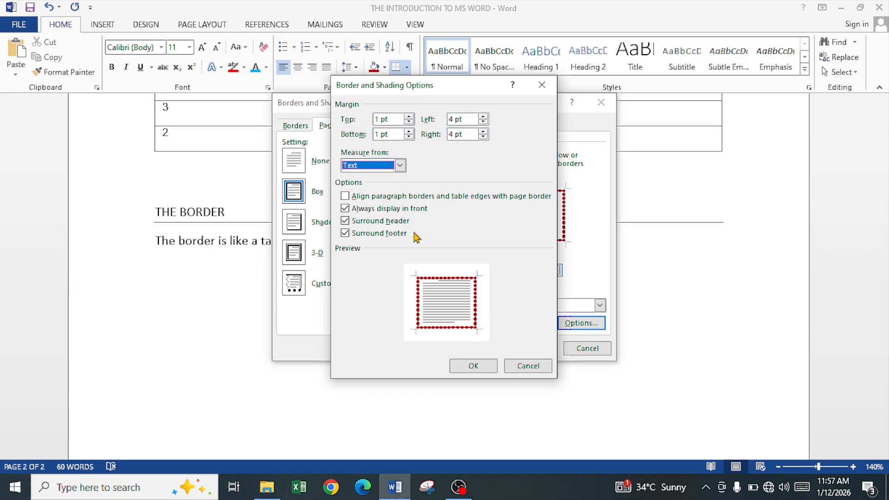
left_click(484, 367)
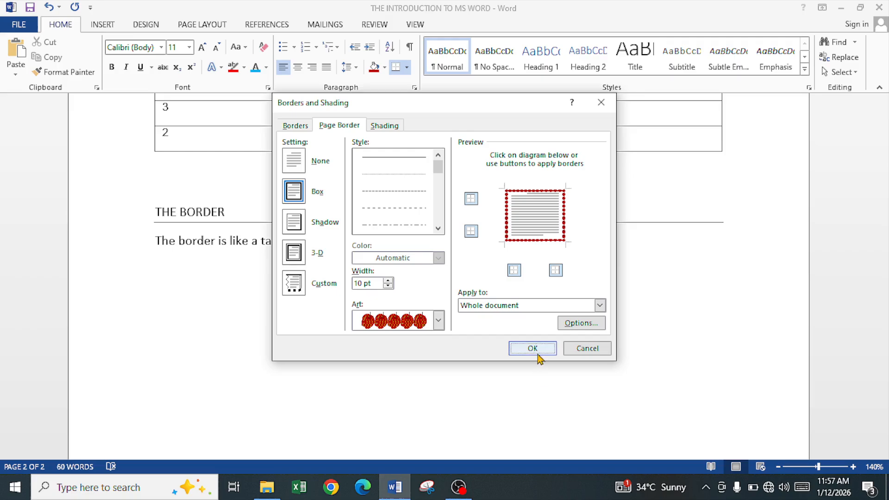
left_click(533, 349)
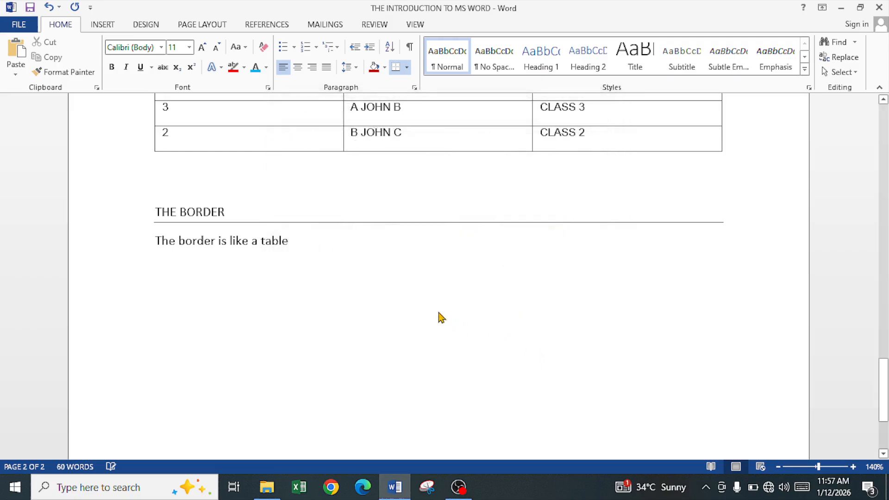
Start a new empty paragraph below 'The border is like a table'.
scroll(451, 287, "up", 5)
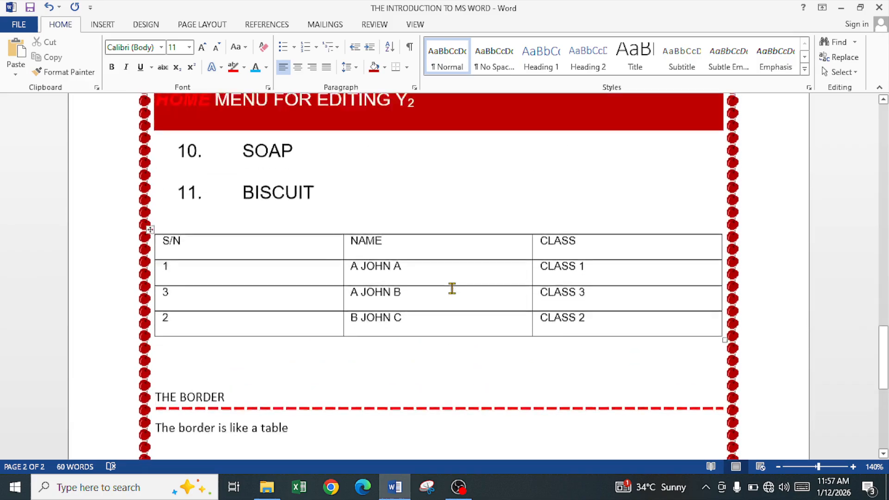
scroll(457, 247, "up", 5)
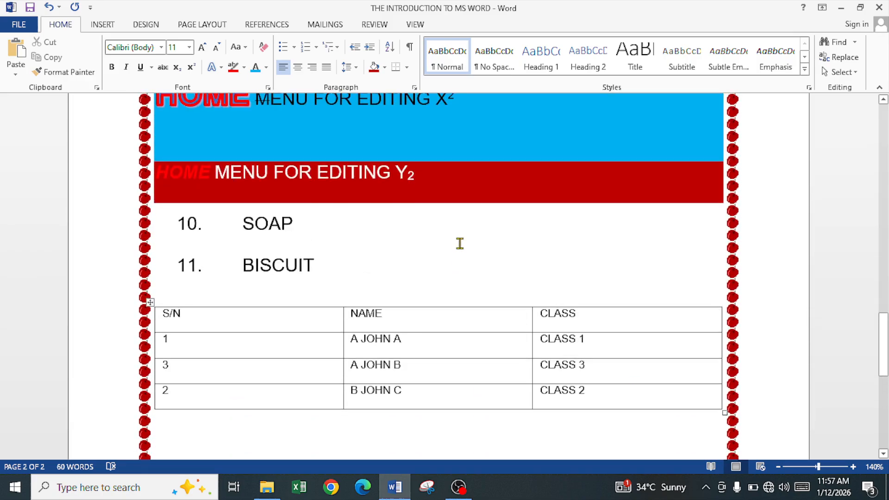
scroll(461, 249, "down", 4)
scroll(462, 249, "down", 3)
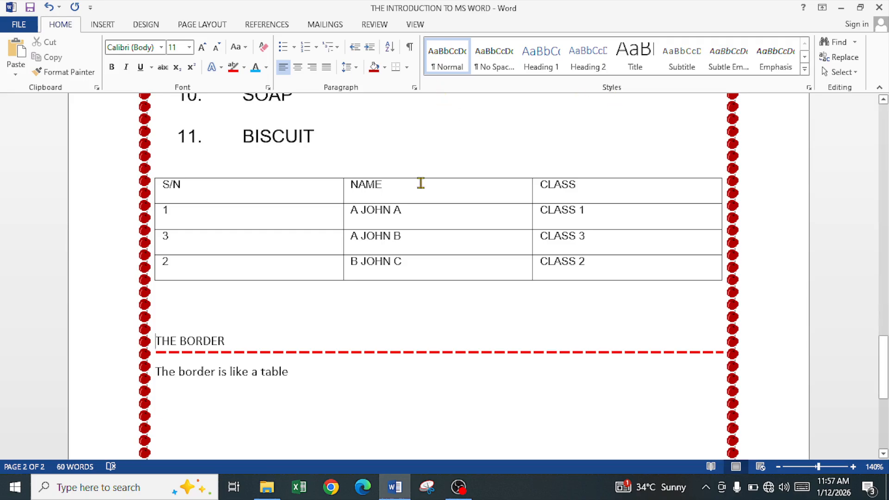
scroll(318, 268, "down", 6)
scroll(318, 267, "up", 2)
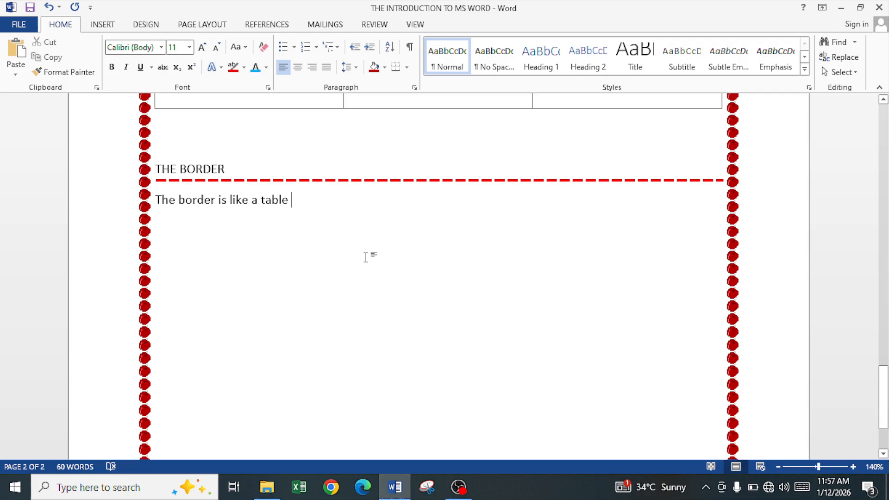
key("Return")
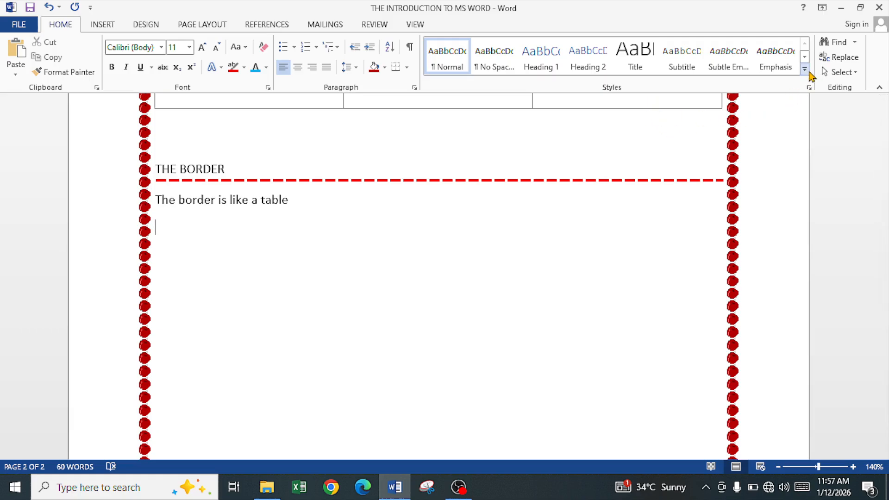
left_click(804, 69)
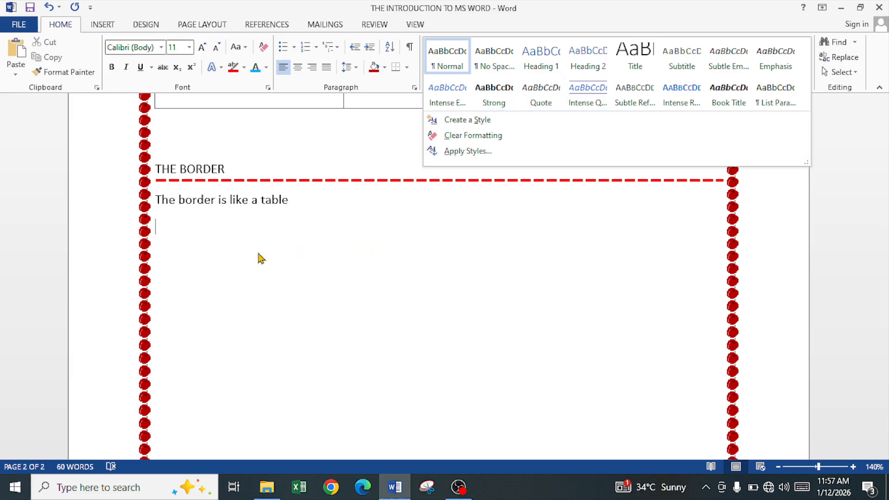
left_click(178, 226)
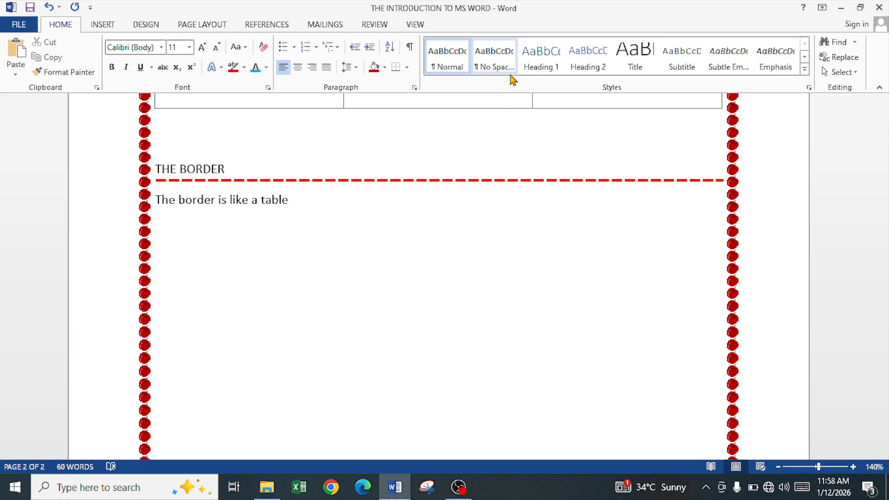
Apply the Heading 1 style and write 'This is heading 1' on a new line.
left_click(539, 70)
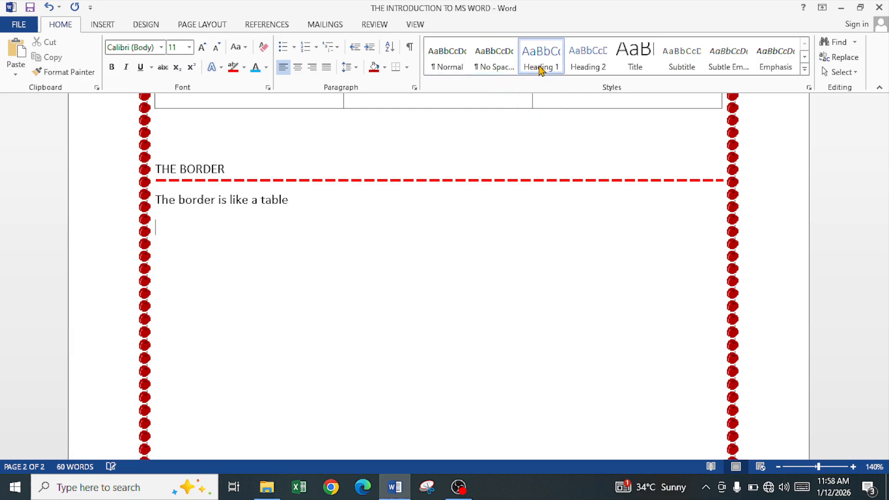
type("this is heading ")
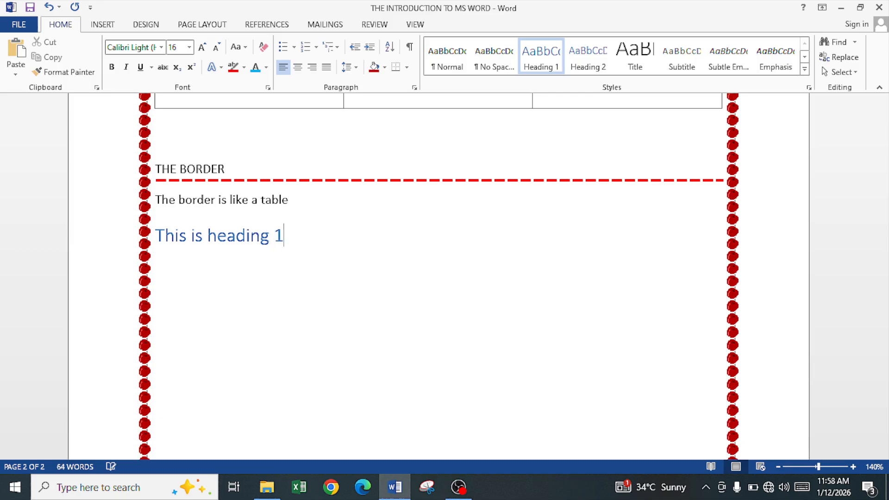
type("1")
key("Return")
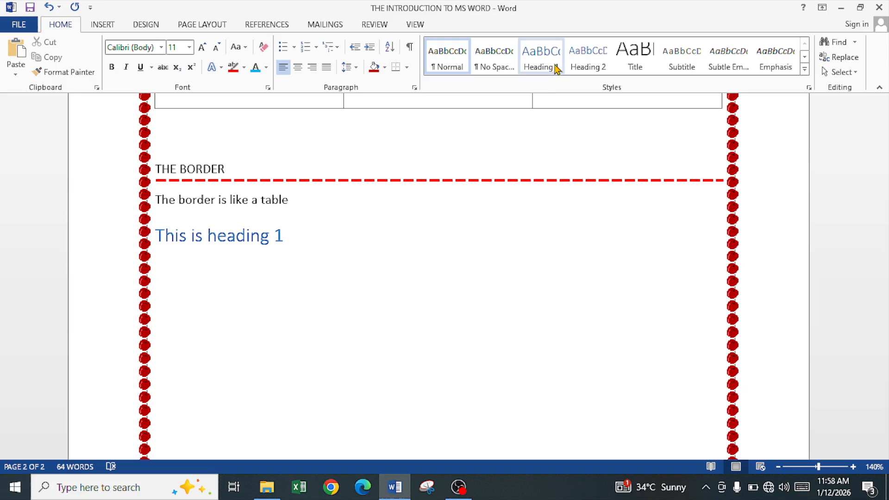
Apply the Heading 2 style and write 'This is heading 2' on the next line.
left_click(586, 69)
type("thi")
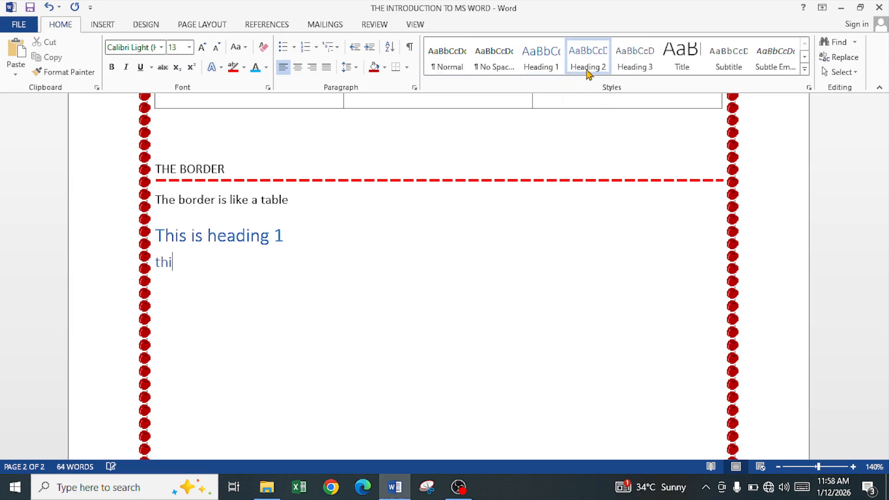
type("s is heading 2")
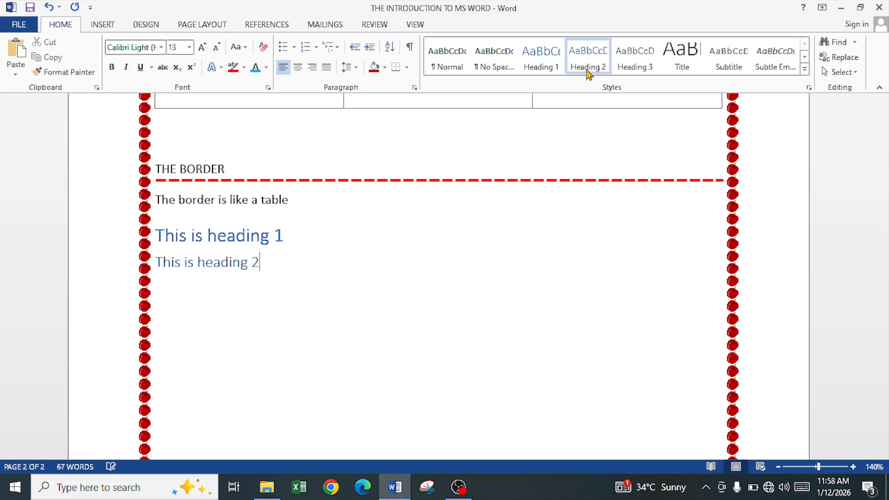
key("Return")
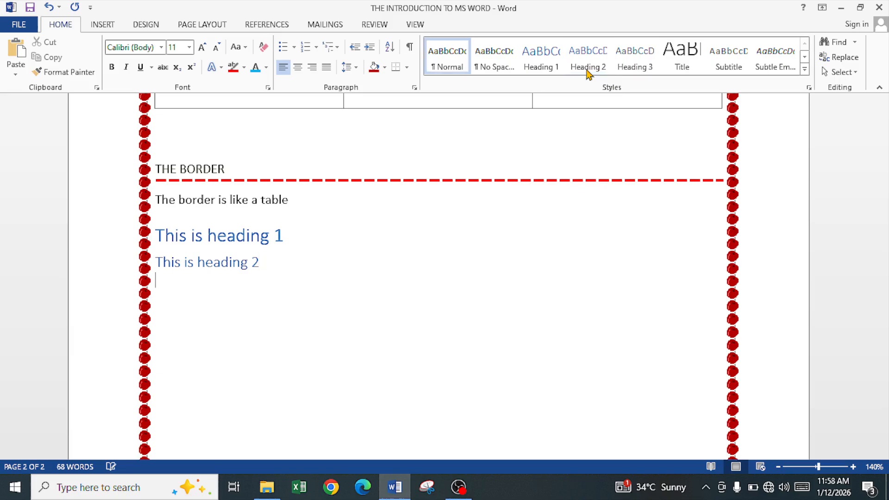
Apply the Heading 3 style and write 'This is heading 3' on the next line.
left_click(634, 57)
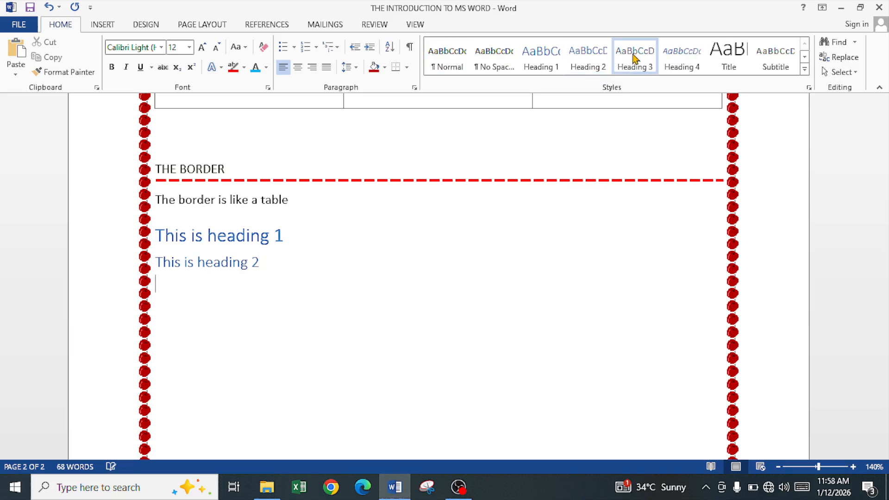
type("This is heading ")
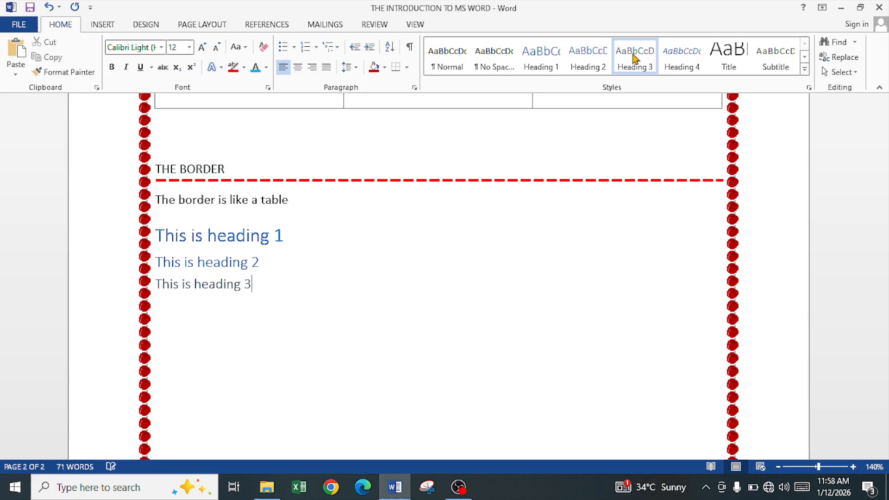
type("3")
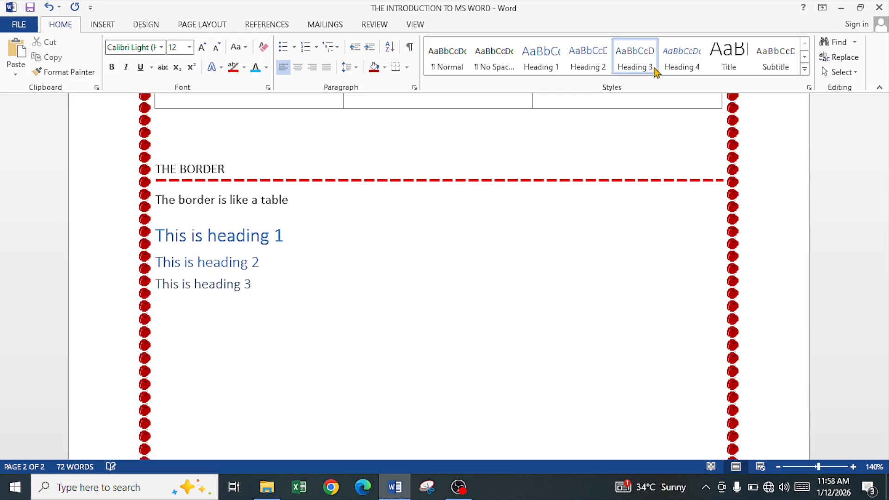
Add a Heading 4 styled line reading 'This is heading 4' below the Heading 3 line.
left_click(686, 69)
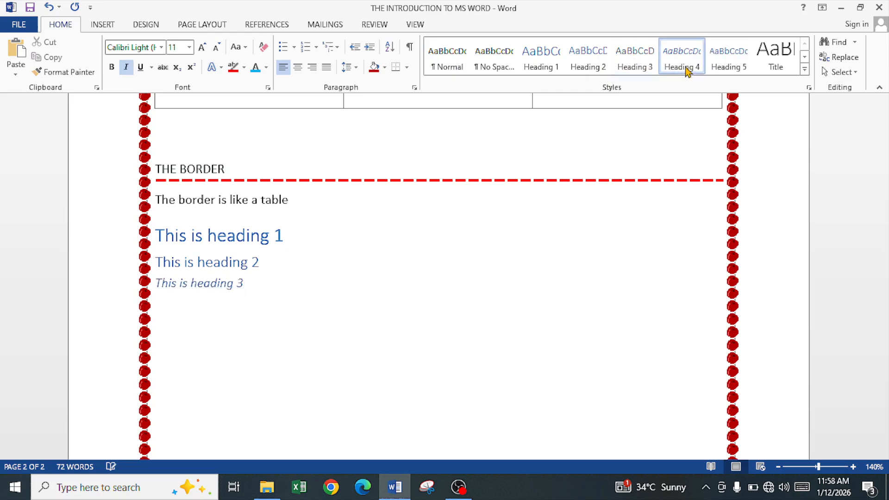
left_click(625, 55)
key("Return")
left_click(667, 70)
type("this is")
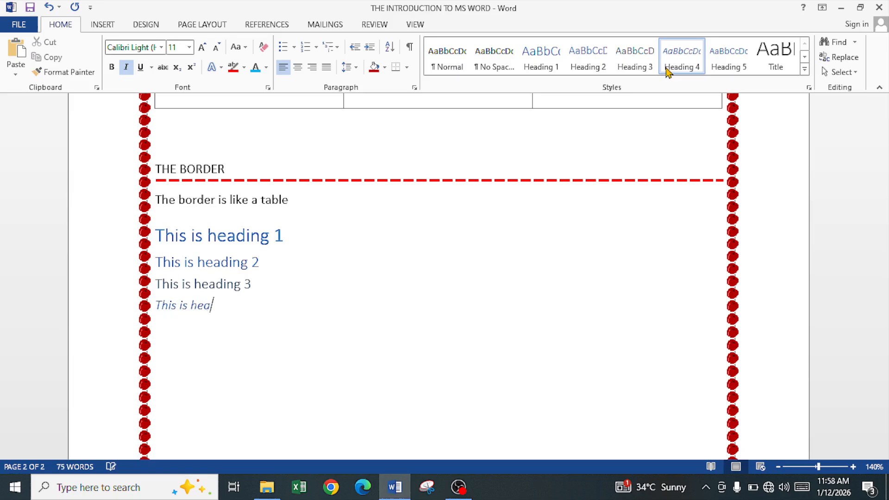
type(" heading 4")
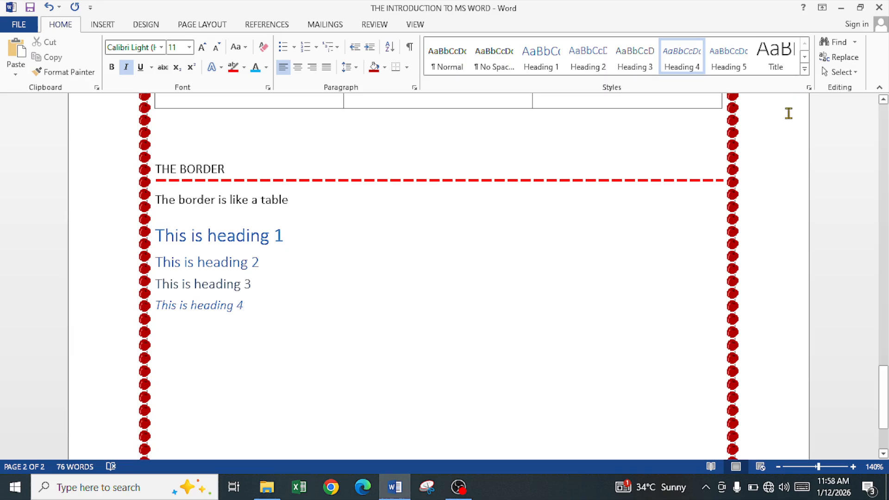
key("Return")
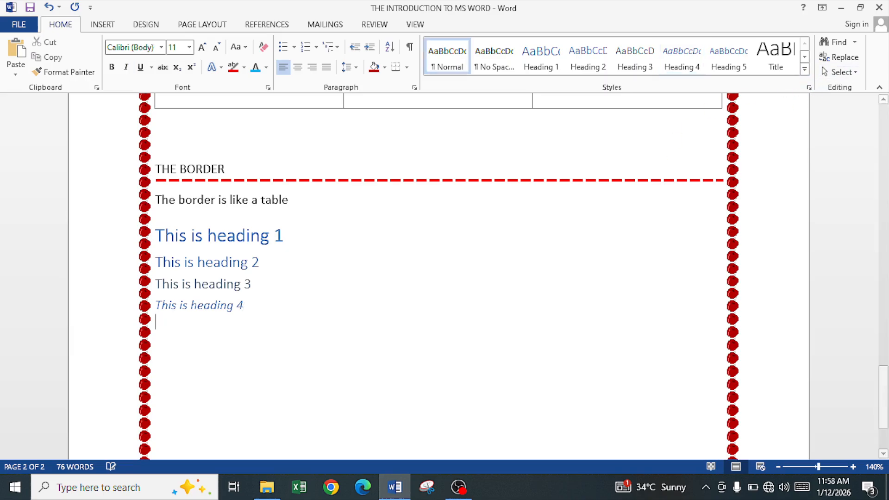
Apply the Title style and write 'A big title' on the next line.
left_click(775, 62)
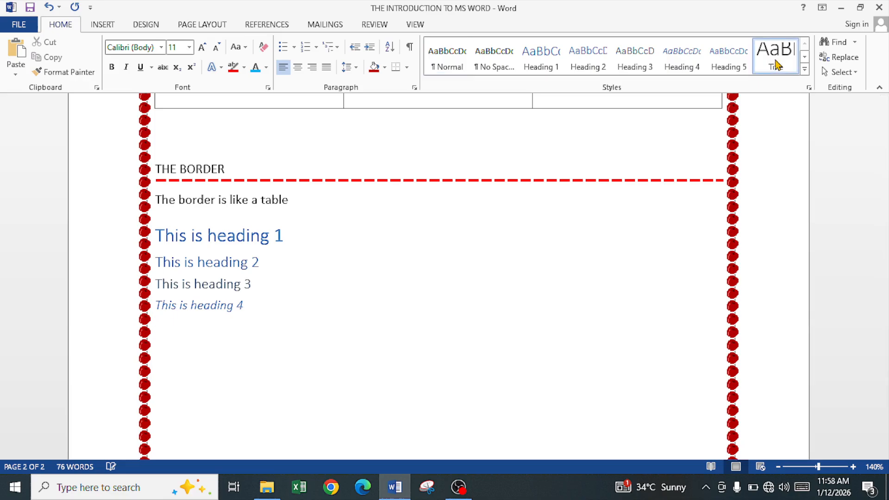
type("A big title")
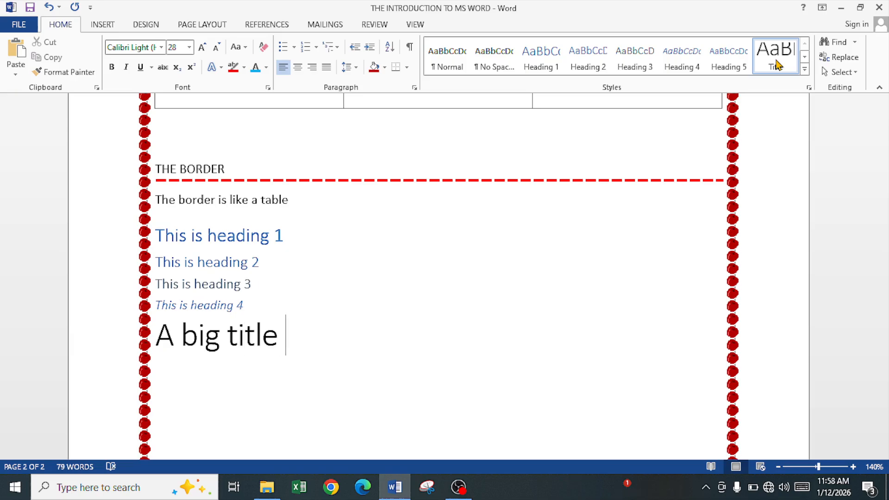
Start a new empty line below the title and look through the Select and Find options.
key("Return")
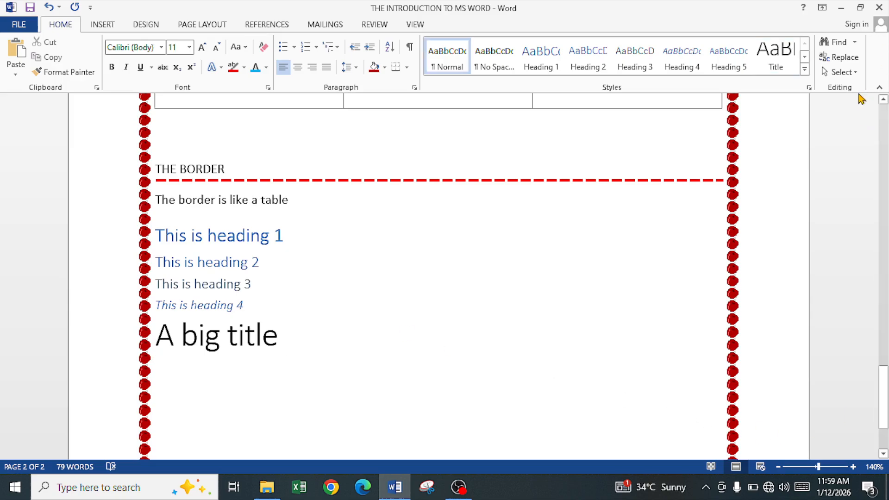
left_click(853, 73)
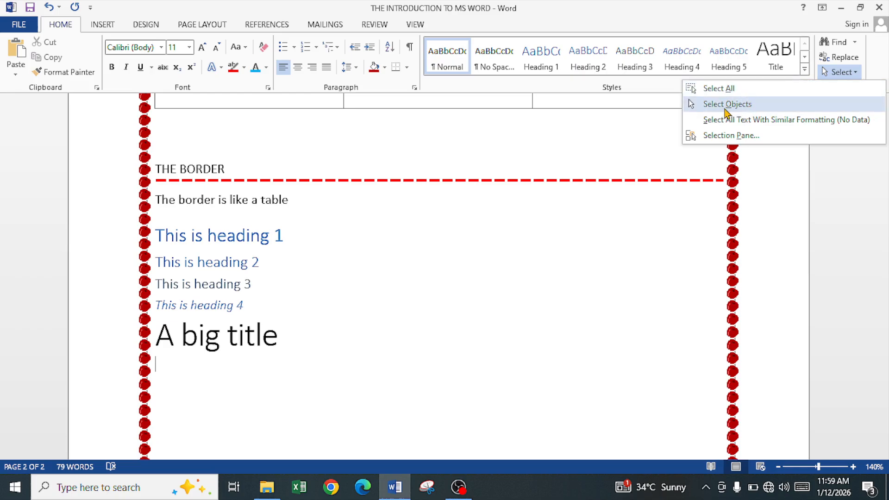
left_click(261, 287)
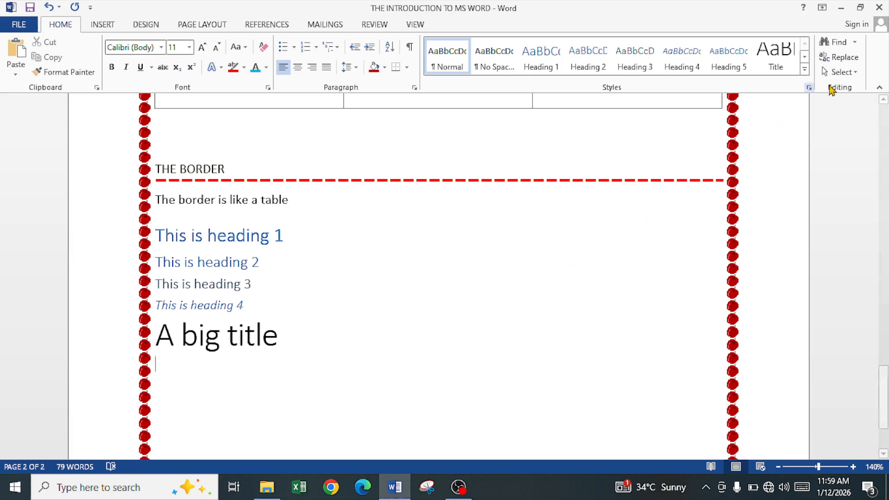
left_click(835, 72)
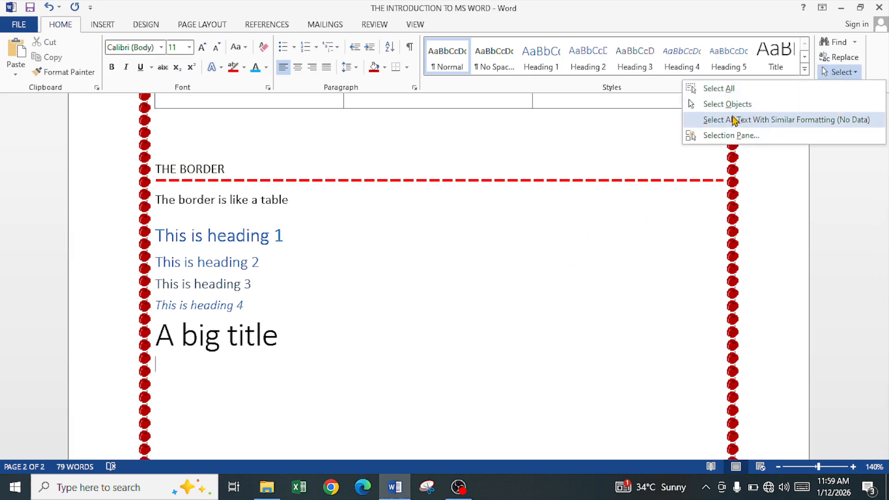
left_click(737, 104)
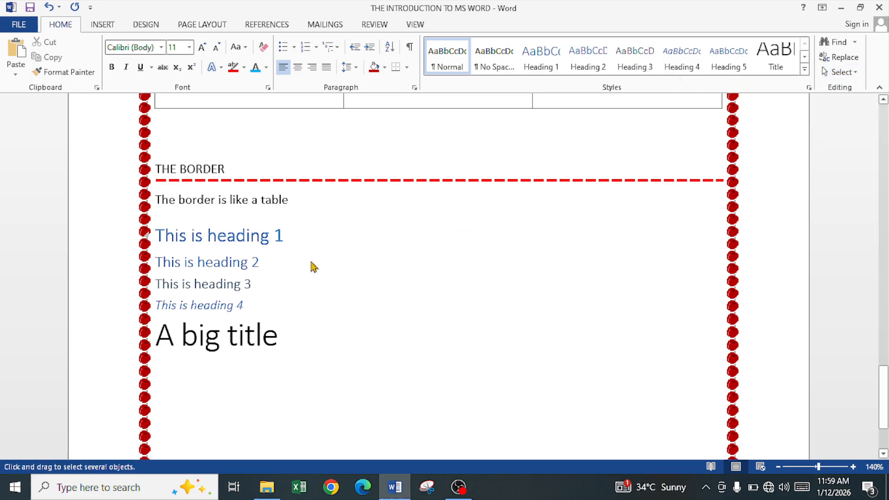
left_click(840, 74)
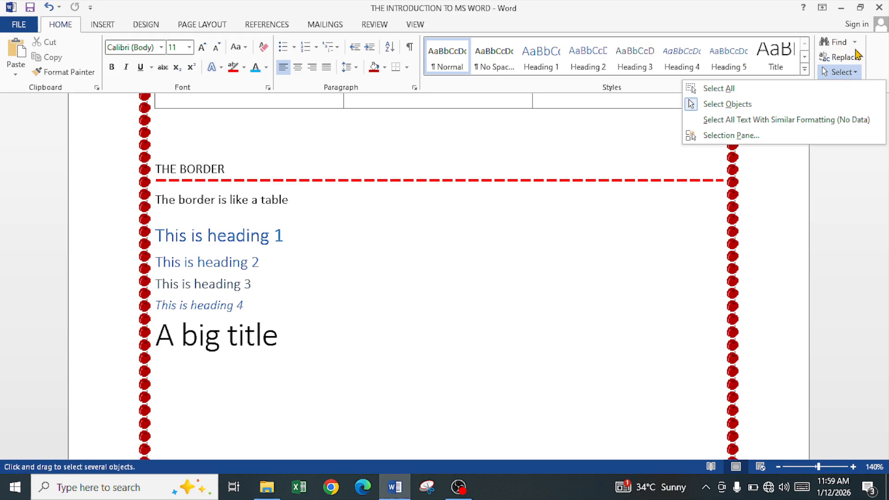
left_click(856, 41)
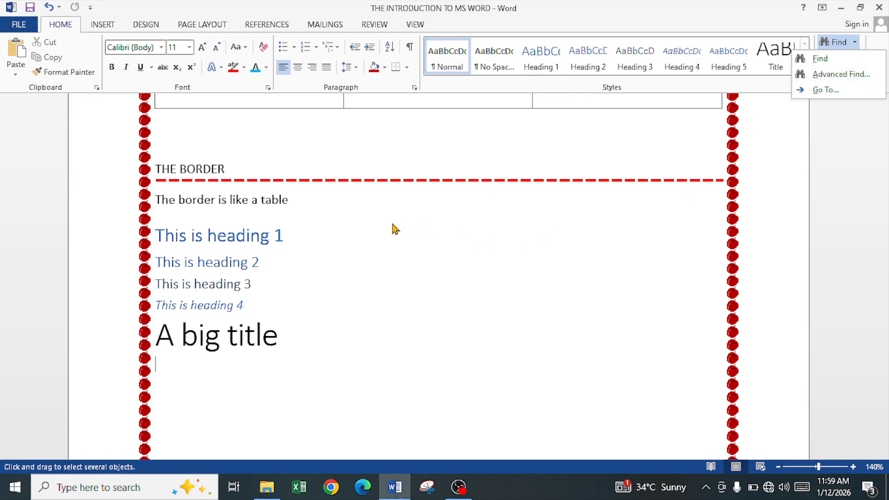
left_click(418, 234)
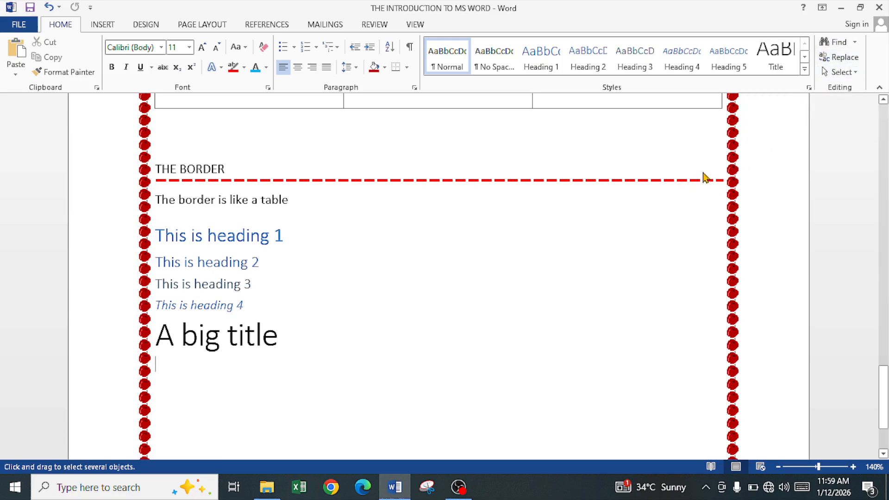
Search the document for 'home', then replace all occurrences of 'hOME' with 'HOUSE'.
left_click(844, 45)
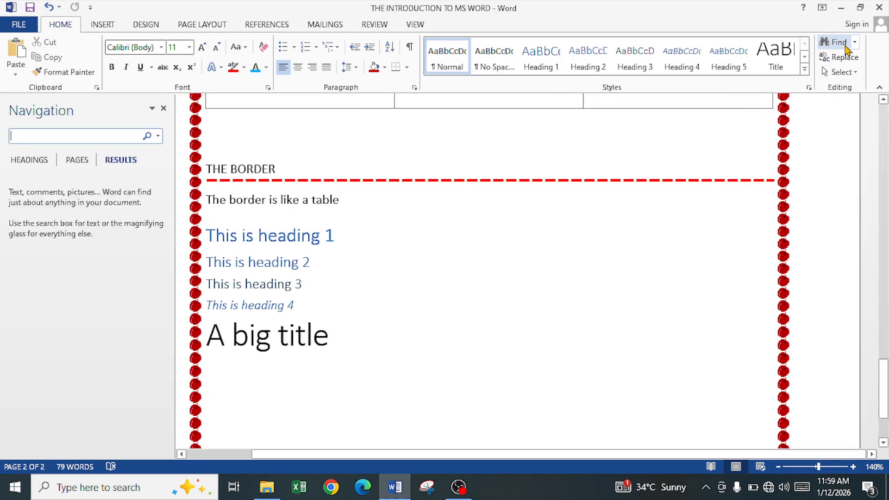
type("home")
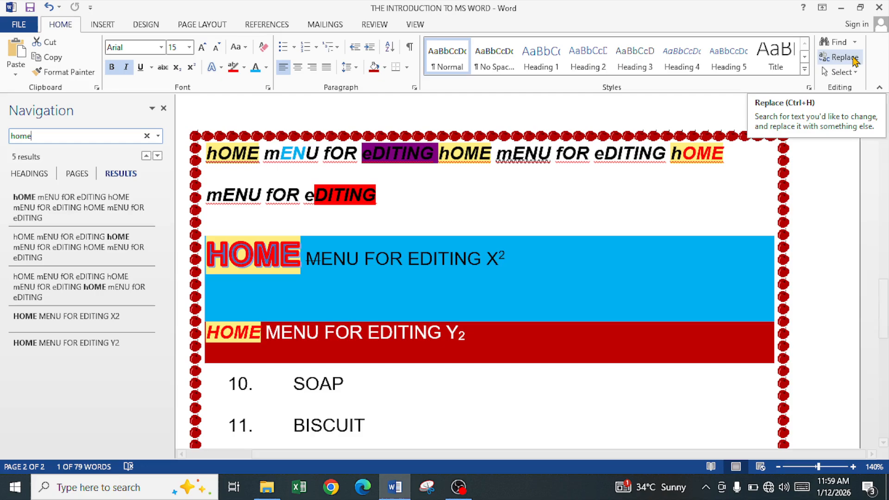
left_click(843, 58)
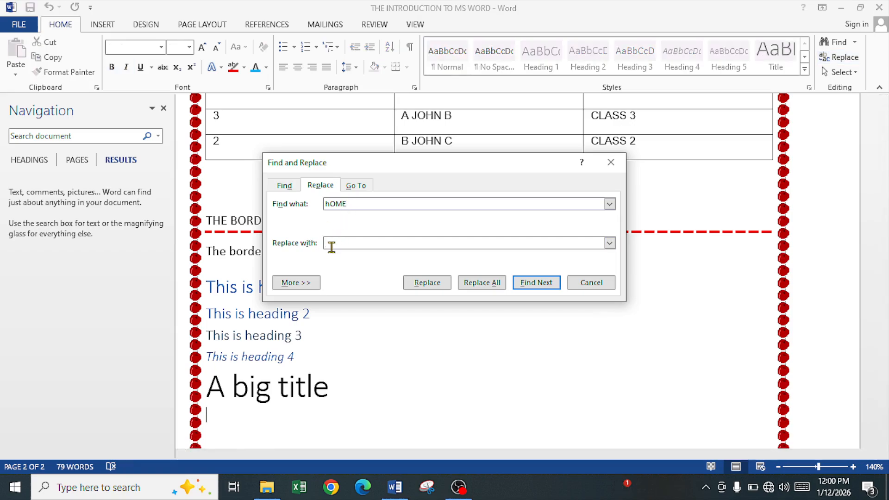
type("HOUSE")
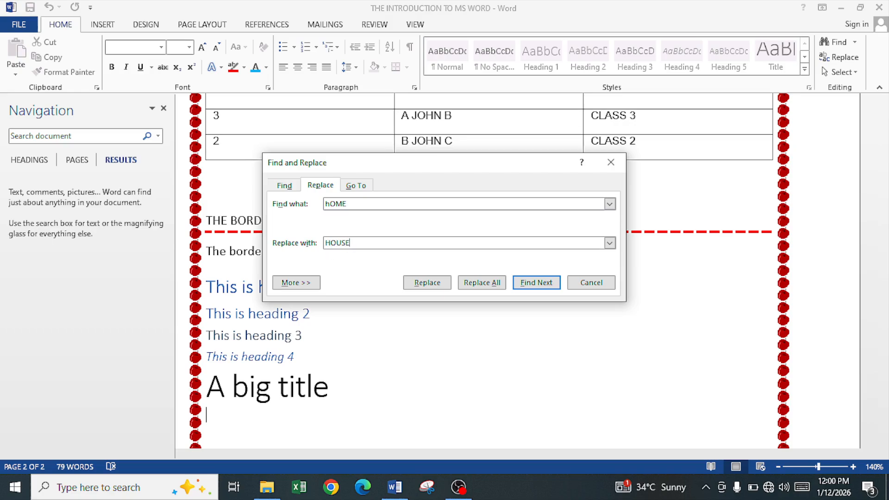
left_click(480, 286)
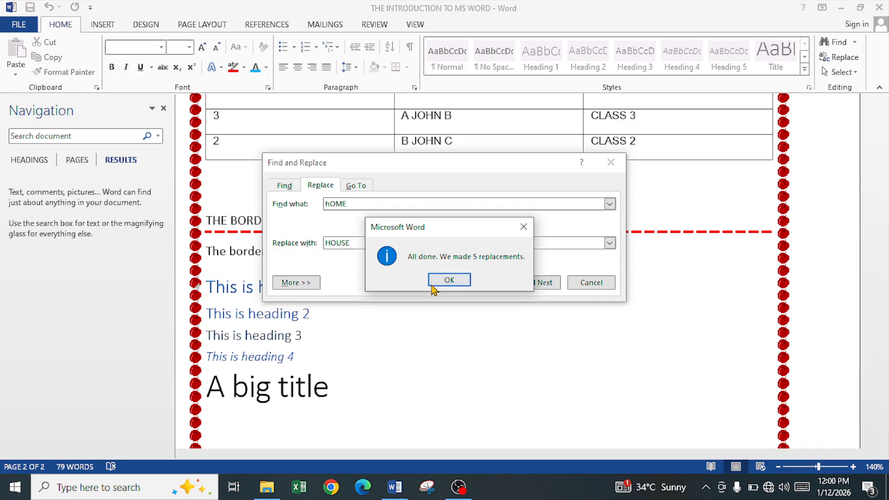
left_click(448, 279)
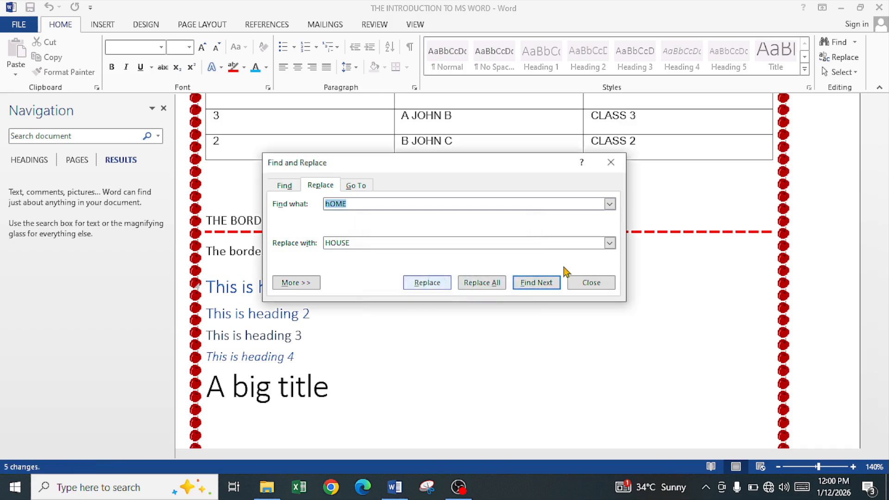
scroll(670, 221, "down", 4)
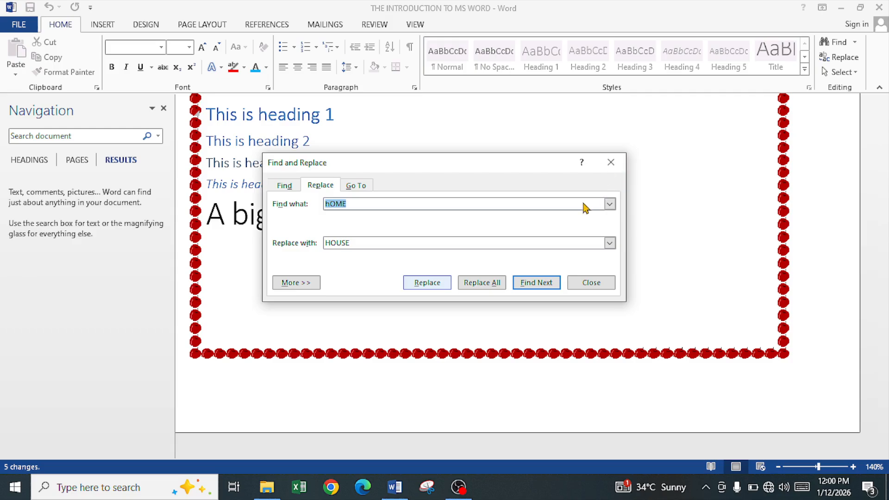
key("Escape")
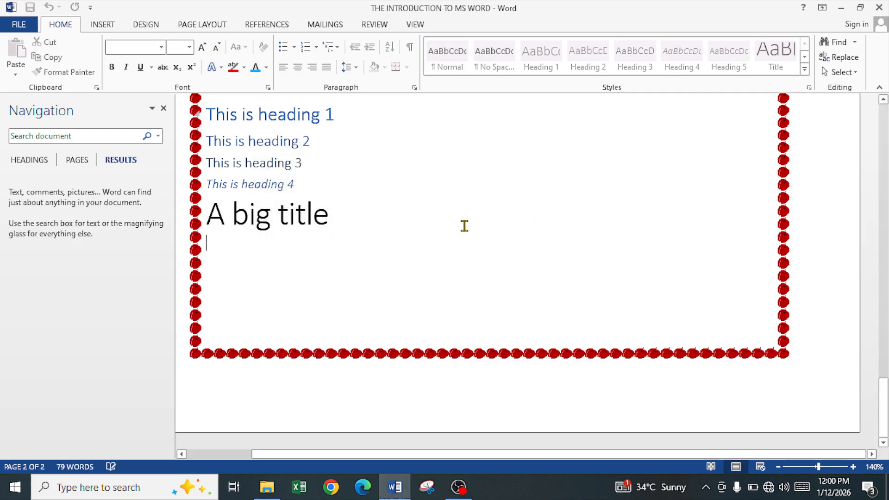